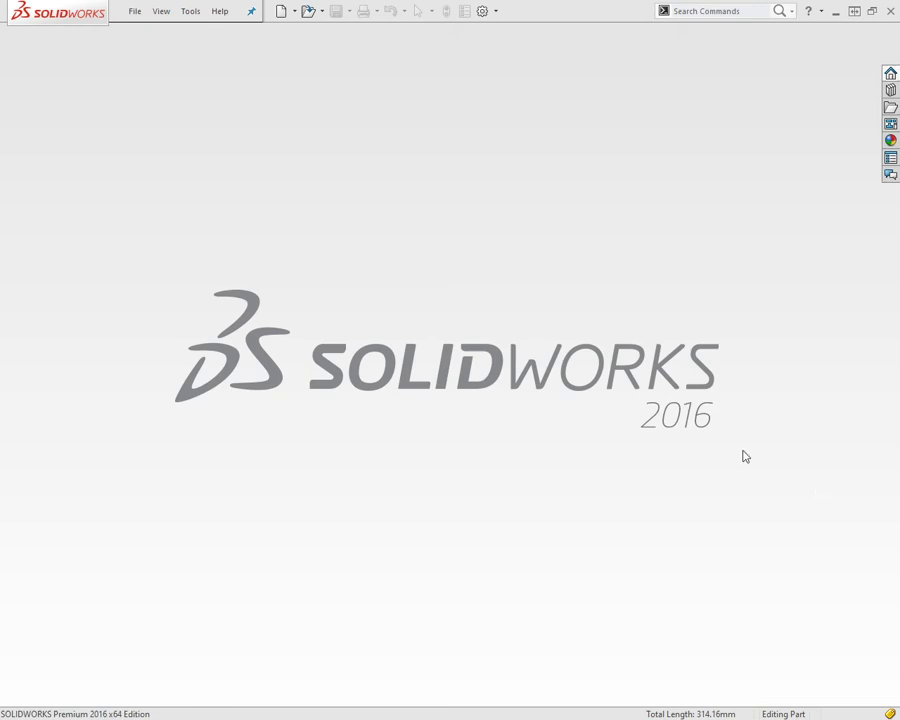
Create a new blank Part document (Part23).
left_click(281, 12)
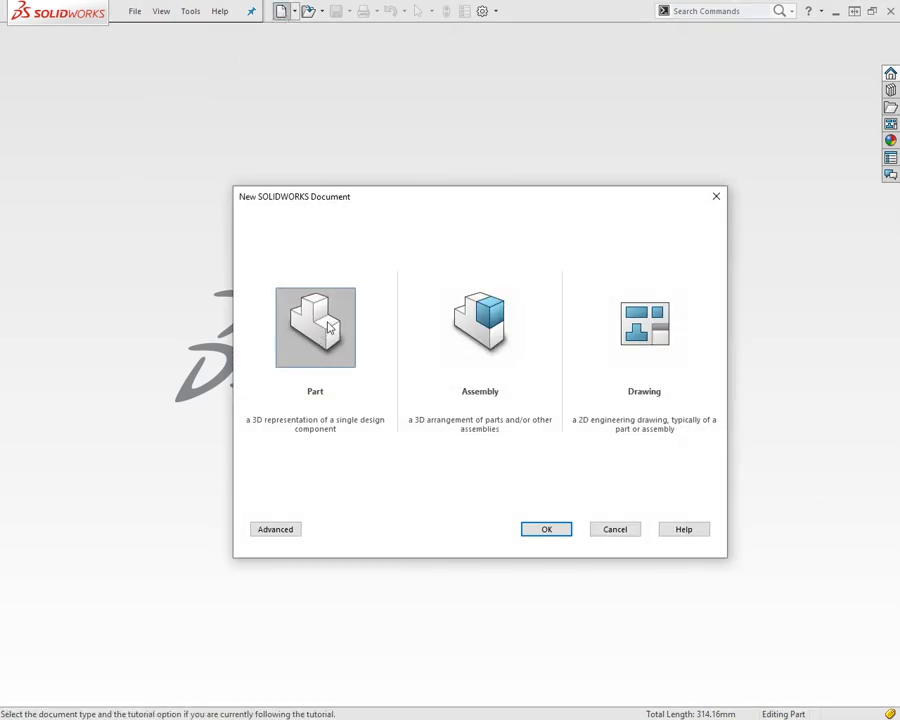
left_click(540, 530)
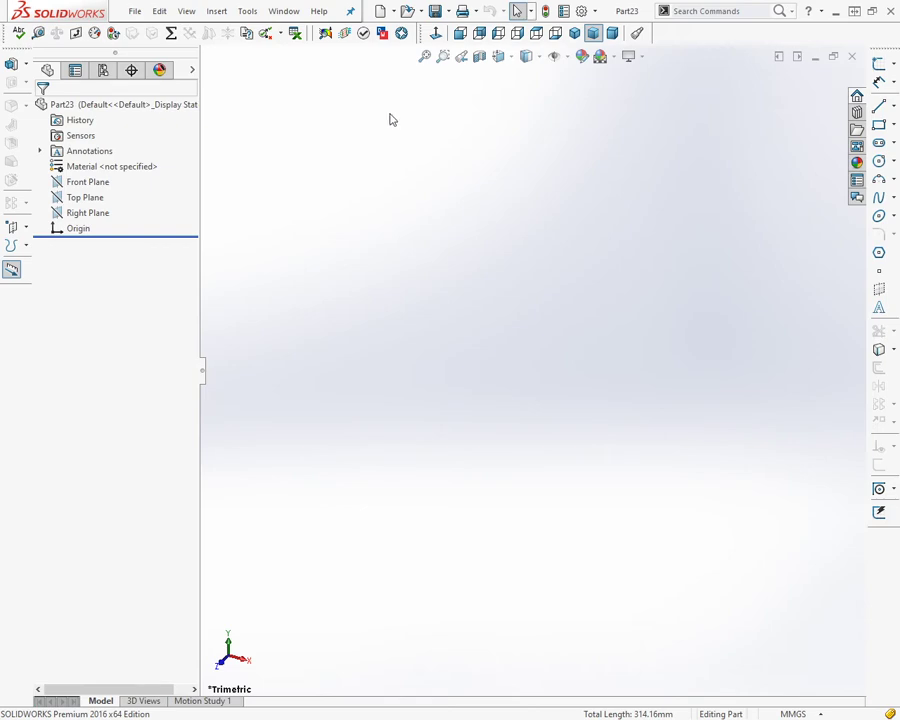
On the Right Plane, sketch a circle centred above the origin with its edge through the origin.
left_click(74, 219)
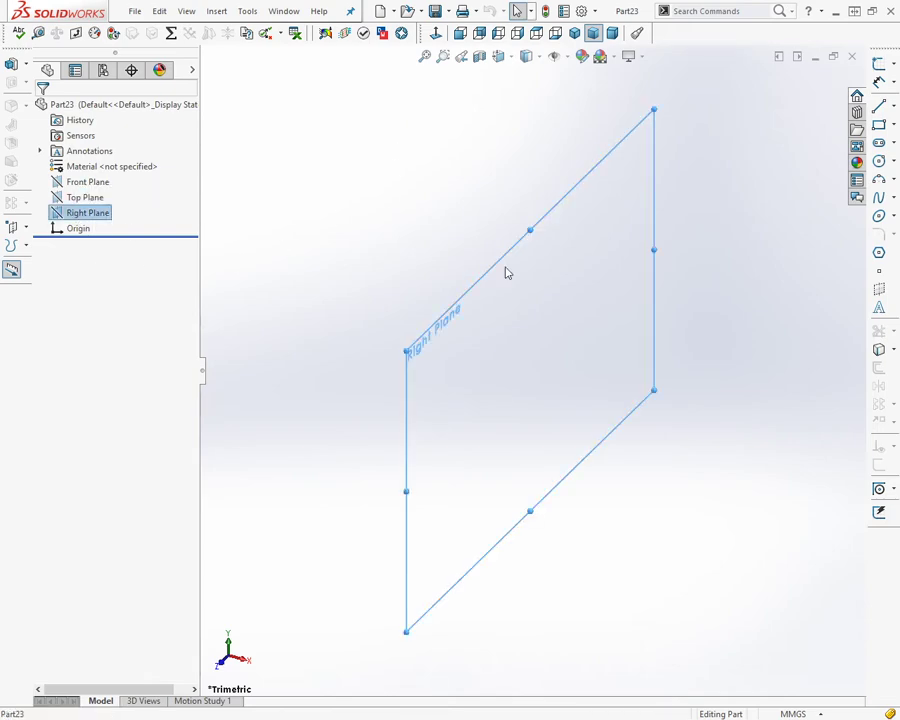
left_click(879, 62)
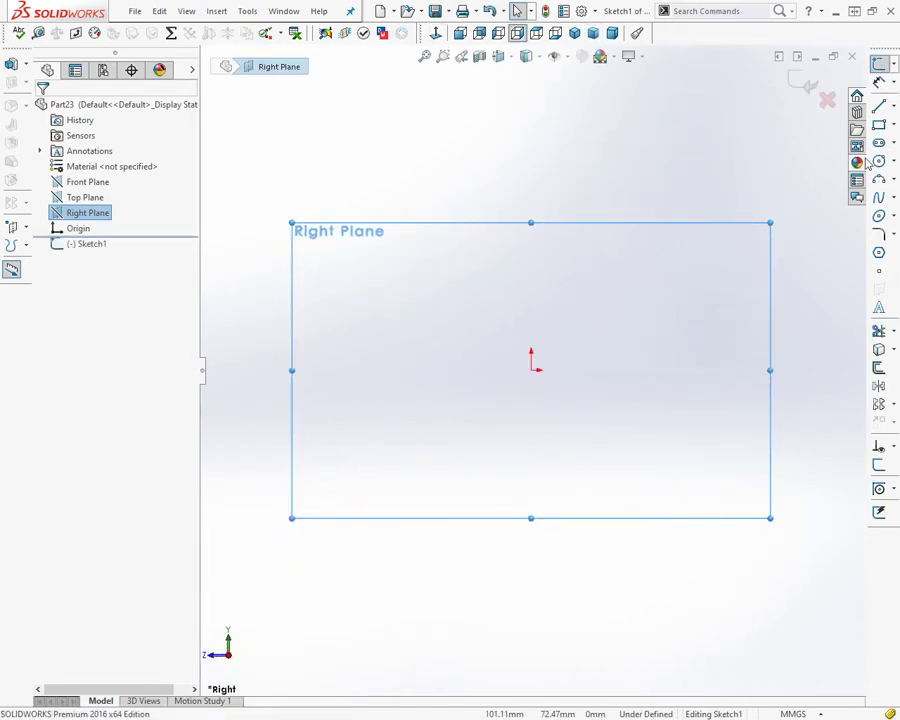
key("c")
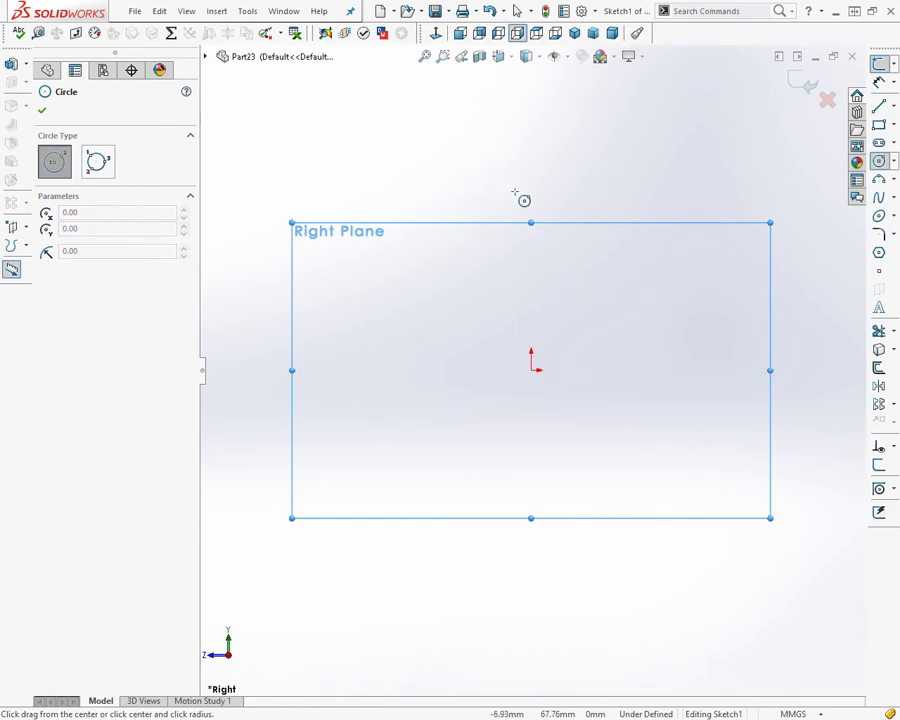
left_click(548, 203)
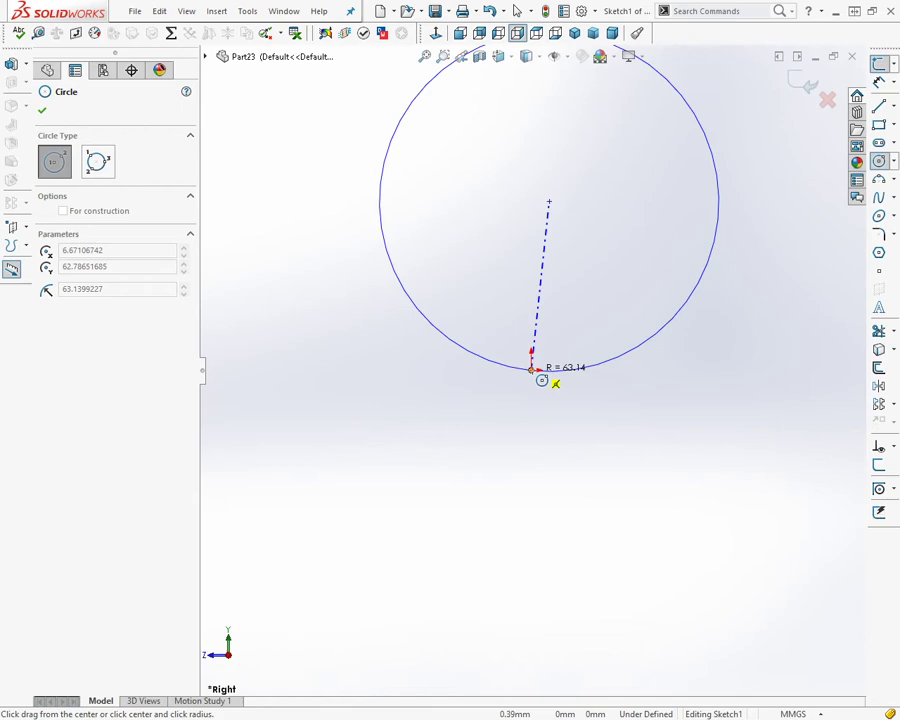
left_click(533, 371)
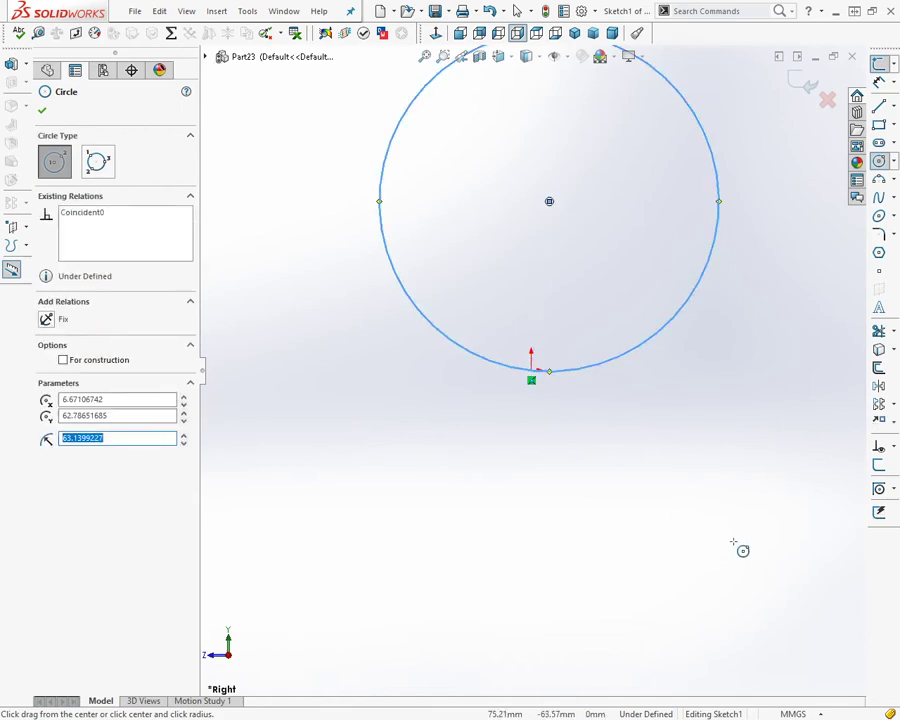
key("Escape")
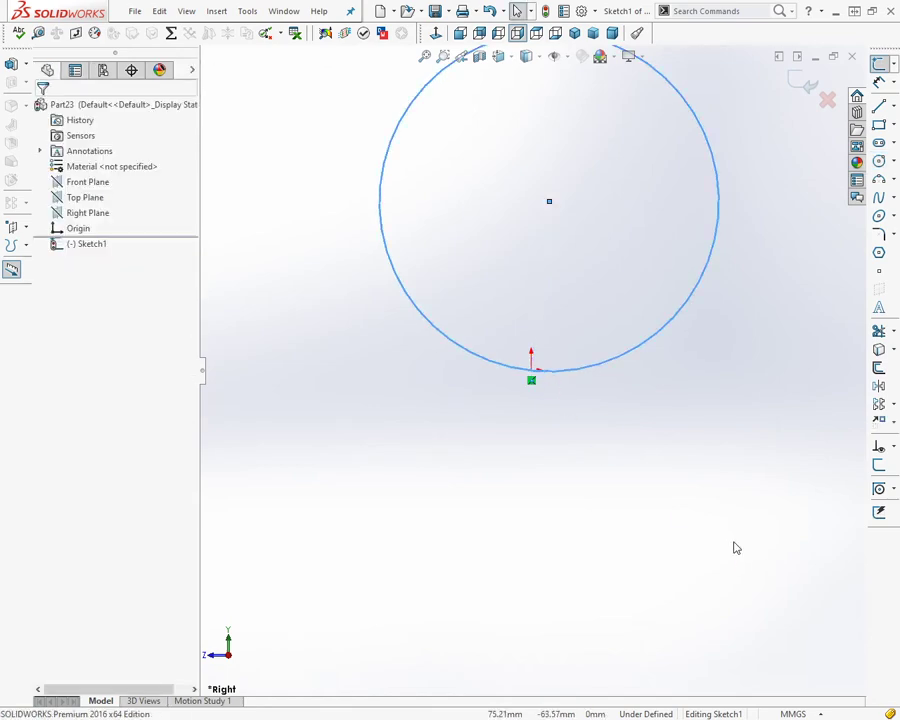
mouse_move(549, 201)
left_mouse_down()
mouse_move(543, 228)
mouse_move(579, 233)
mouse_move(532, 229)
mouse_move(531, 206)
mouse_move(532, 221)
mouse_move(545, 222)
left_mouse_up()
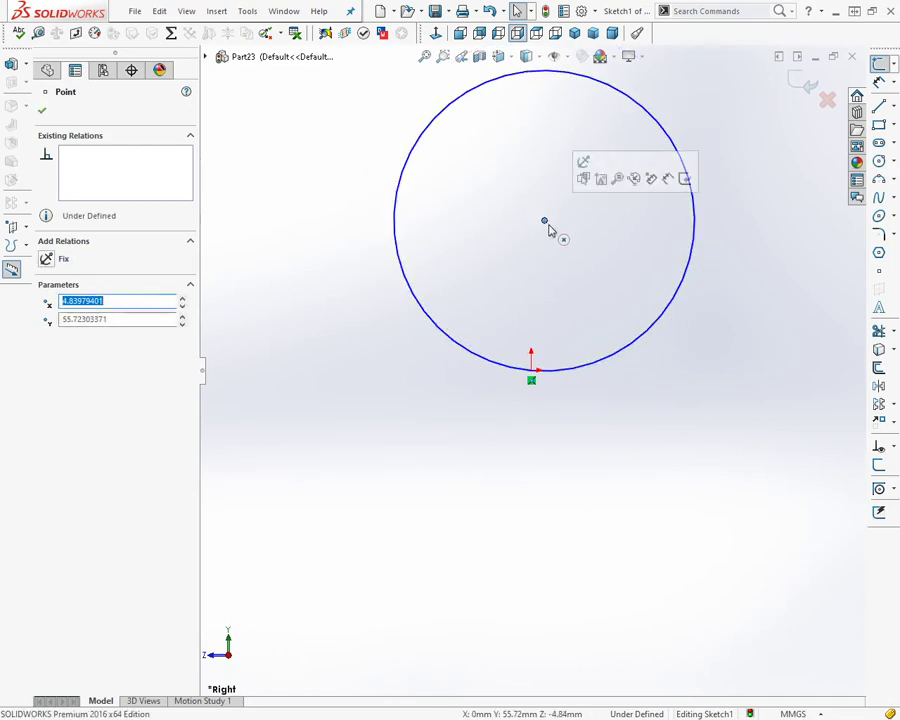
Add a Vertical relation between the origin and the circle's centre.
left_click(530, 375, "ctrl")
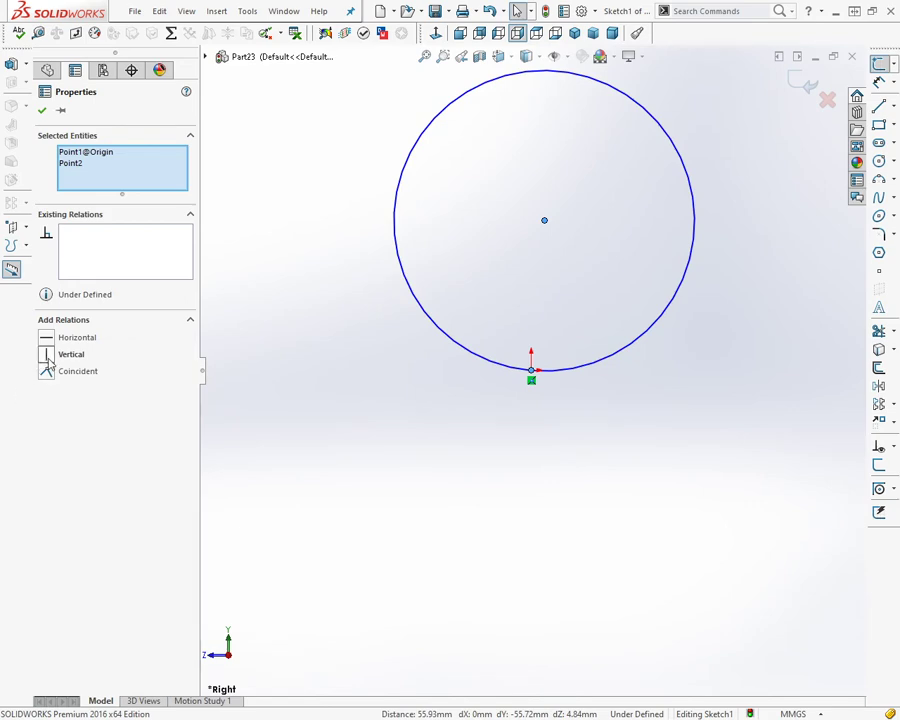
left_click(47, 356)
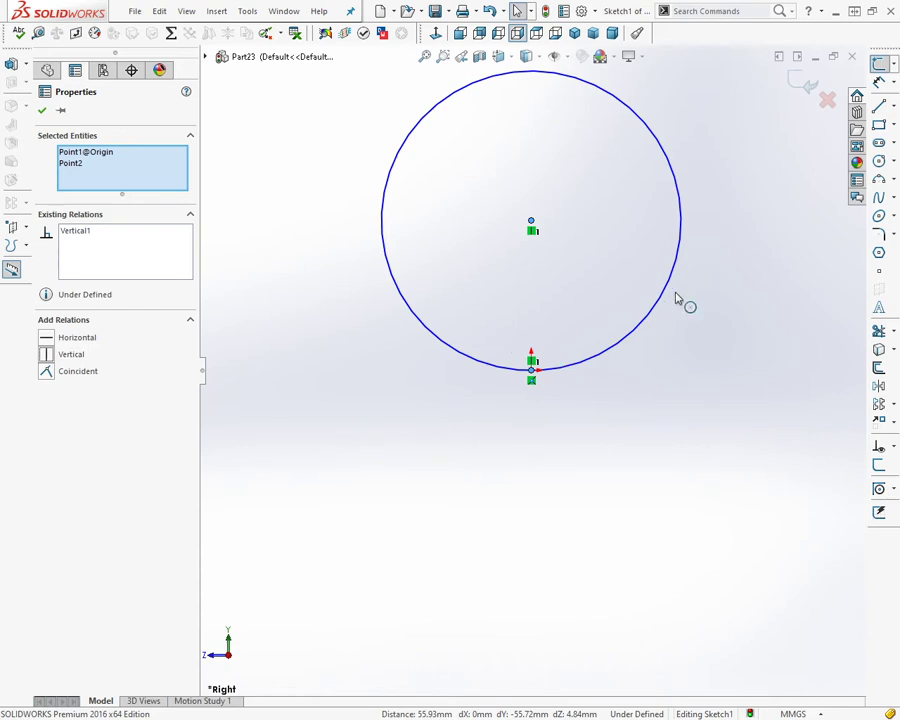
left_click(44, 72)
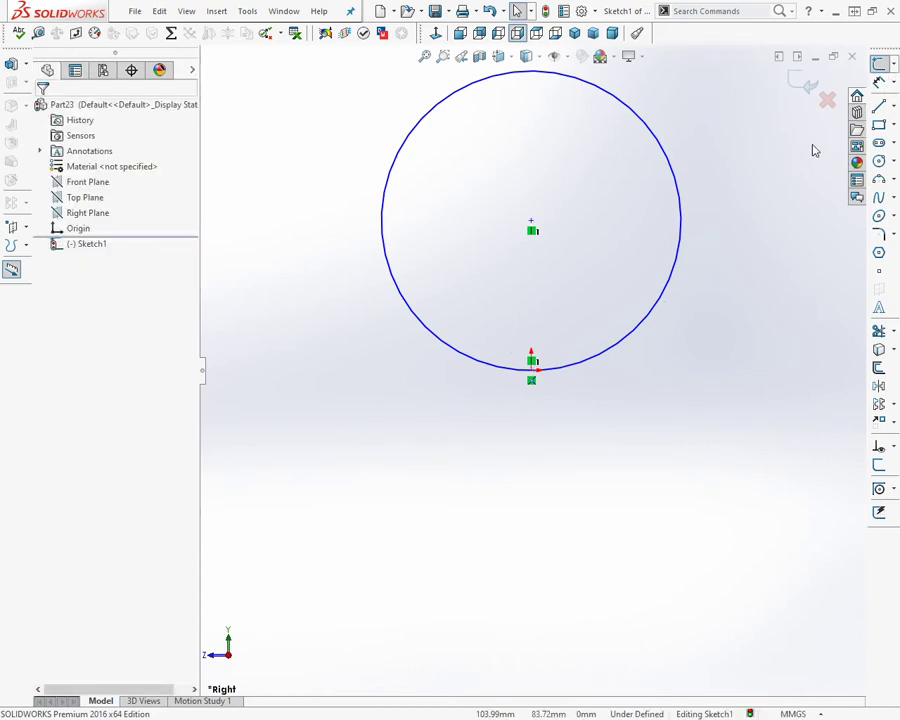
left_click(879, 83)
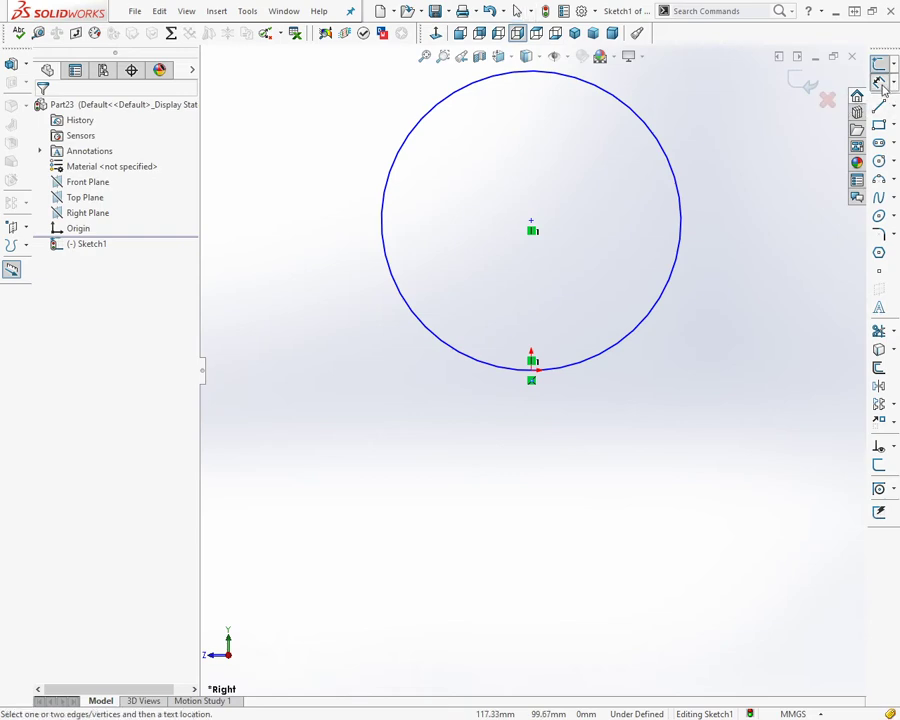
Dimension the circle with a 45 mm diameter, fully defining Sketch1.
left_click(678, 174)
left_click(780, 266)
type("45")
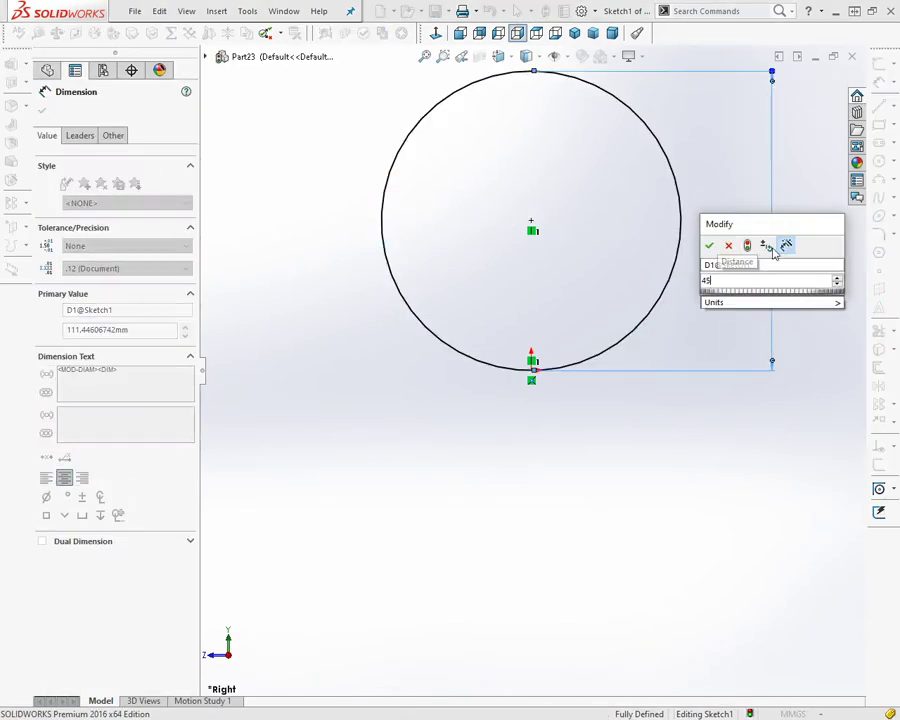
key("Return")
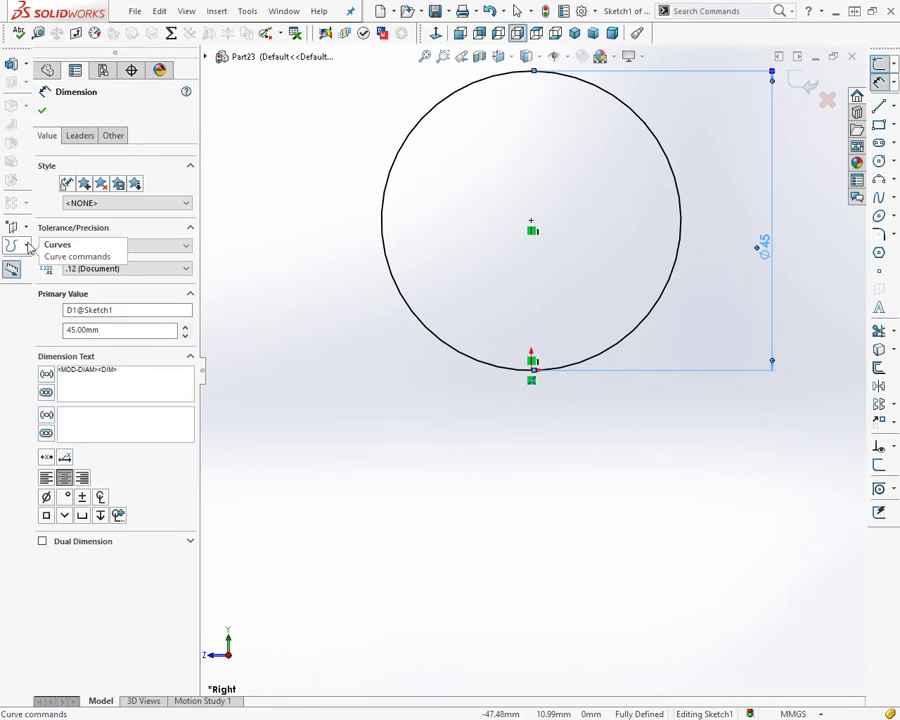
left_click(28, 246)
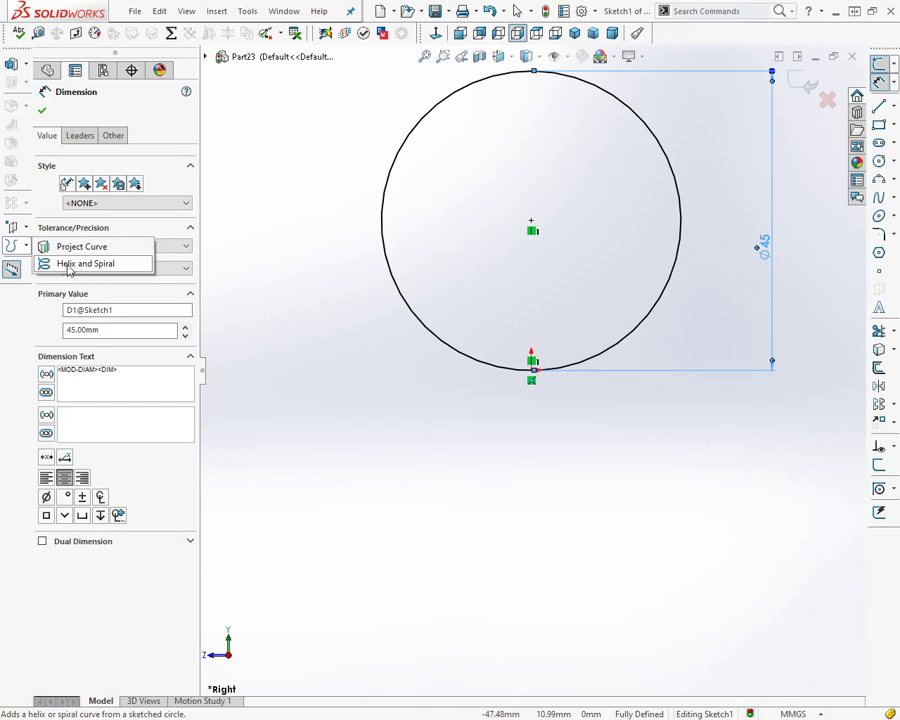
Start a Helix on the circle defined by Height and Revolution, viewed isometrically.
left_click(69, 266)
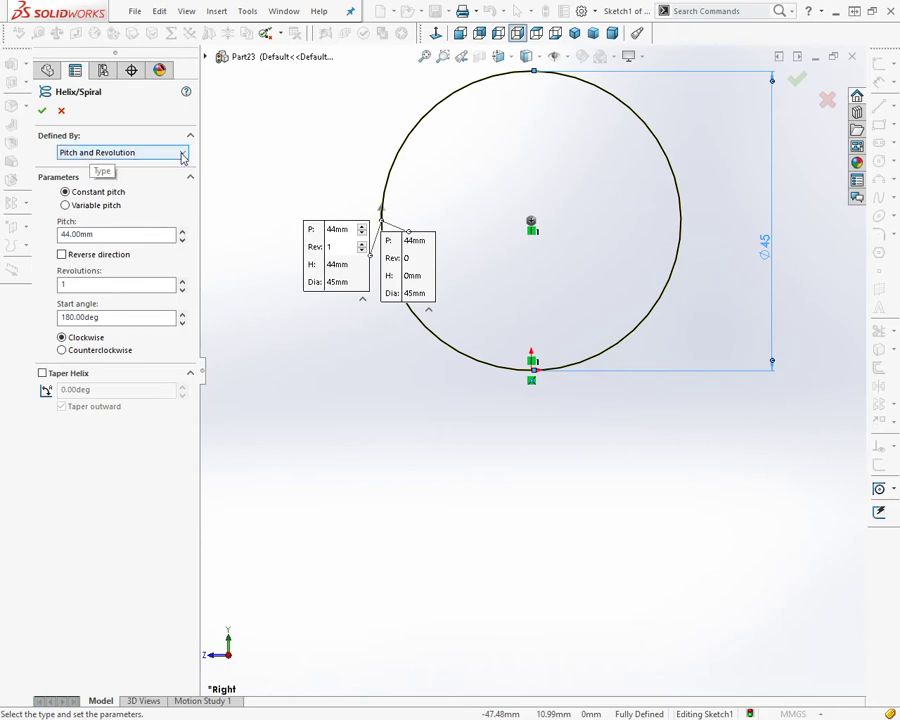
left_click(183, 155)
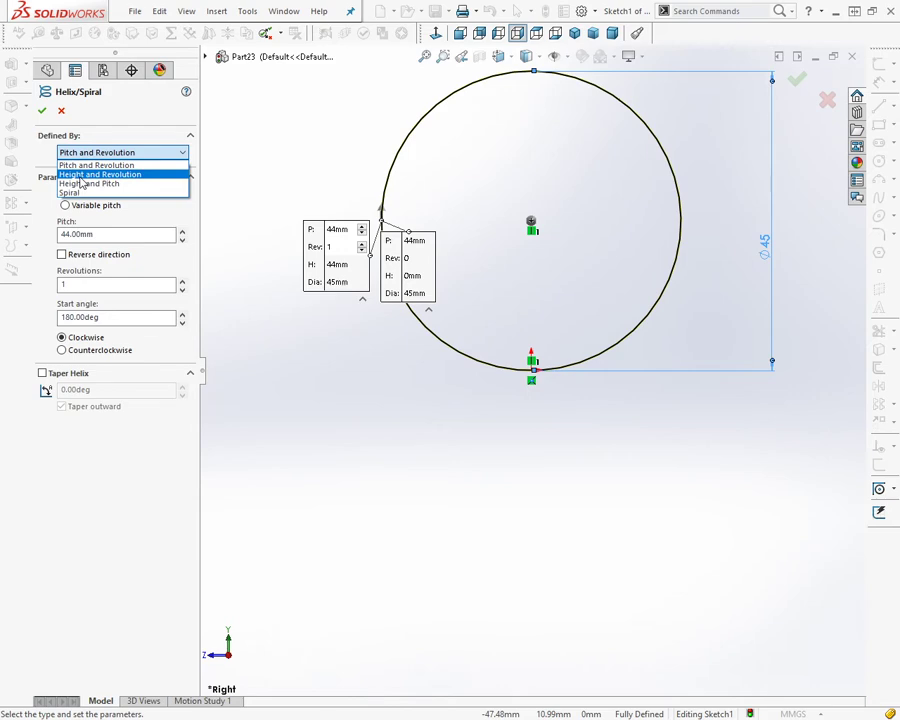
left_click(82, 176)
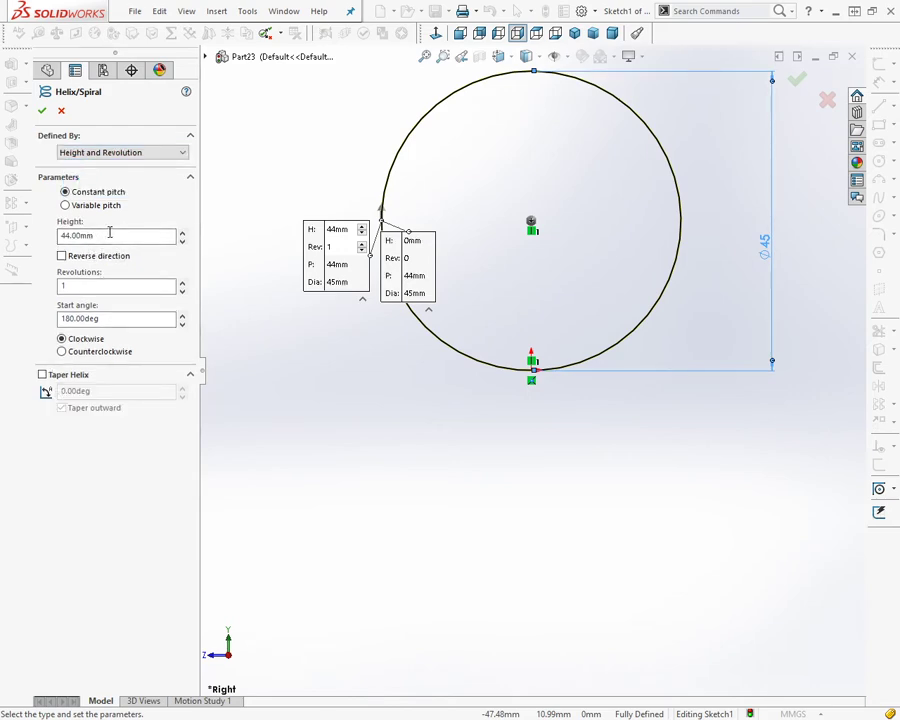
left_click(574, 33)
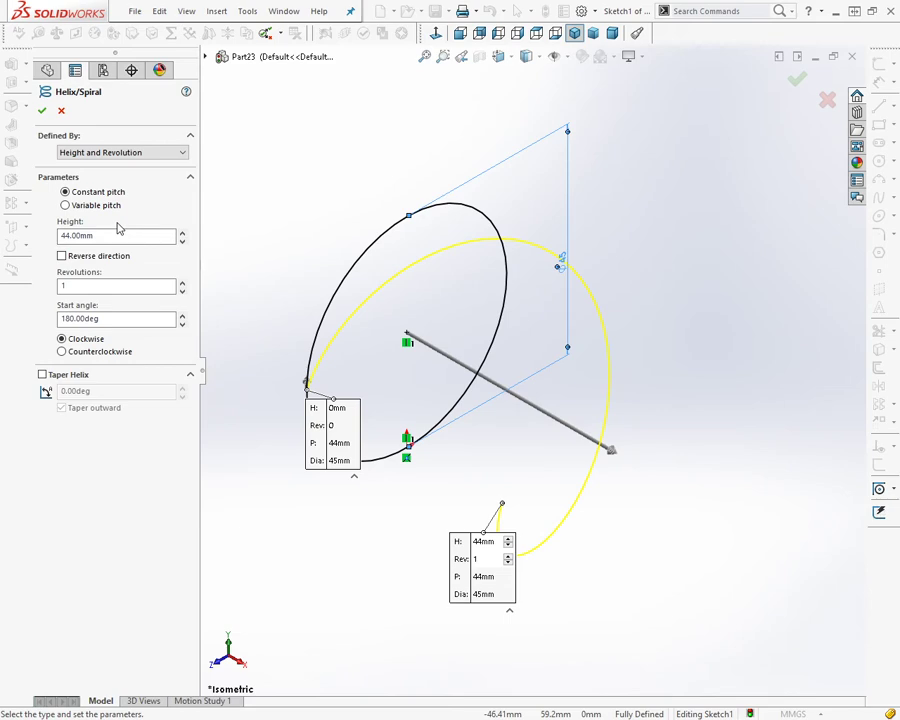
Set the helix height to 20 mm.
left_click(115, 234)
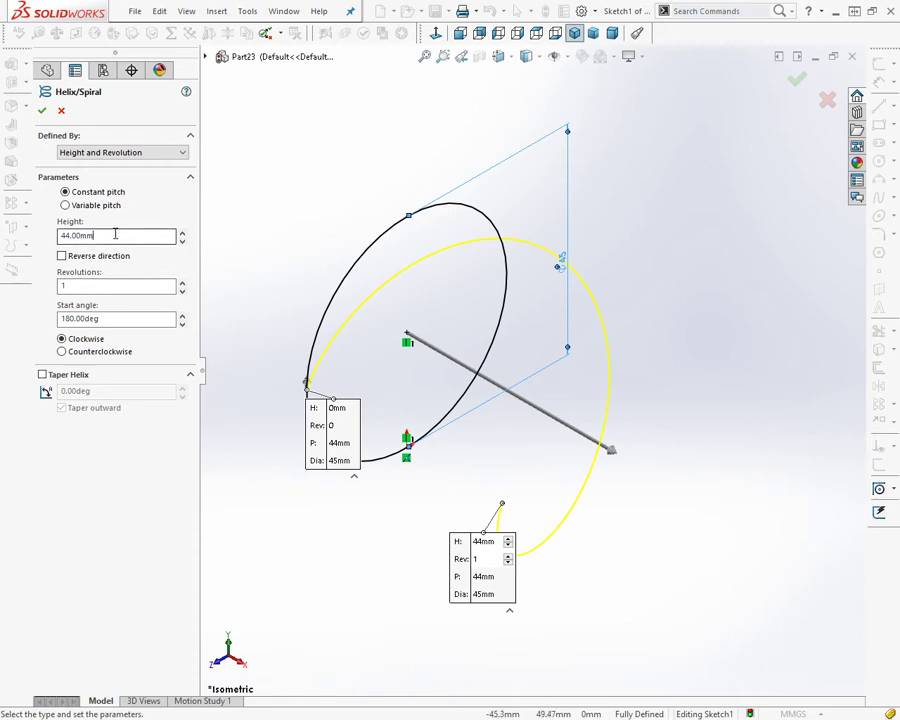
double_click(115, 234)
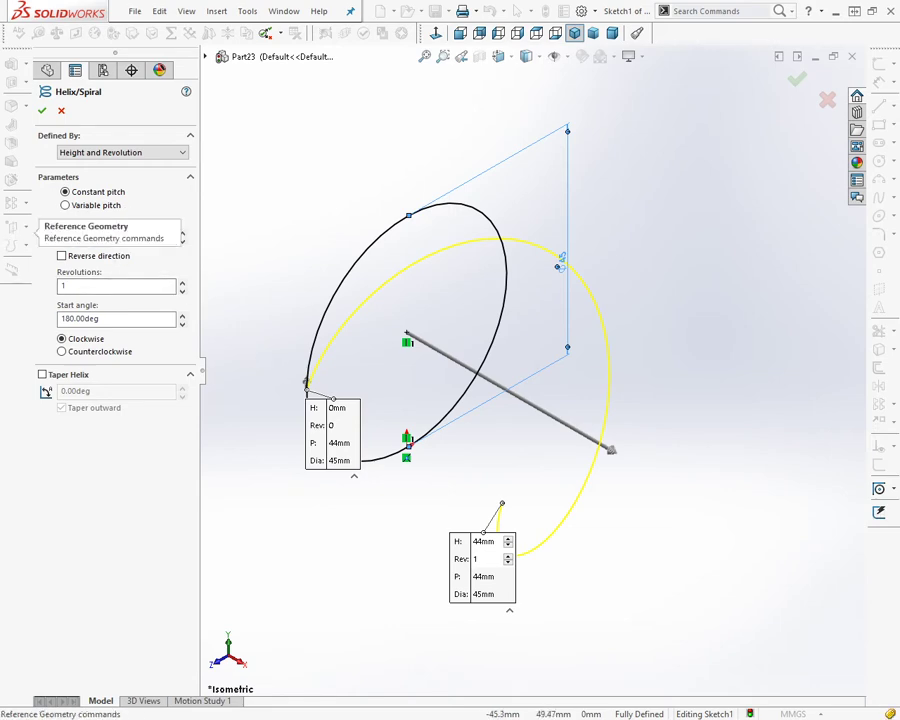
type("20")
key("Return")
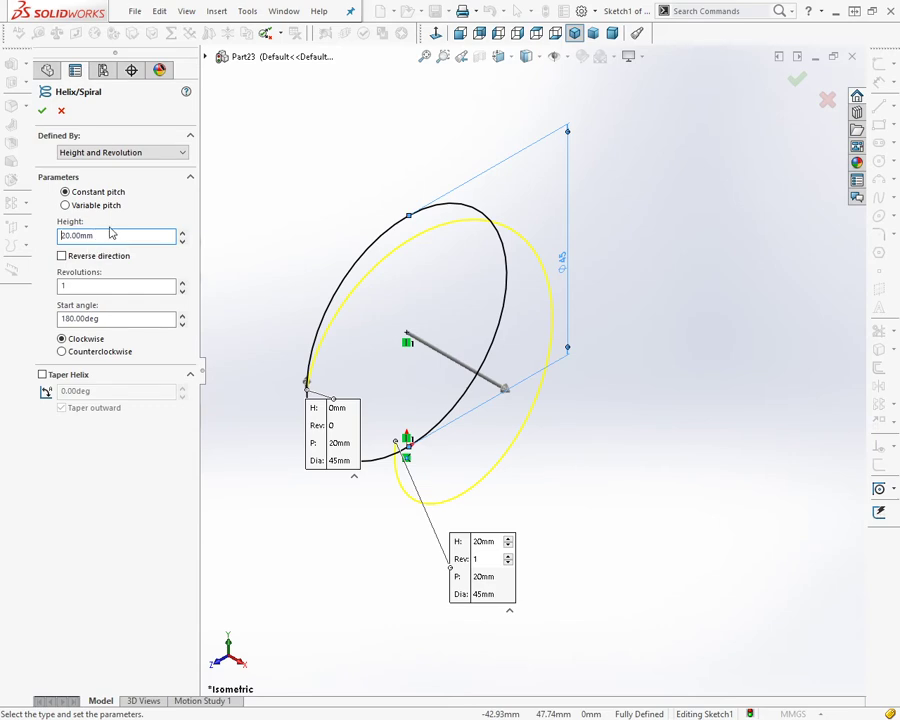
left_click_drag(106, 235, 63, 236)
left_click(101, 237)
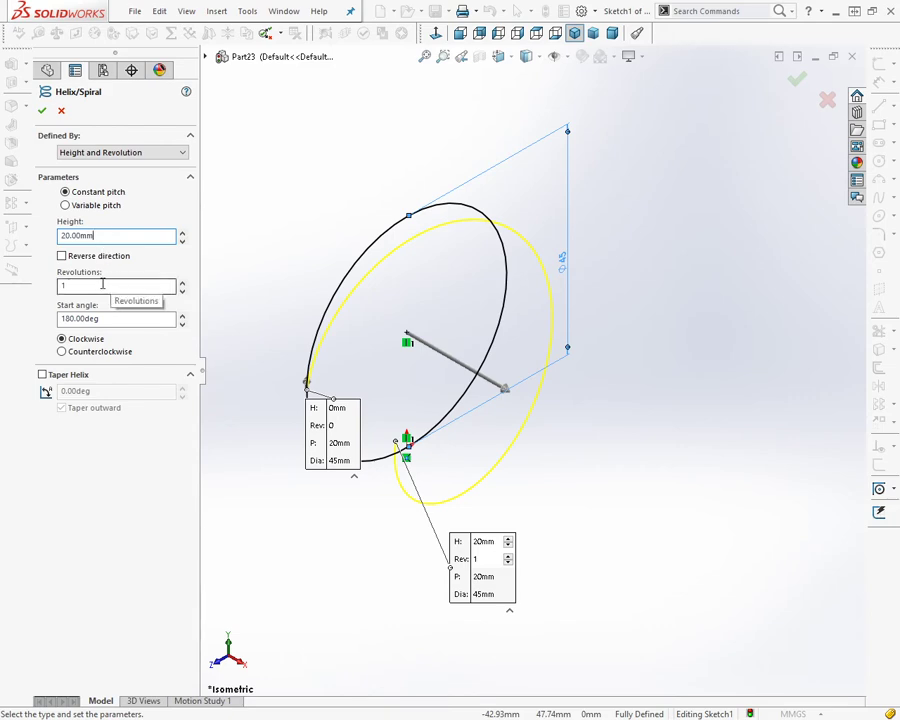
Set 4 revolutions and leave Reverse direction unchecked so the helix extends right.
left_click_drag(102, 285, 15, 292)
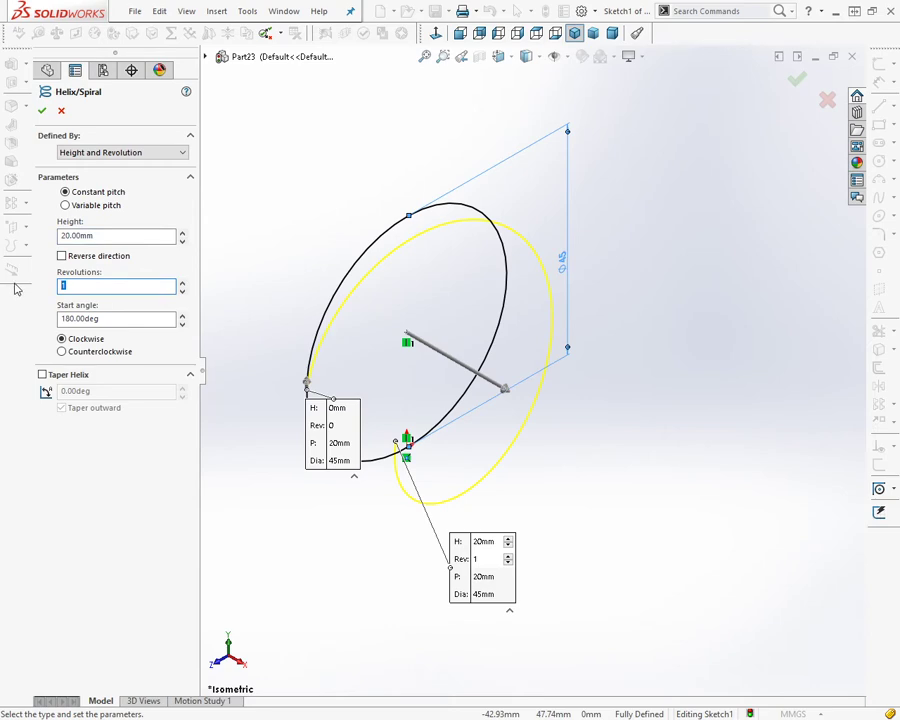
type("4")
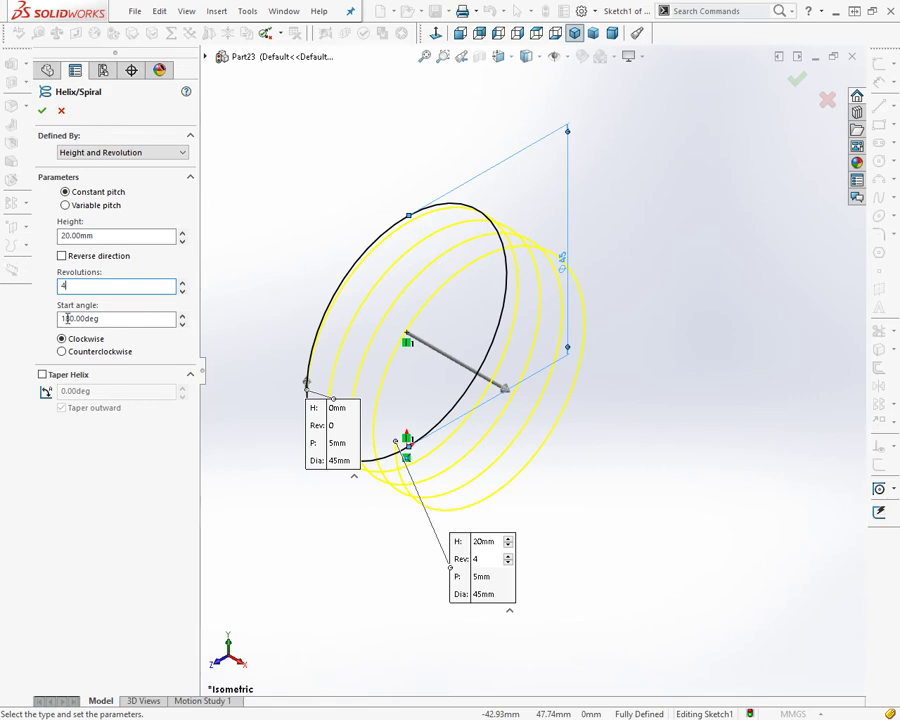
left_click(63, 257)
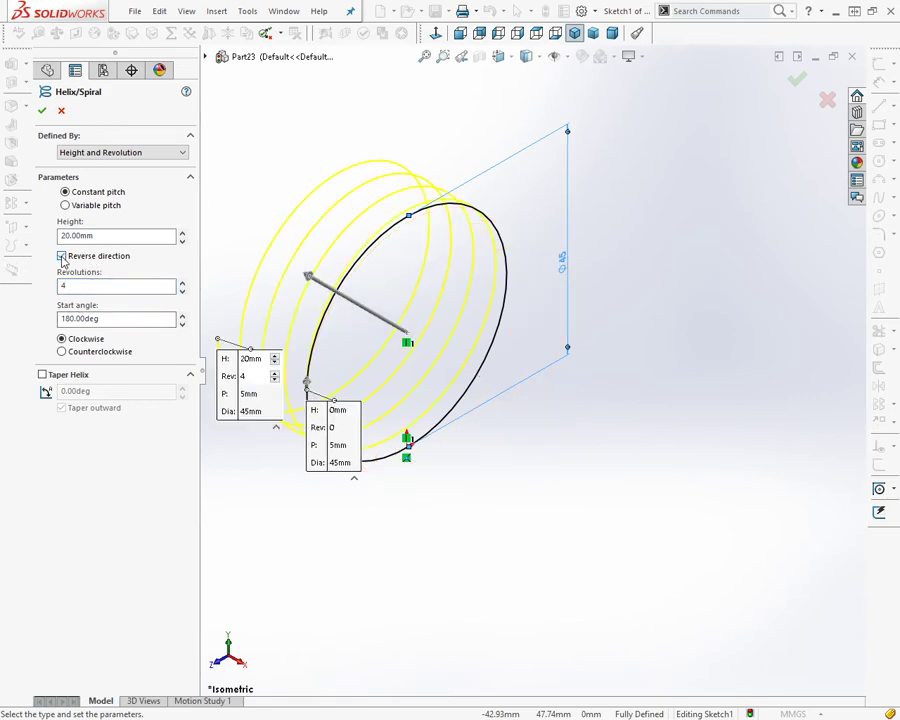
left_click(63, 257)
left_click(63, 257)
left_click(63, 257)
left_click(63, 257)
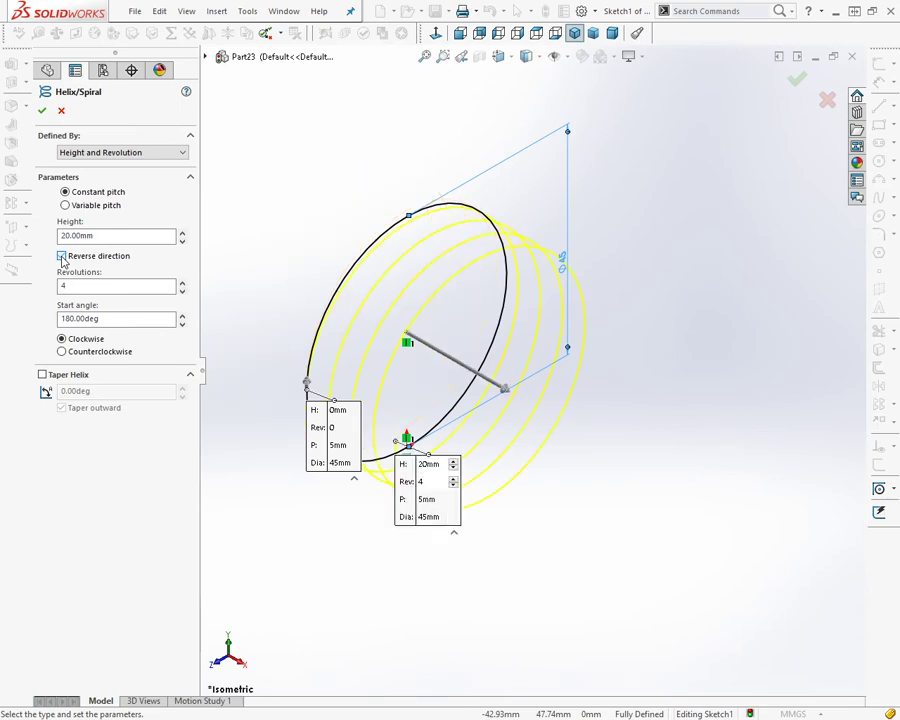
left_click(63, 257)
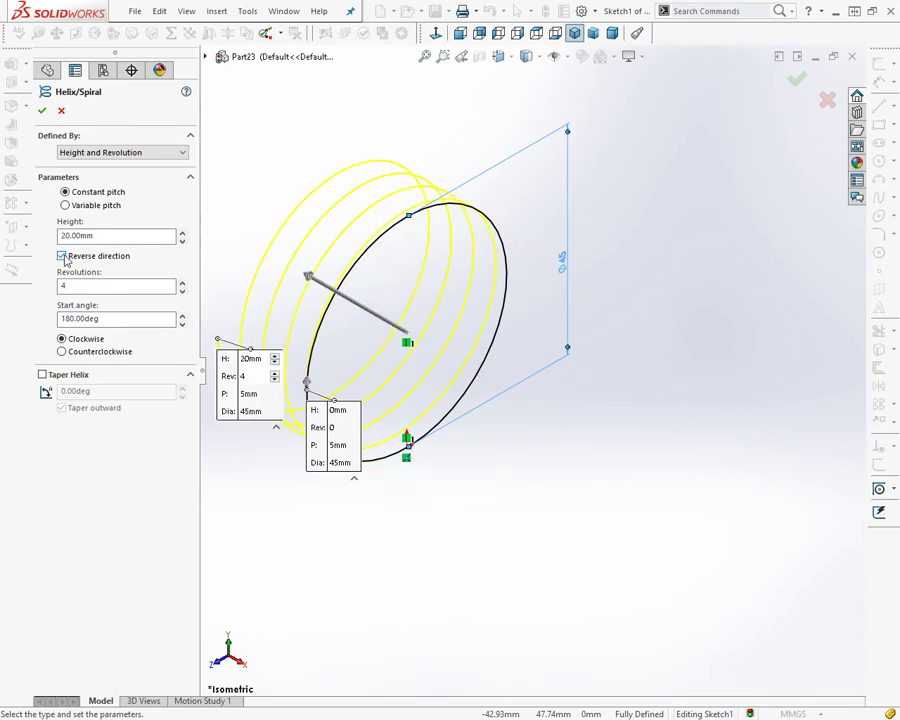
left_click(63, 257)
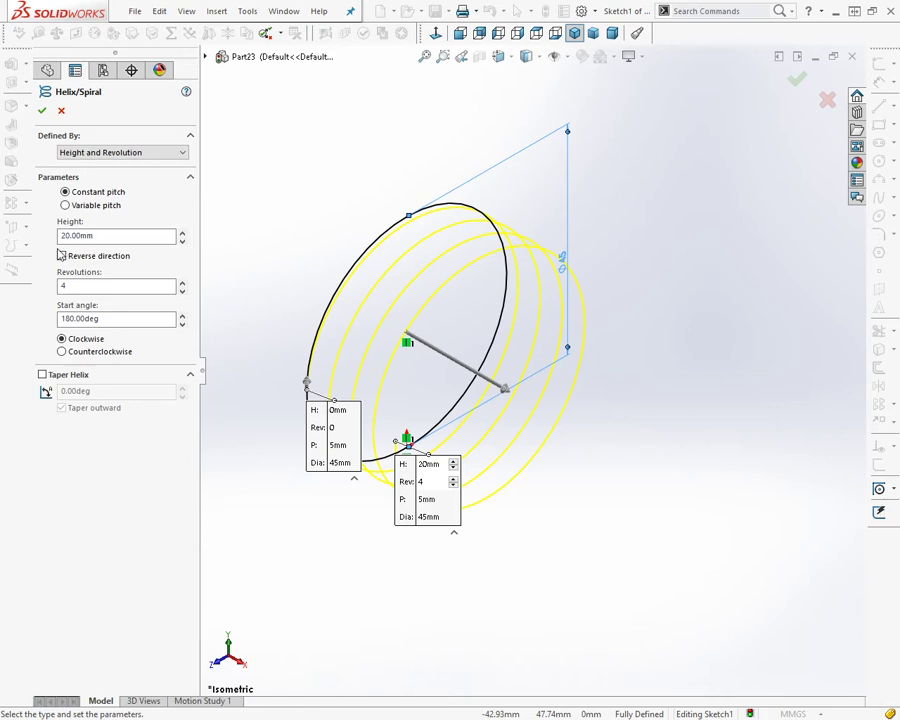
Raise the helix start angle from 180° to 270°.
double_click(123, 319)
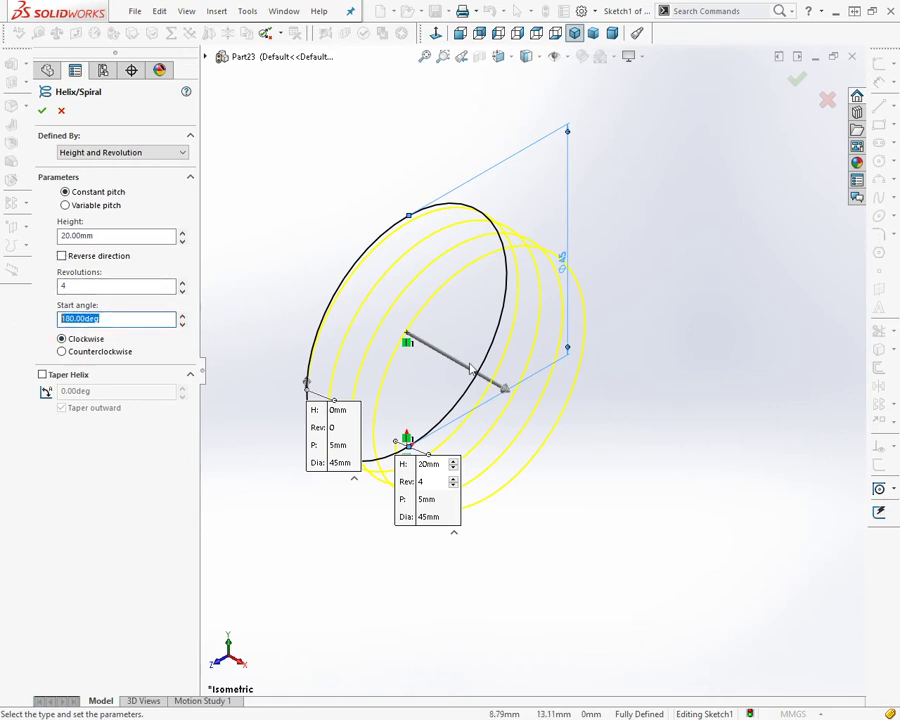
middle_click_drag(430, 360, 464, 371)
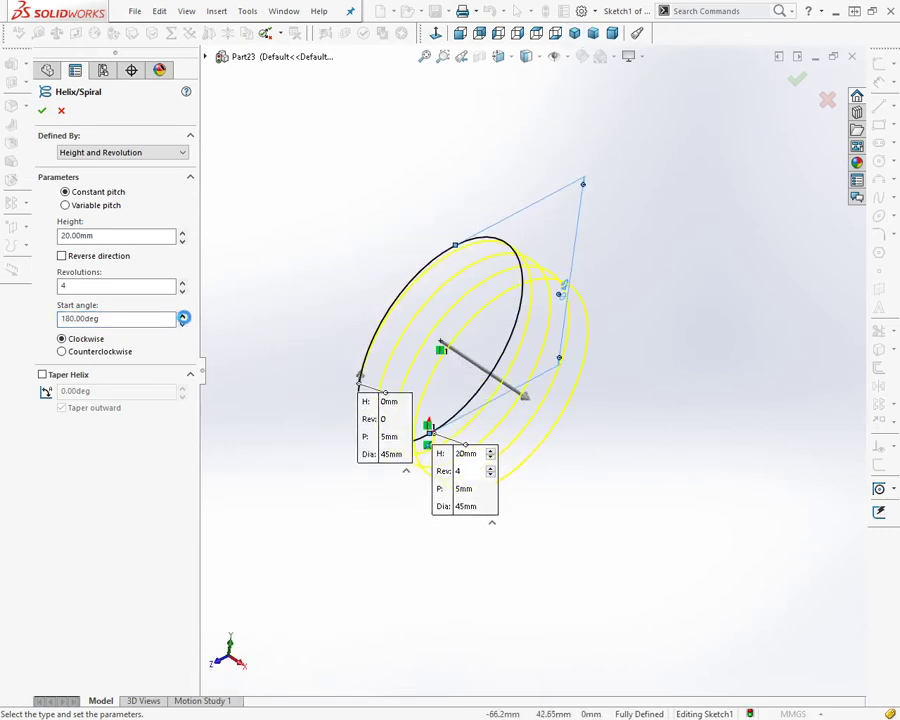
left_click(182, 316)
left_click(182, 316)
left_click(182, 316)
left_click(181, 316)
left_click(181, 316)
mouse_move(325, 275)
middle_mouse_down()
mouse_move(249, 286)
mouse_move(245, 360)
middle_mouse_up()
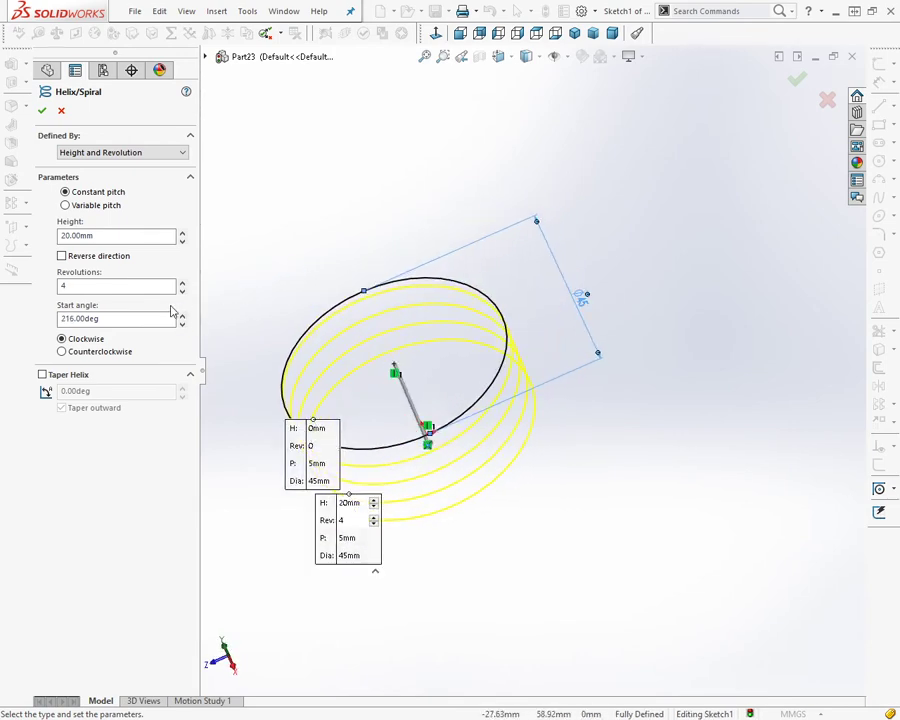
left_click(182, 316)
left_click_drag(183, 318, 184, 314)
scroll(280, 262, "down", 1)
scroll(420, 438, "down", 3)
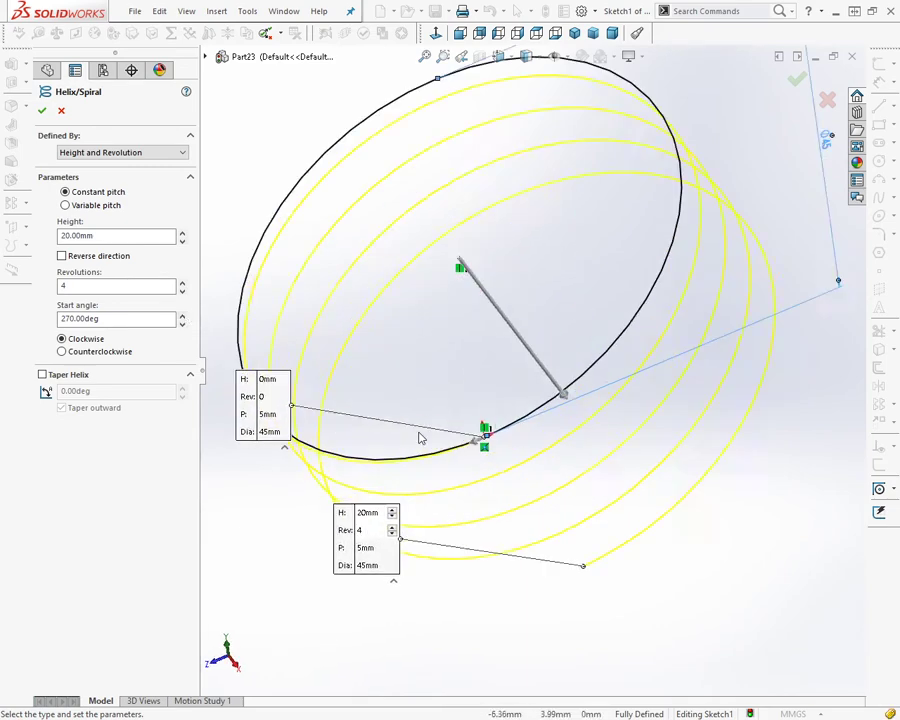
scroll(455, 465, "down", 3)
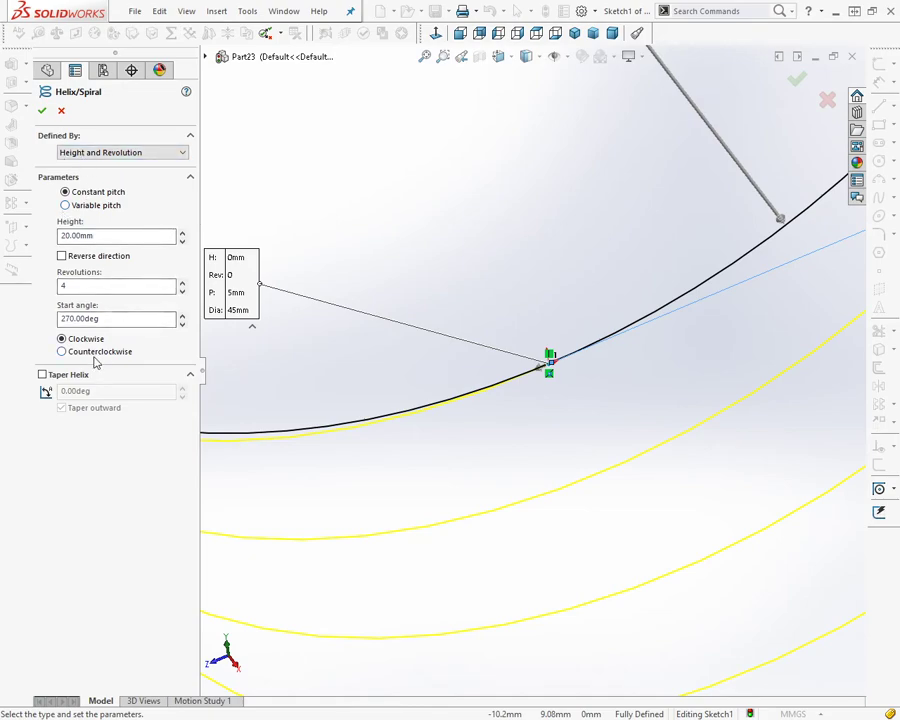
left_click(575, 34)
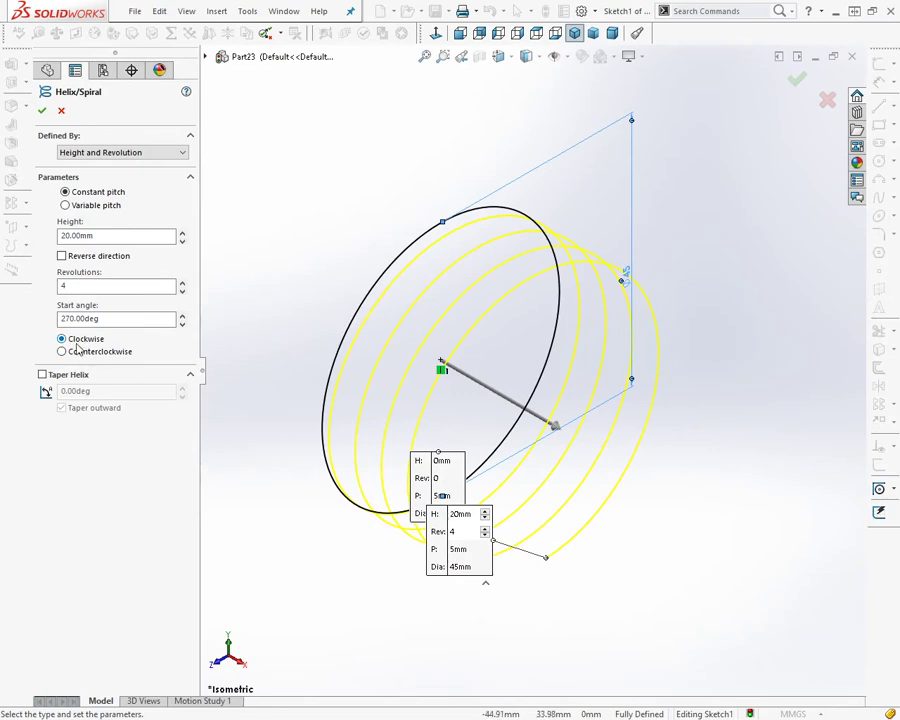
Make the helix counterclockwise and confirm it as Helix/Spiral1.
left_click(63, 352)
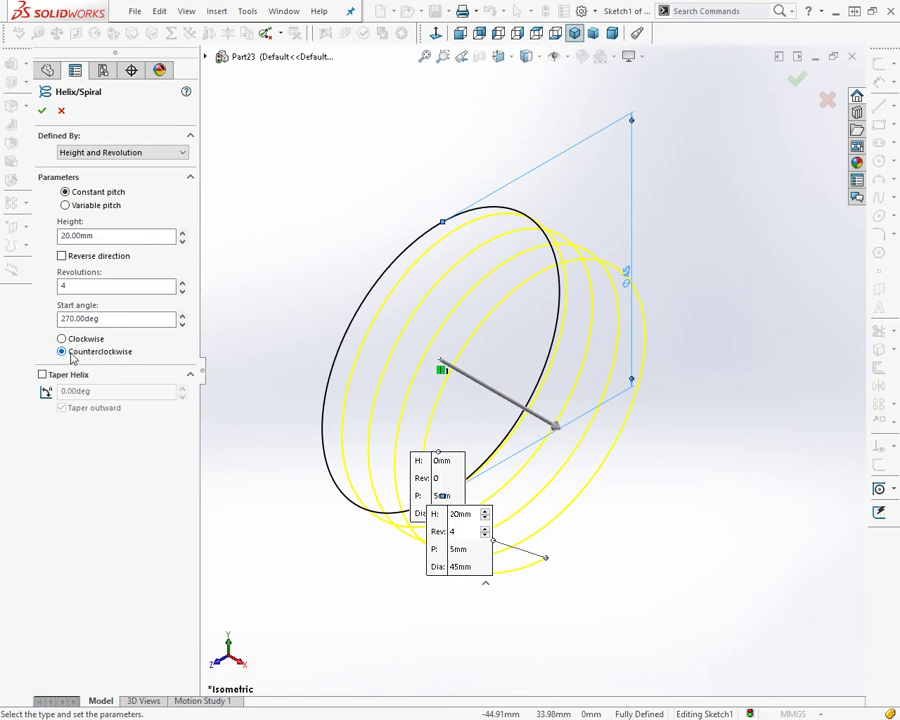
left_click(42, 111)
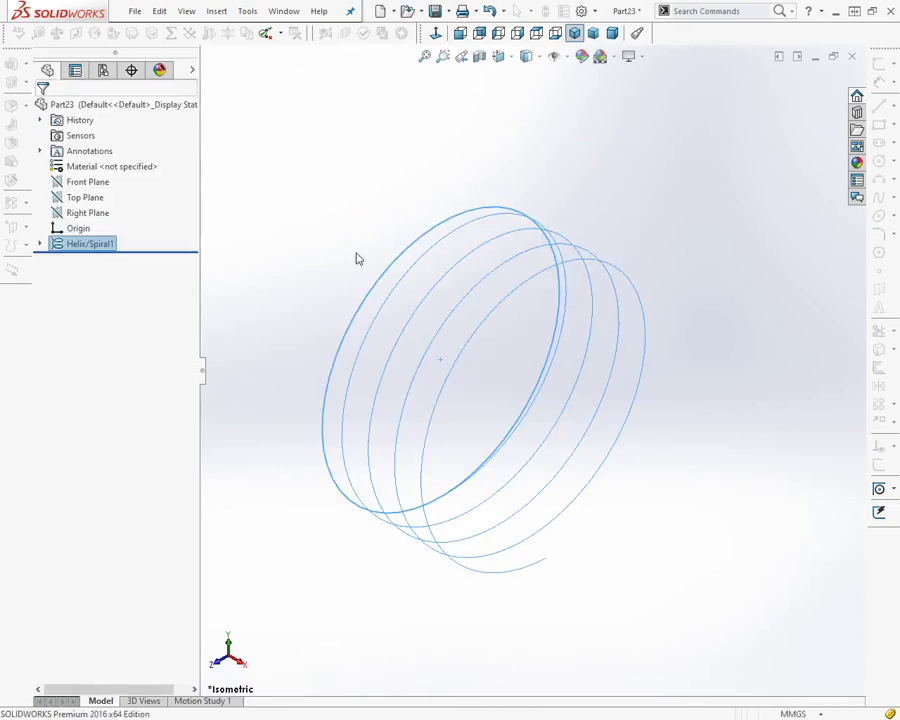
middle_click_drag(670, 478, 667, 372)
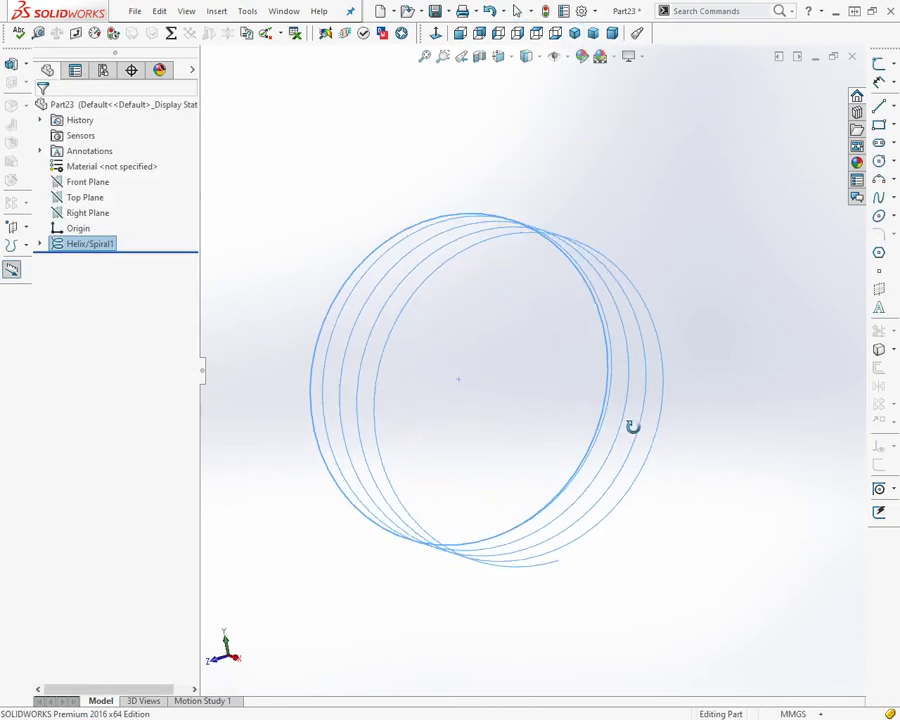
left_click(690, 374)
Return to the isometric view and select the Top Plane for the next sketch.
mouse_move(356, 247)
middle_mouse_down()
mouse_move(468, 259)
mouse_move(356, 277)
middle_mouse_up()
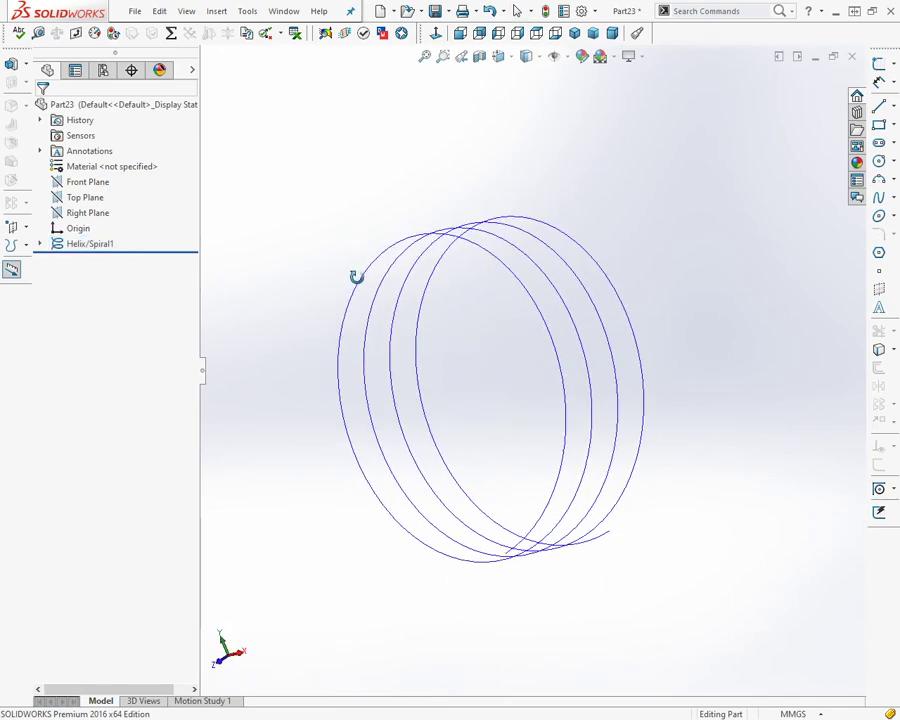
left_click(574, 33)
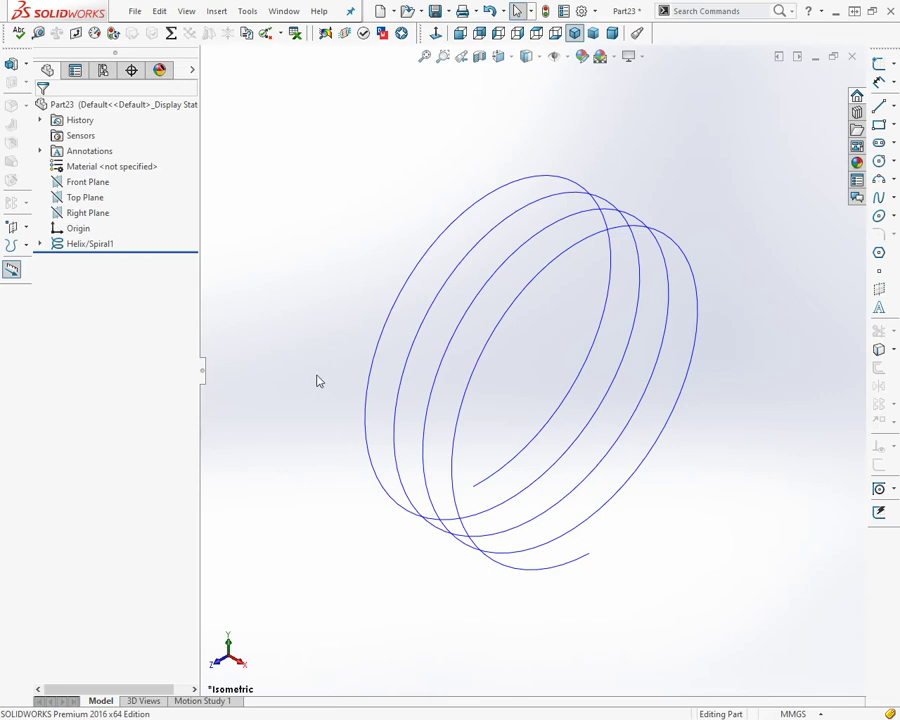
left_click(83, 200)
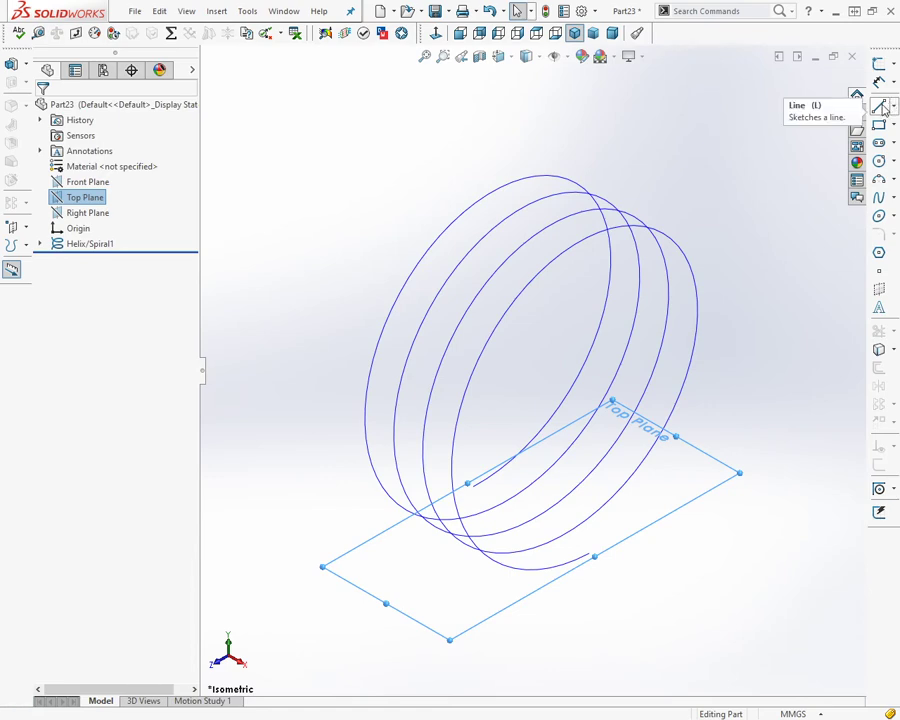
On the Top Plane, draw three connected lines for the spring leg beside the helix.
left_click(883, 109)
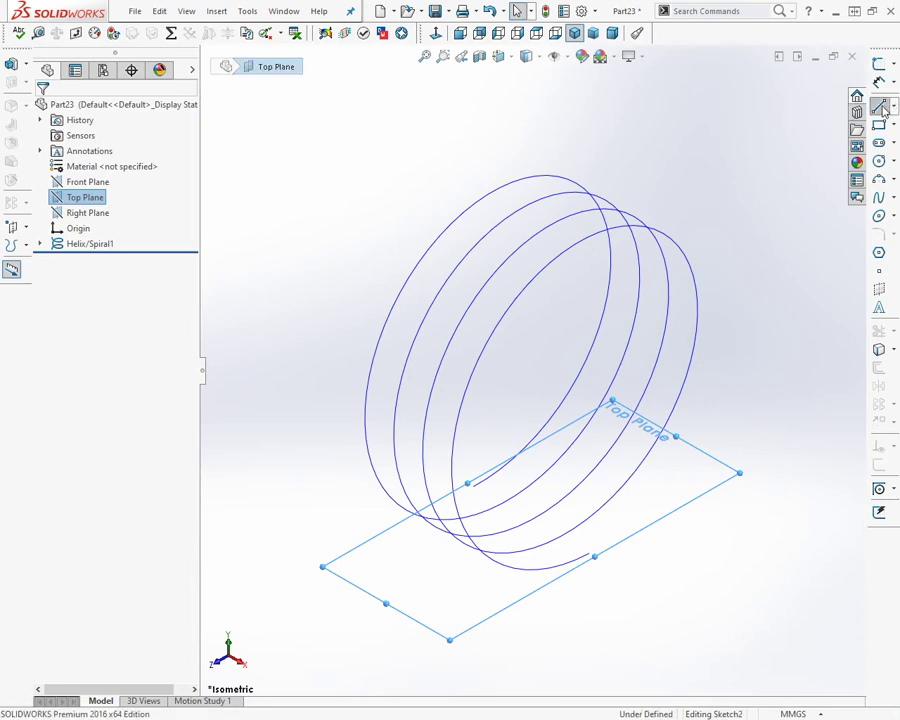
scroll(620, 555, "down", 2)
scroll(640, 457, "down", 2)
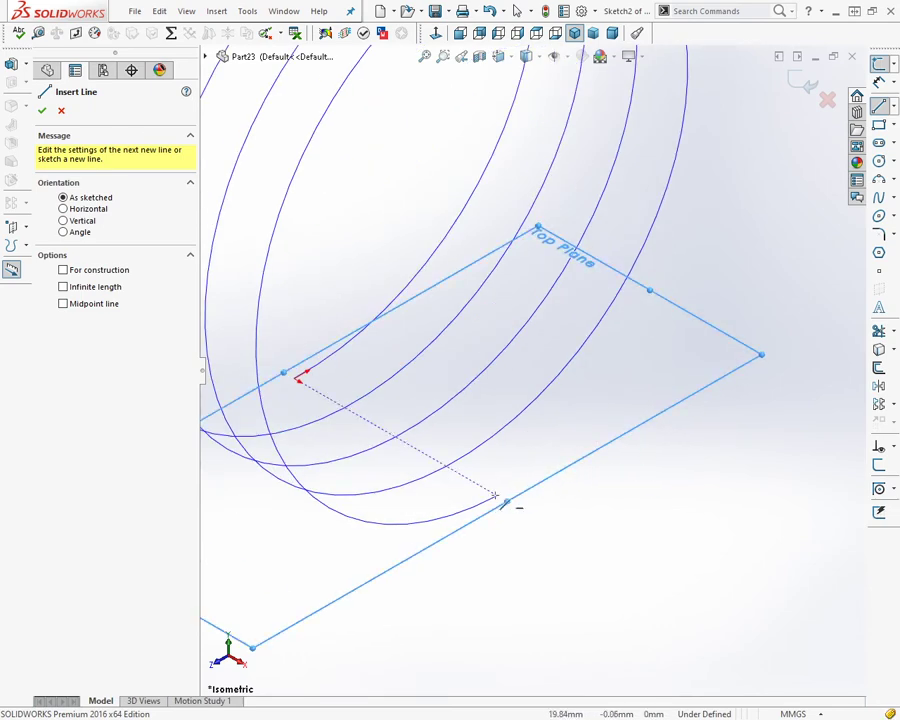
left_click(570, 507)
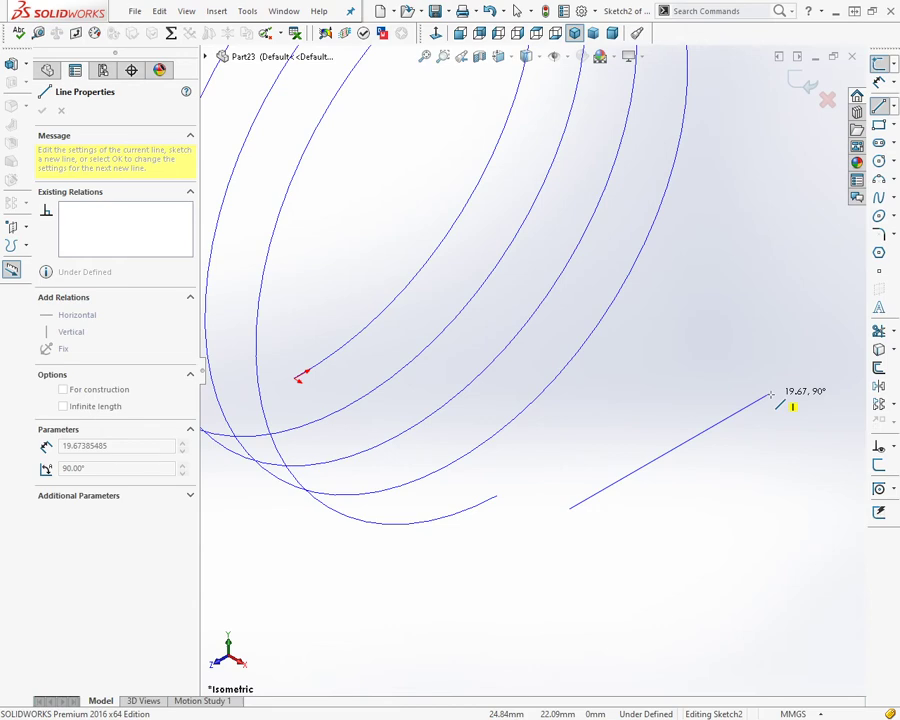
left_click(770, 394)
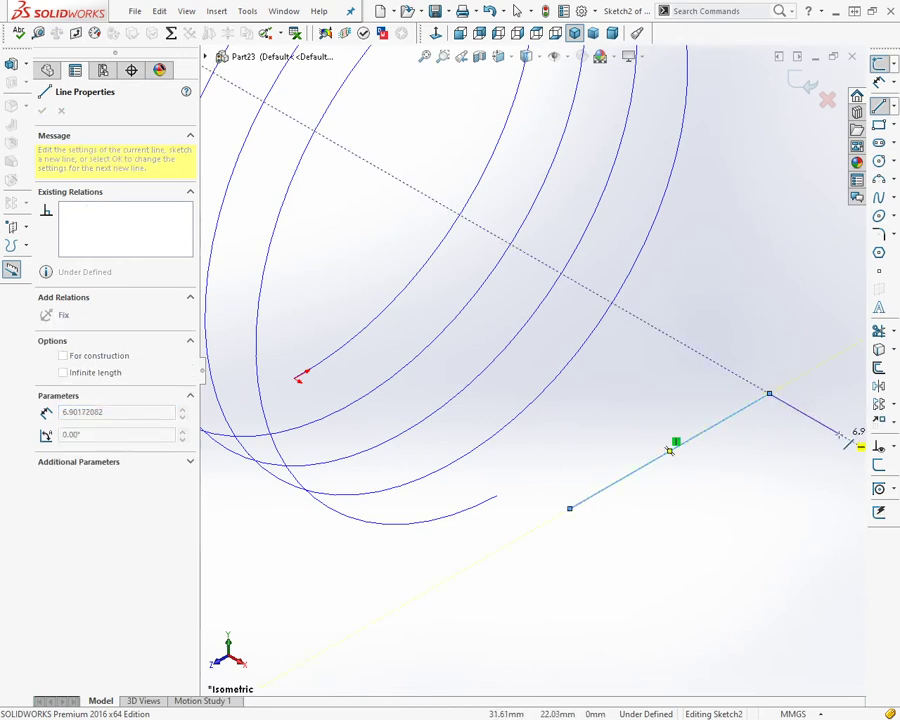
left_click(842, 436)
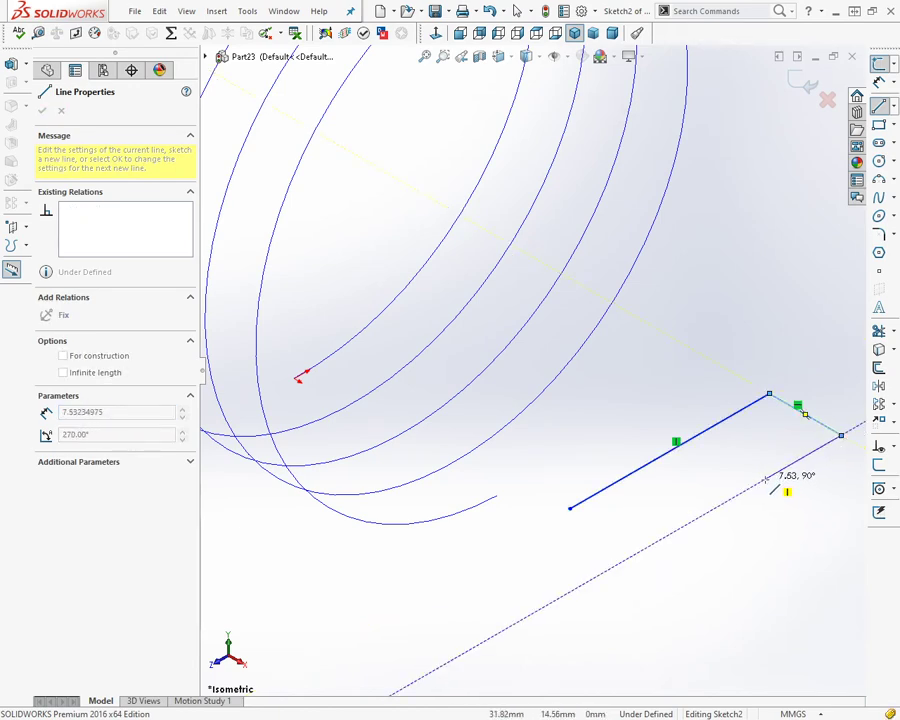
left_click(764, 479)
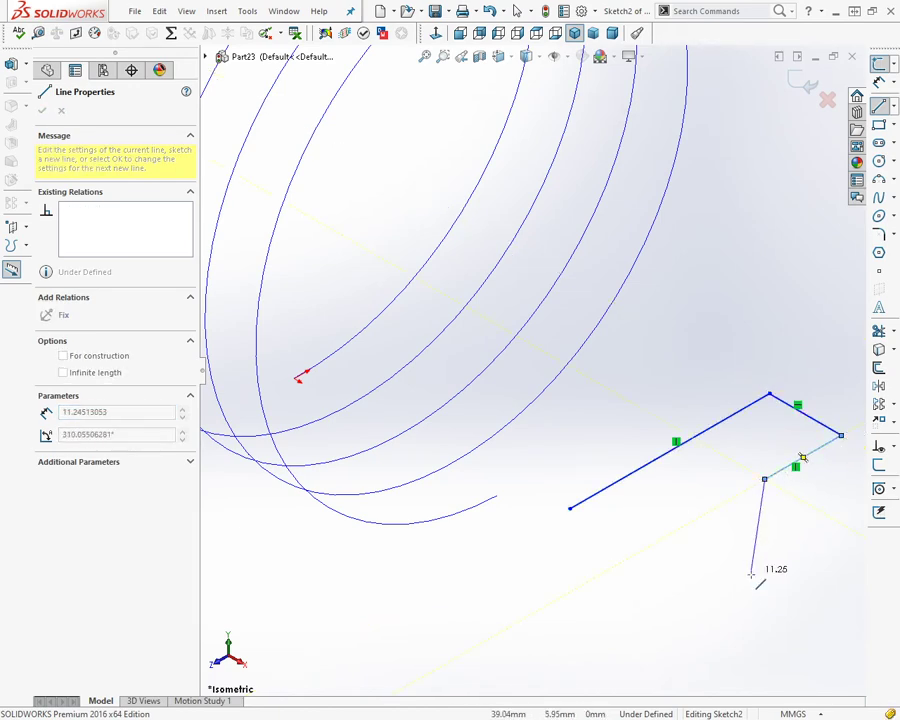
key("Escape")
key("Escape")
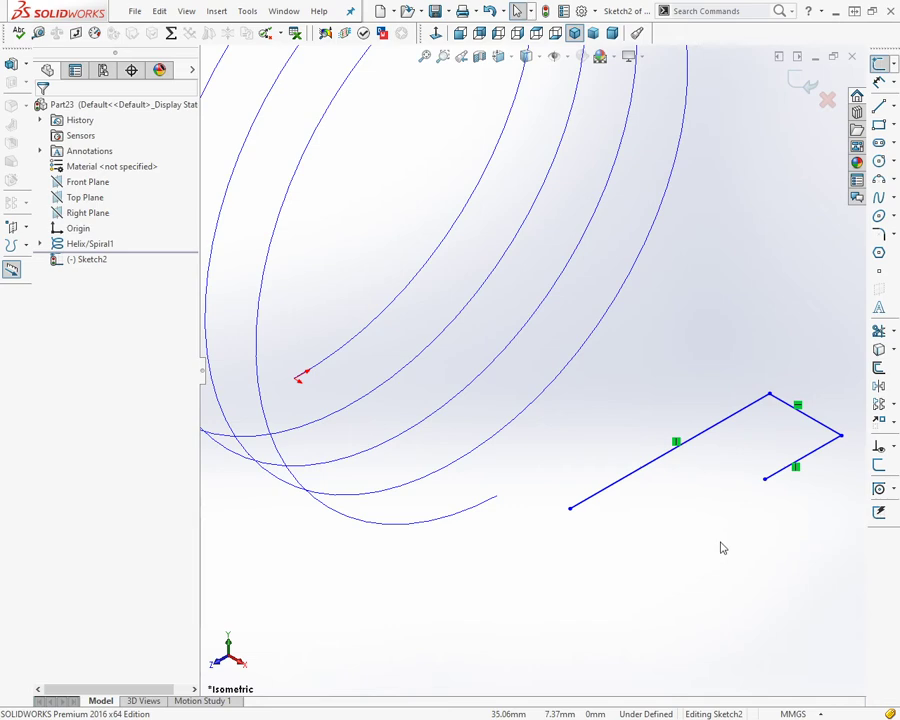
mouse_move(570, 508)
left_mouse_down()
mouse_move(531, 463)
mouse_move(532, 484)
mouse_move(502, 493)
mouse_move(493, 507)
mouse_move(519, 518)
mouse_move(542, 495)
mouse_move(497, 510)
mouse_move(518, 486)
mouse_move(496, 500)
mouse_move(506, 506)
mouse_move(506, 495)
mouse_move(503, 511)
mouse_move(513, 502)
mouse_move(497, 500)
mouse_move(522, 526)
mouse_move(568, 481)
mouse_move(552, 470)
left_mouse_up()
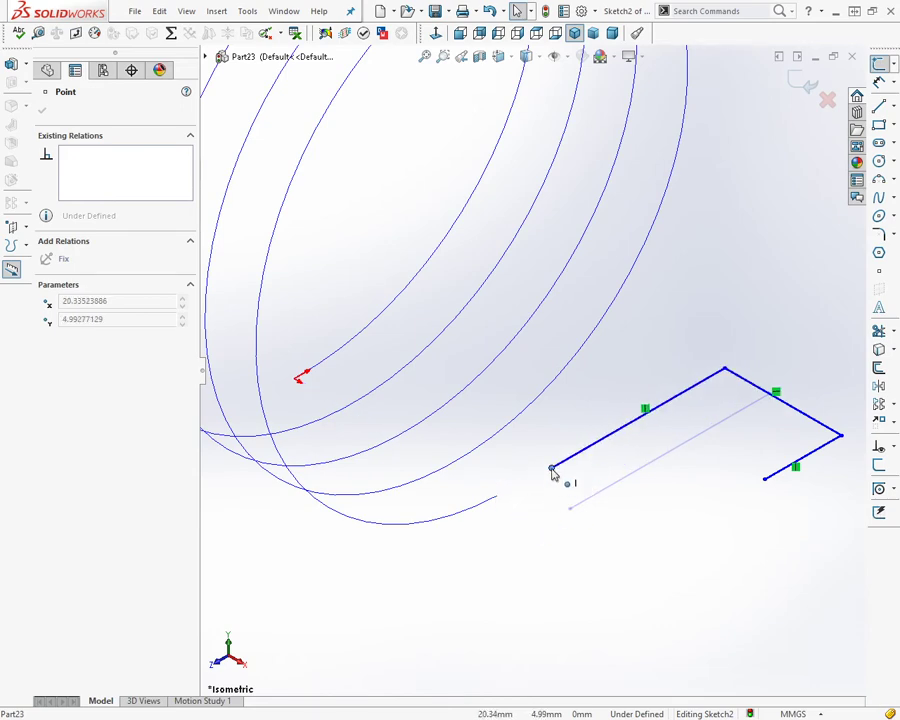
Add a Pierce relation between the leg line's free endpoint and the helix.
left_click(538, 512)
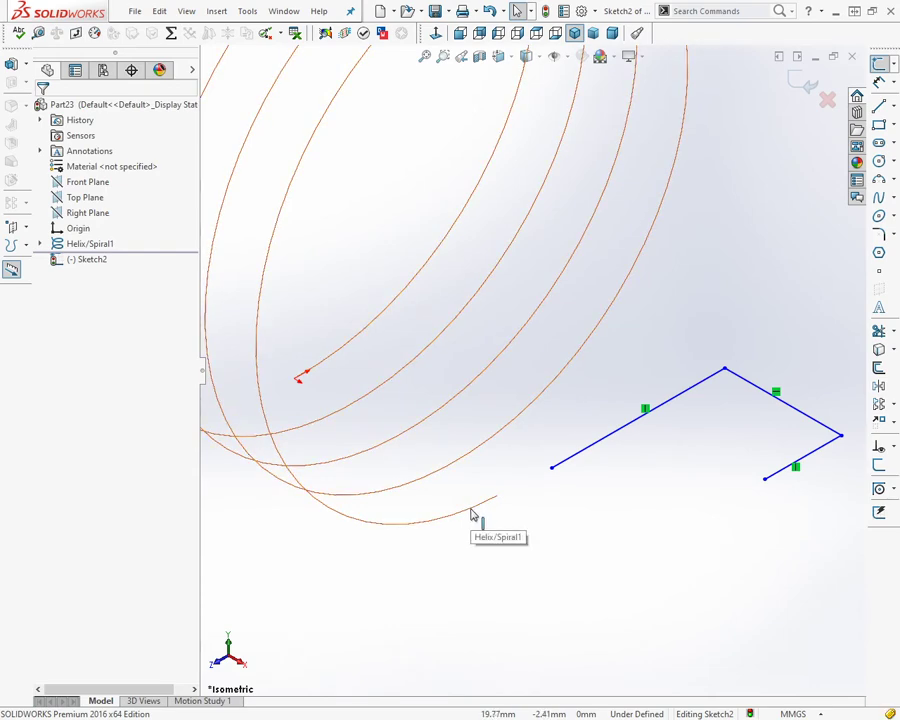
left_click(473, 513)
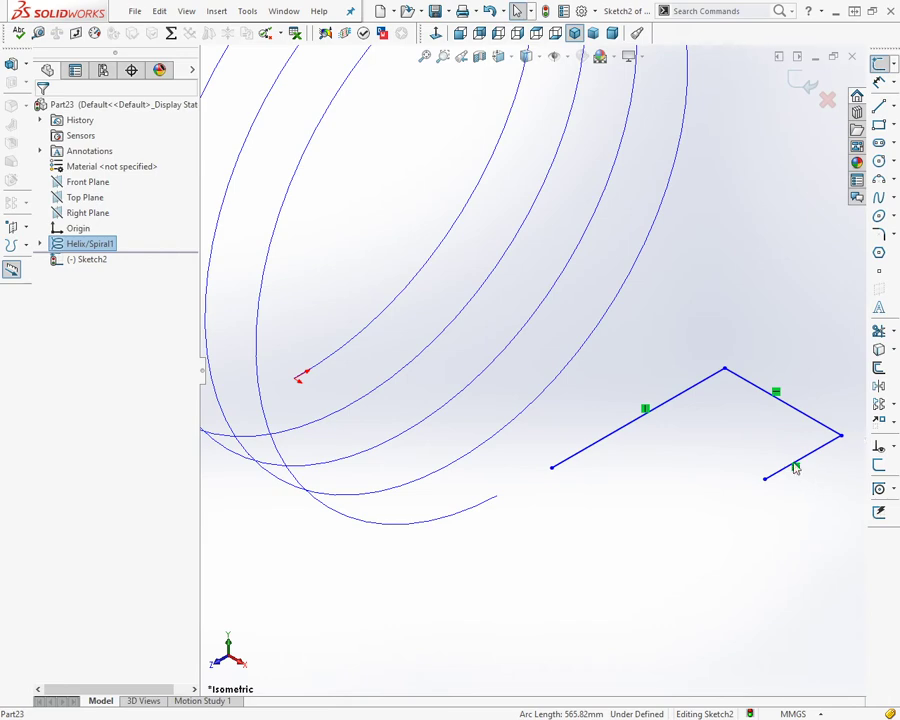
left_click(551, 470, "ctrl")
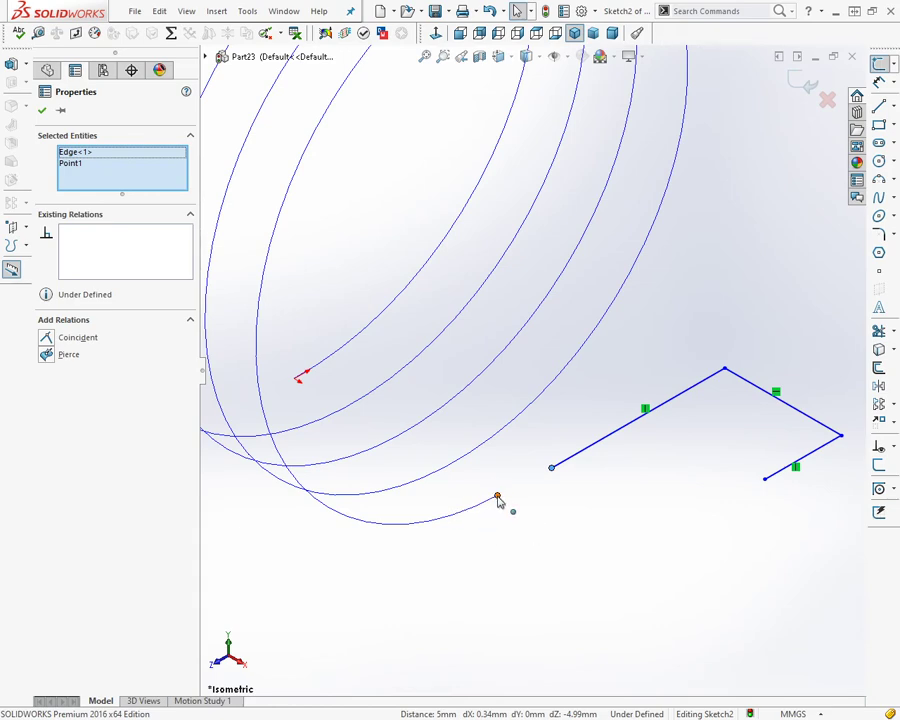
left_click(47, 355)
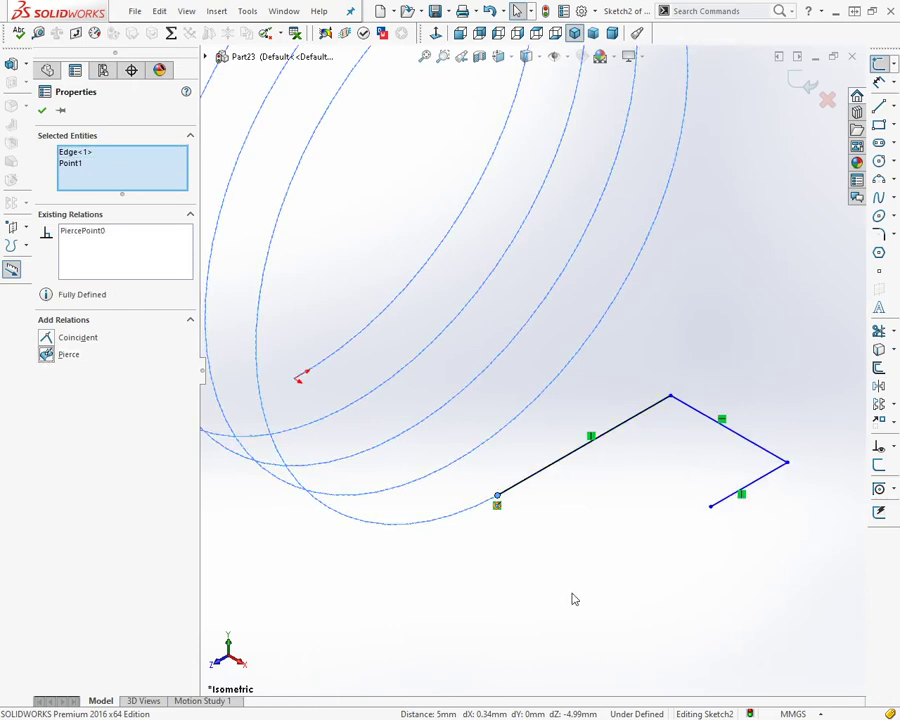
left_click(42, 110)
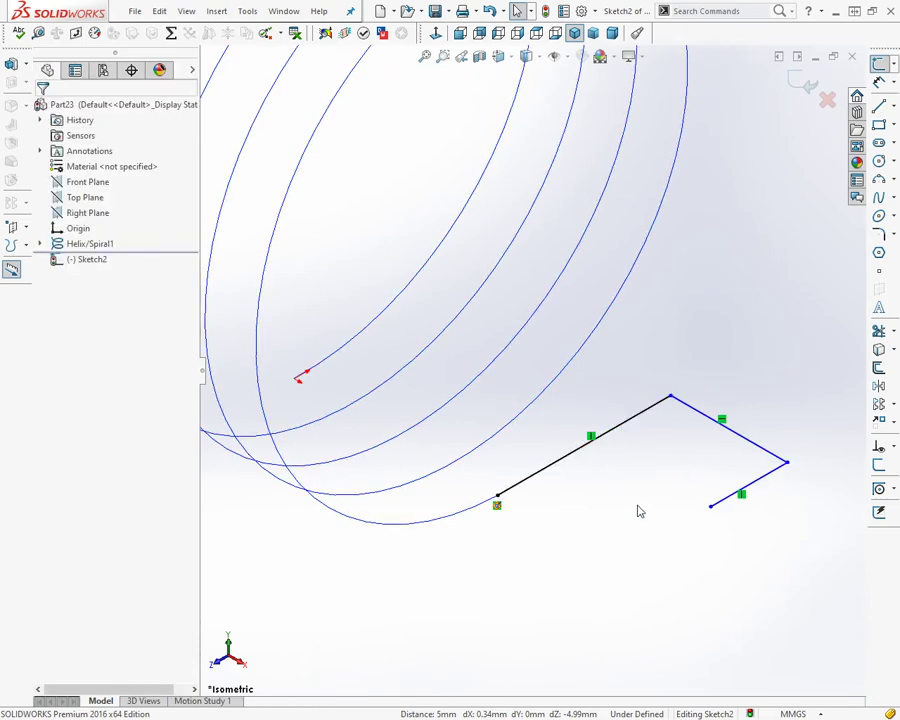
Place a length dimension on the long leg line (37 mm).
scroll(730, 440, "up", 2)
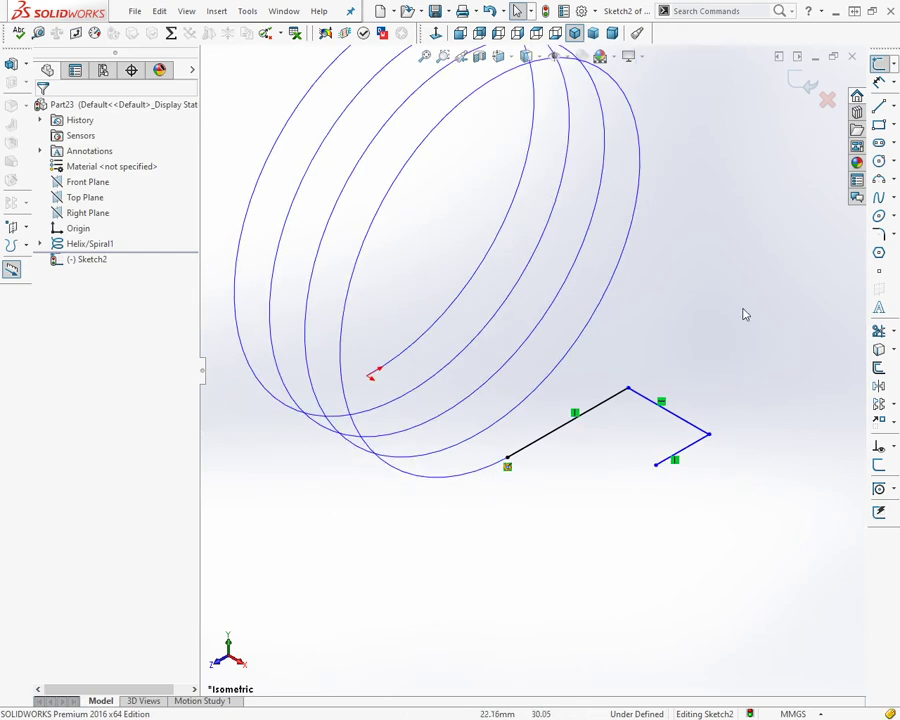
left_click(880, 84)
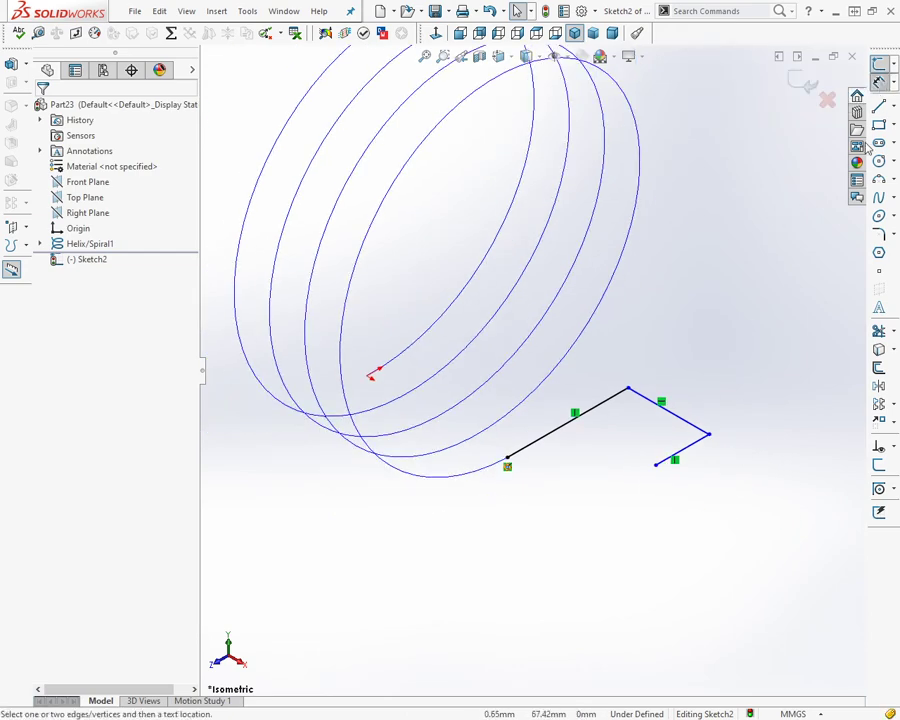
left_click(594, 410)
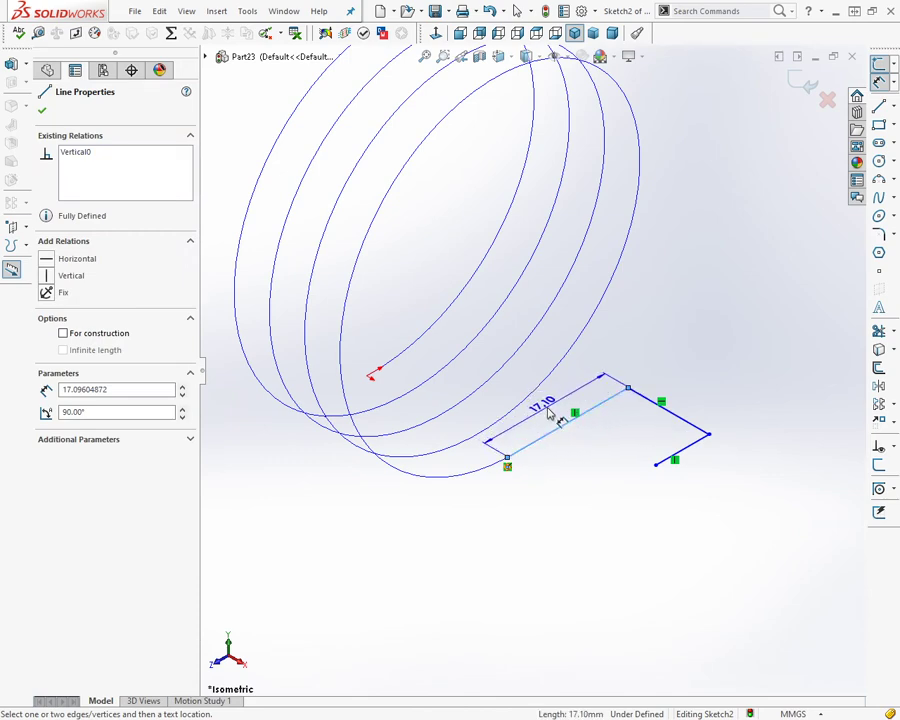
left_click(548, 414)
type("15")
key("Escape")
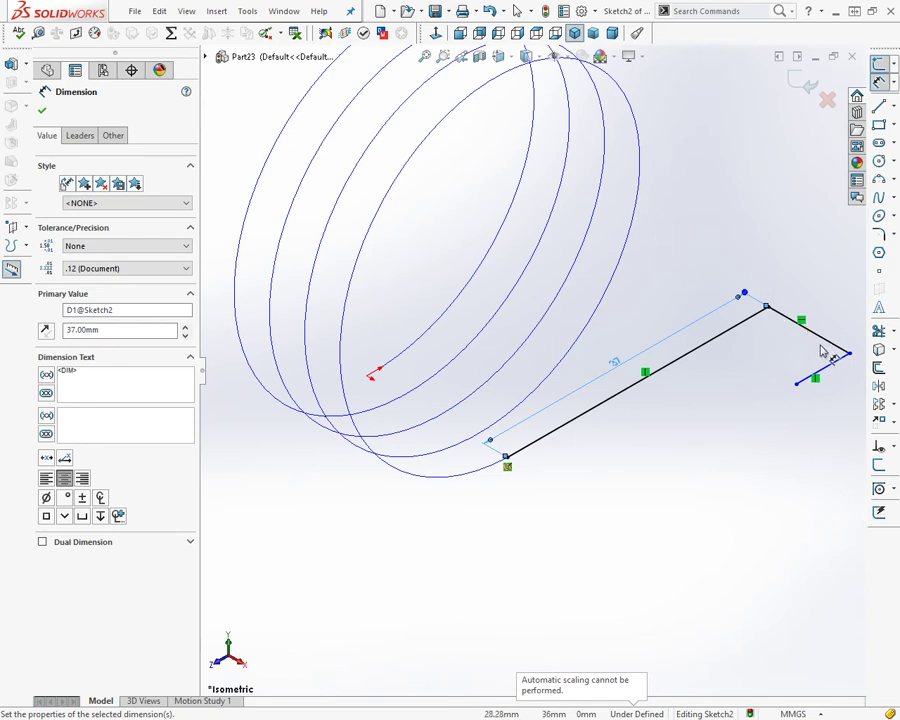
Dimension the middle leg line at 15 mm and the last leg line at 14 mm.
key("ctrl+Left")
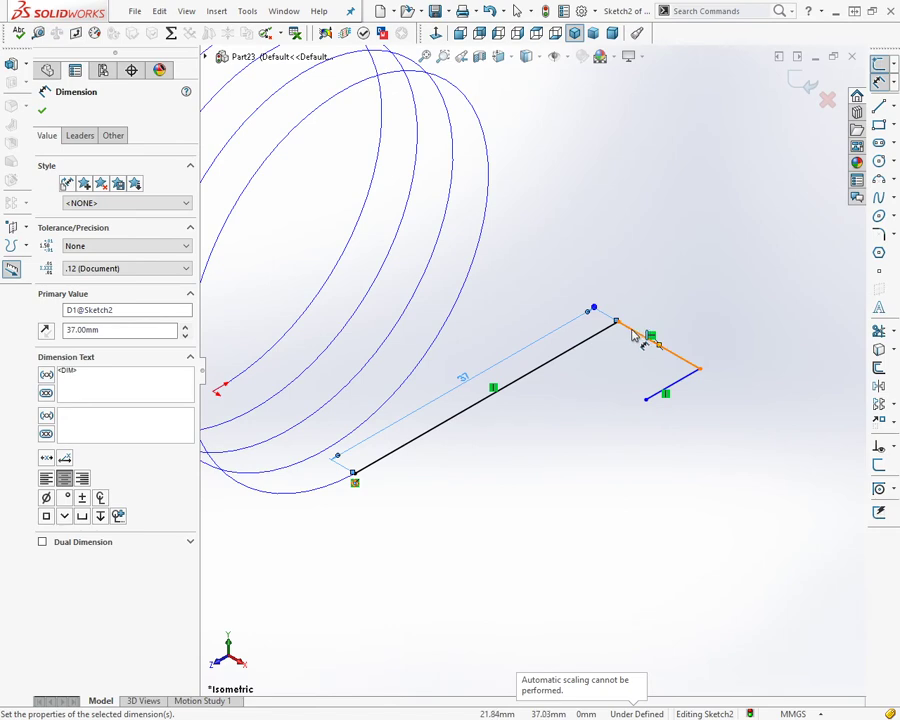
left_click(633, 337)
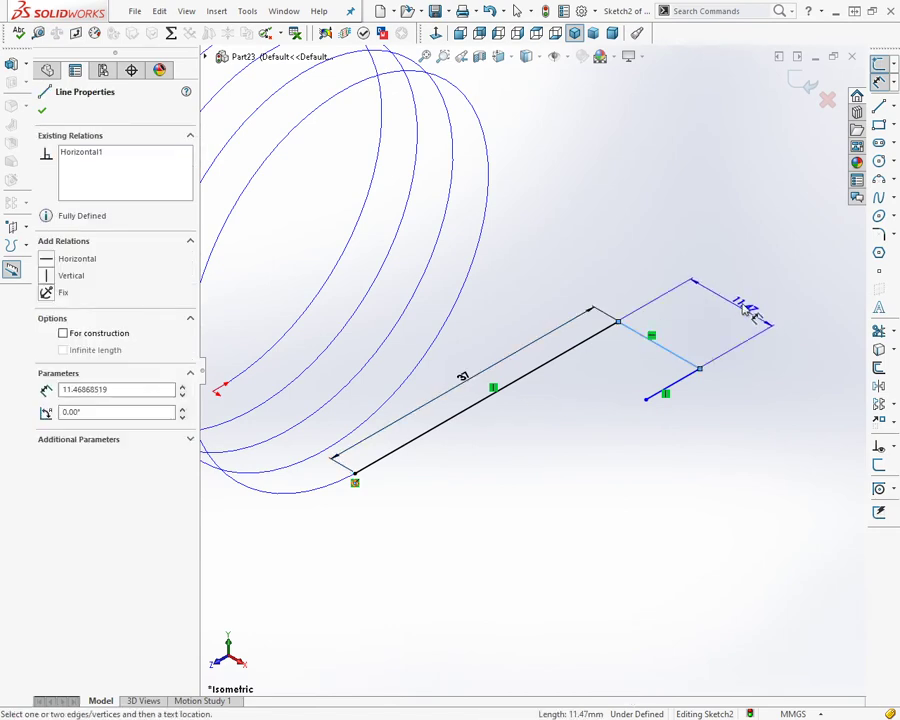
left_click(748, 305)
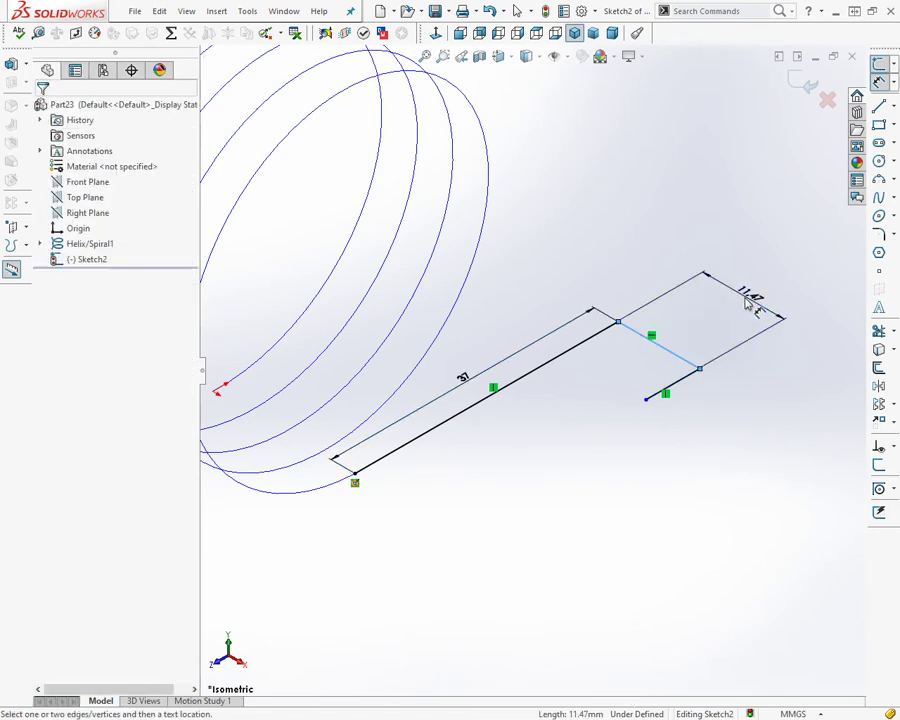
type("15")
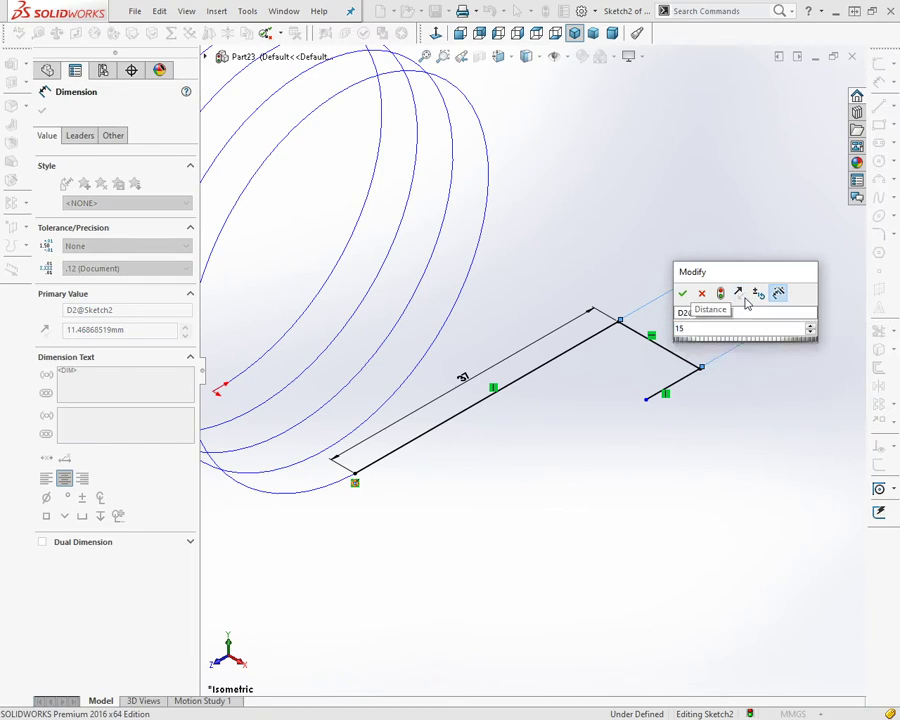
key("Return")
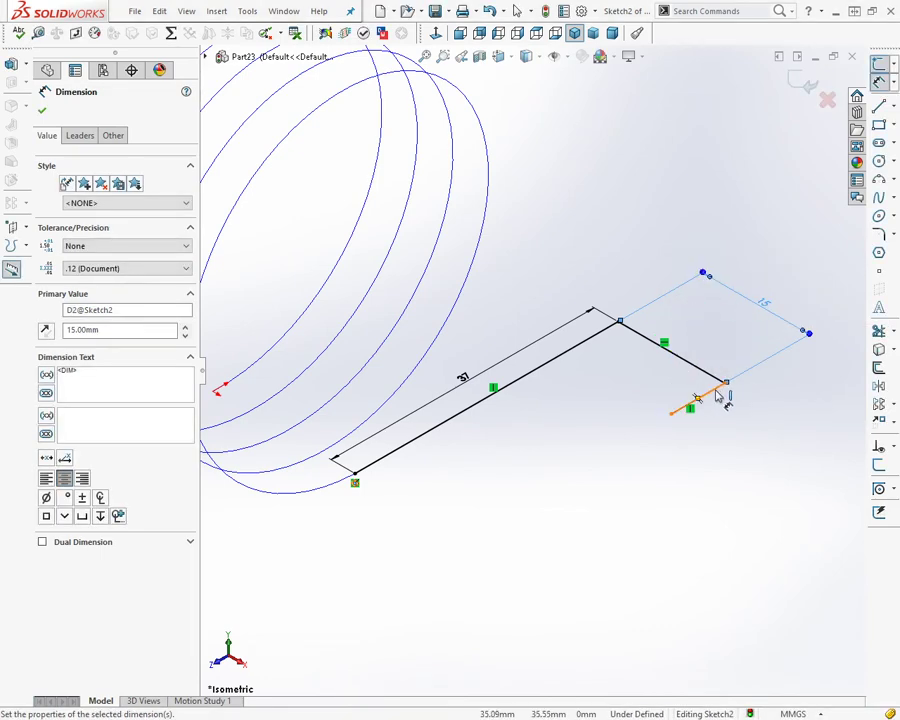
left_click(708, 393)
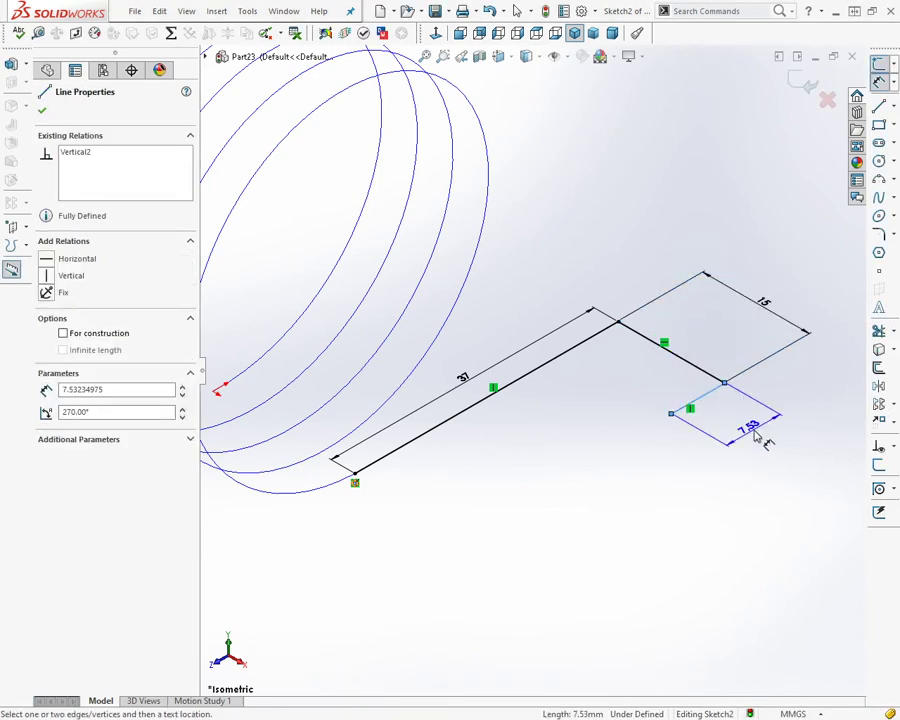
left_click(756, 431)
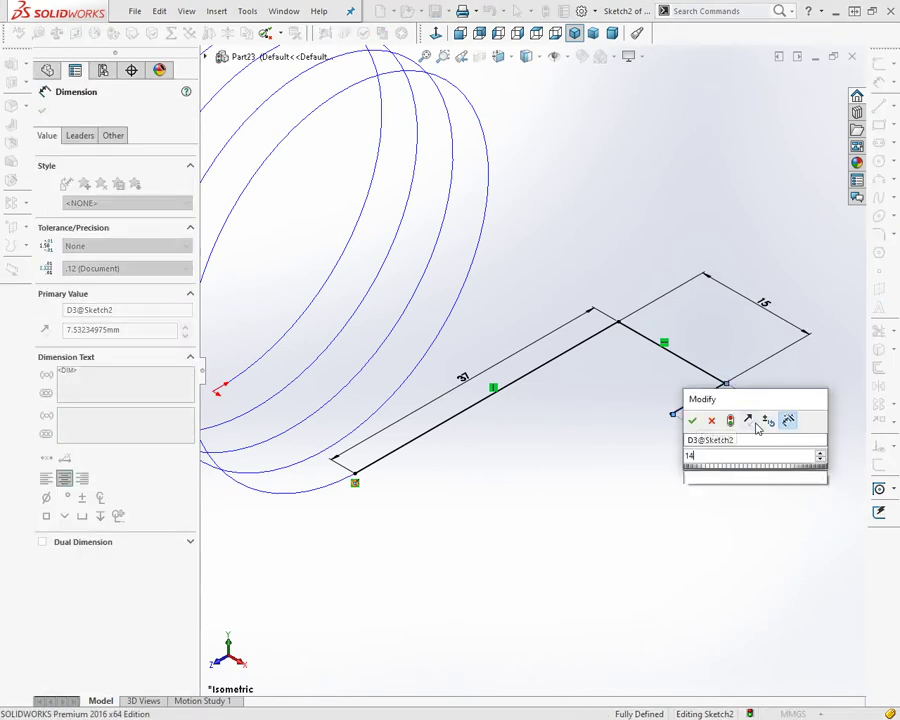
type("14")
key("Return")
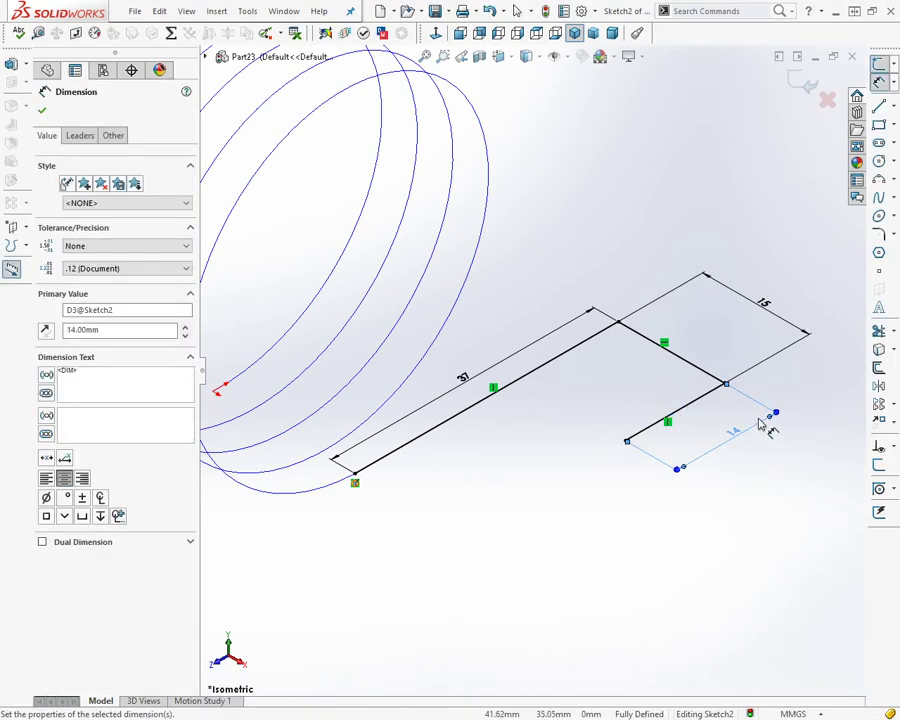
middle_click_drag(760, 424, 750, 250)
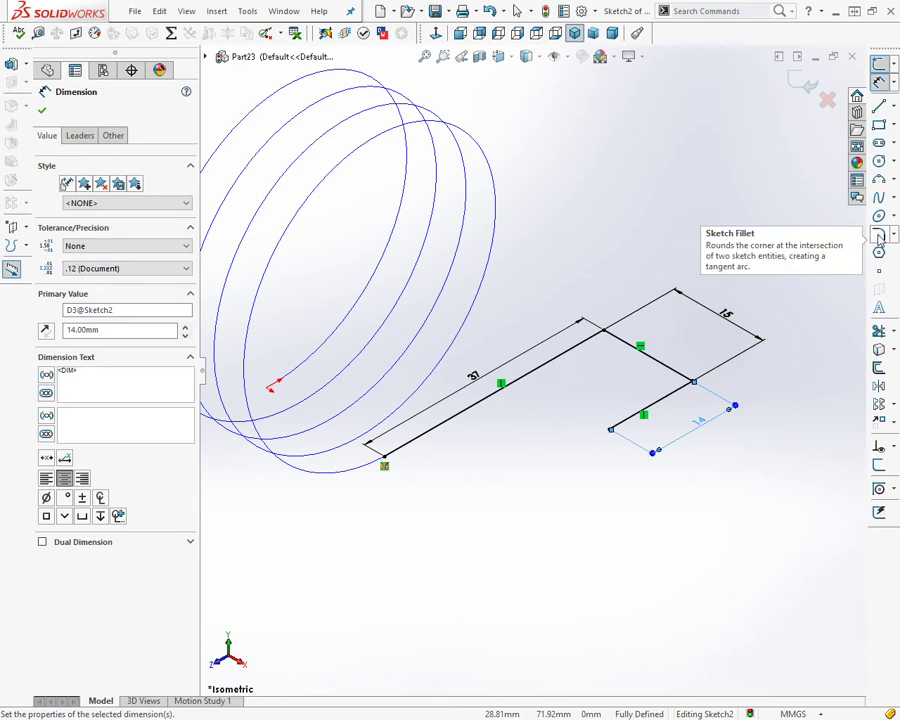
Apply 4 mm Sketch Fillets to the two corners of the leg sketch.
left_click(879, 236)
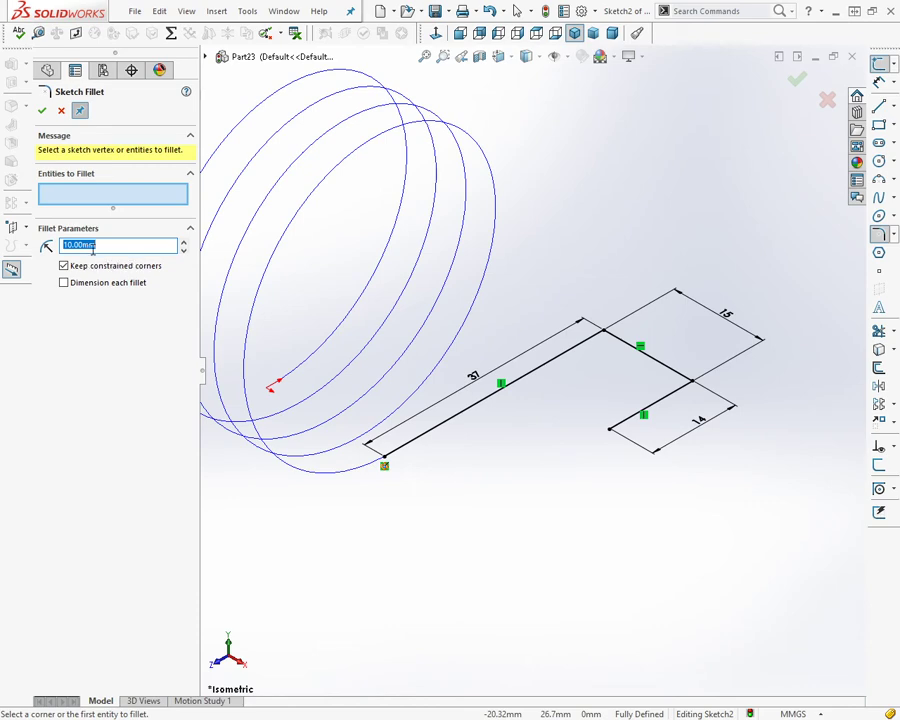
type("4")
scroll(666, 320, "down", 2)
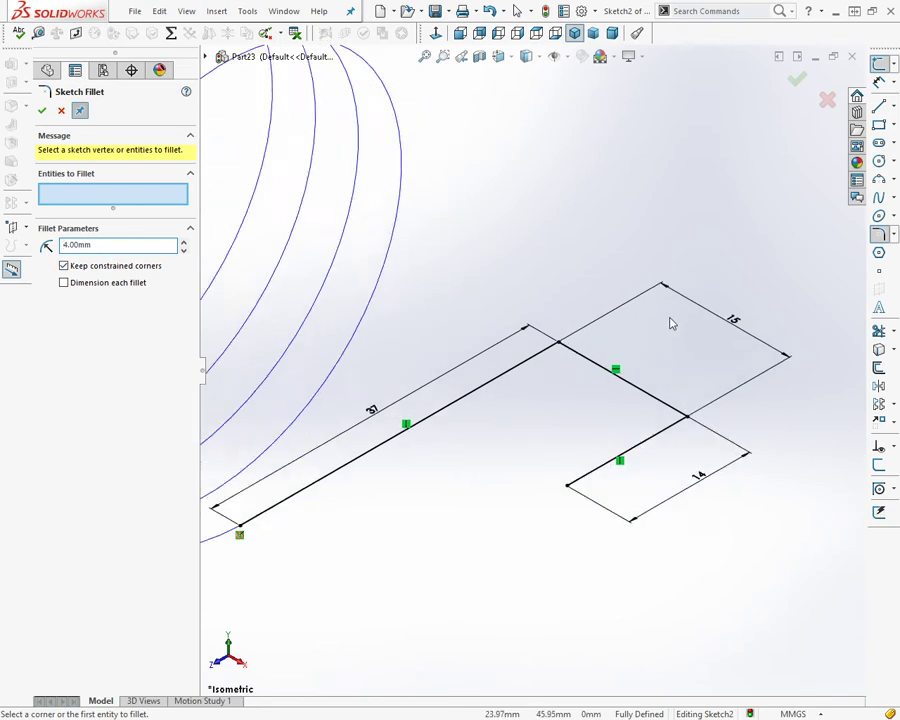
scroll(645, 412, "down", 2)
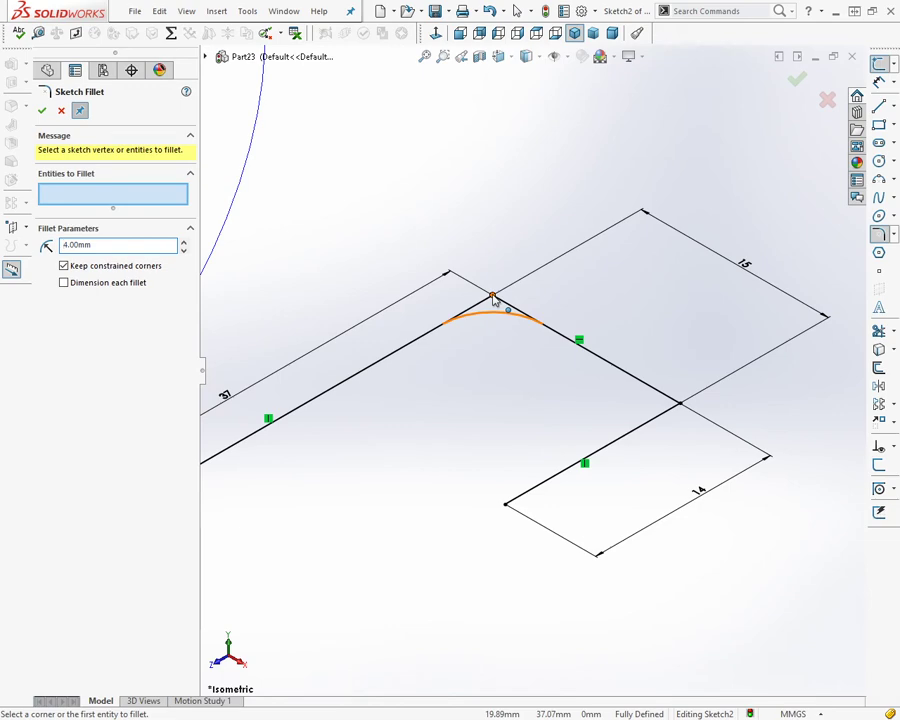
left_click(493, 299)
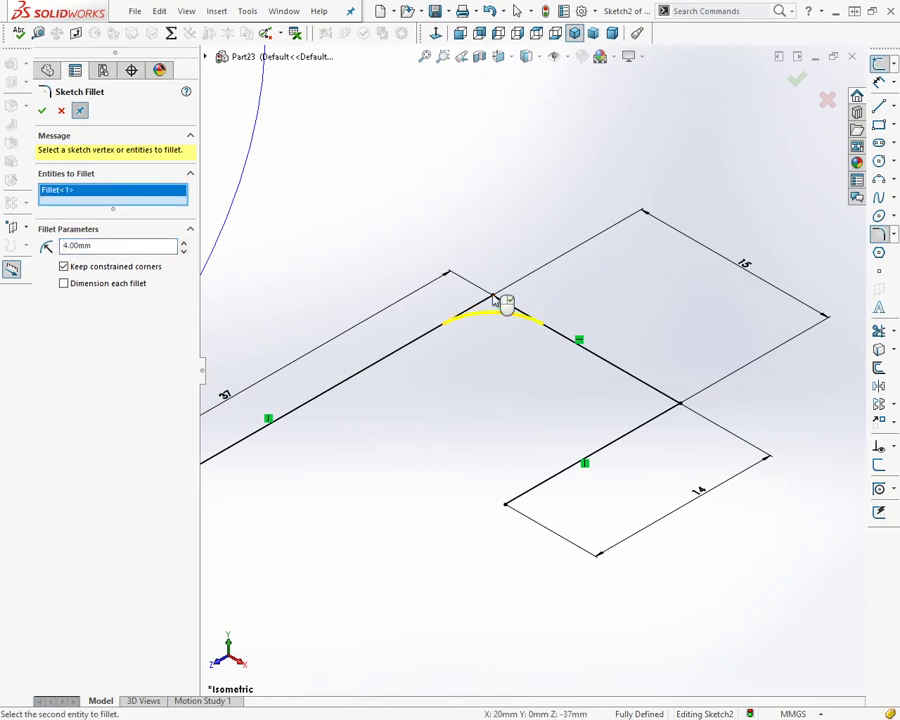
left_click(680, 405)
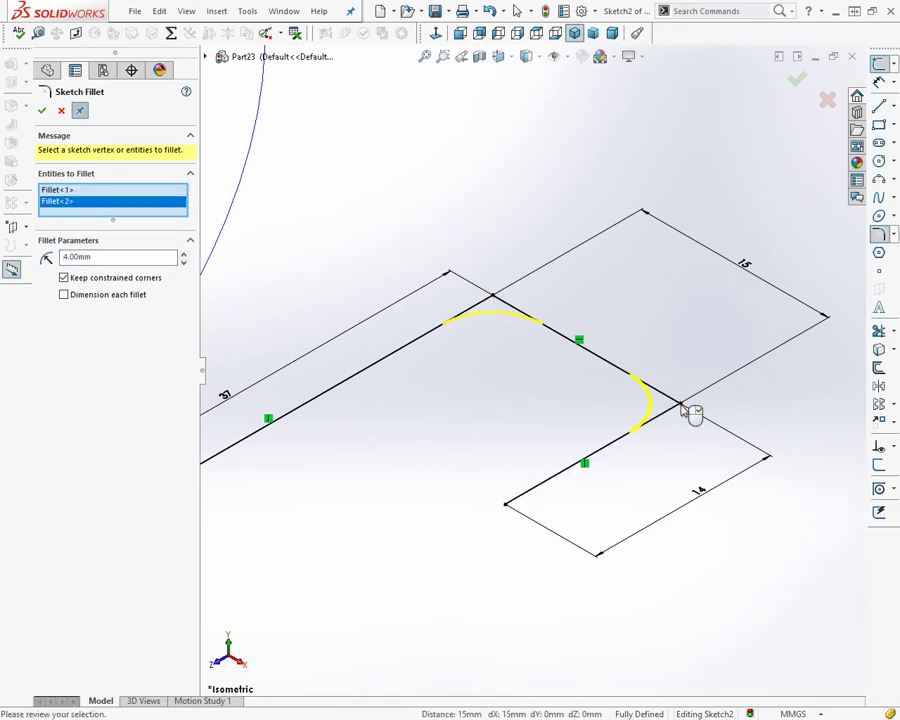
left_click(42, 111)
Inspect the rounded corners up close, then close the Sketch Fillet PropertyManager.
scroll(732, 369, "up", 2)
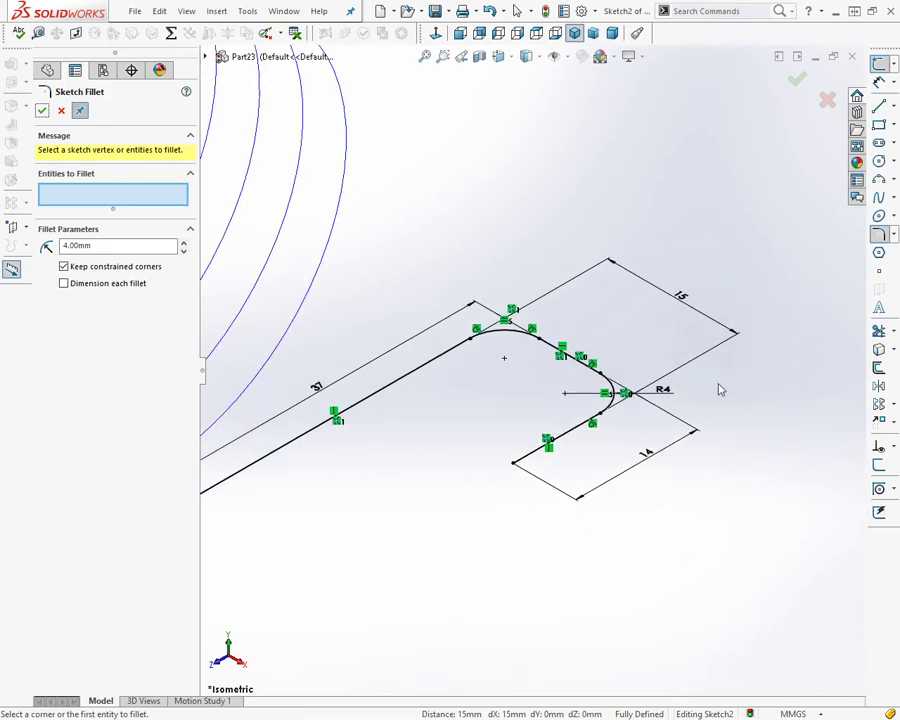
scroll(614, 418, "up", 1)
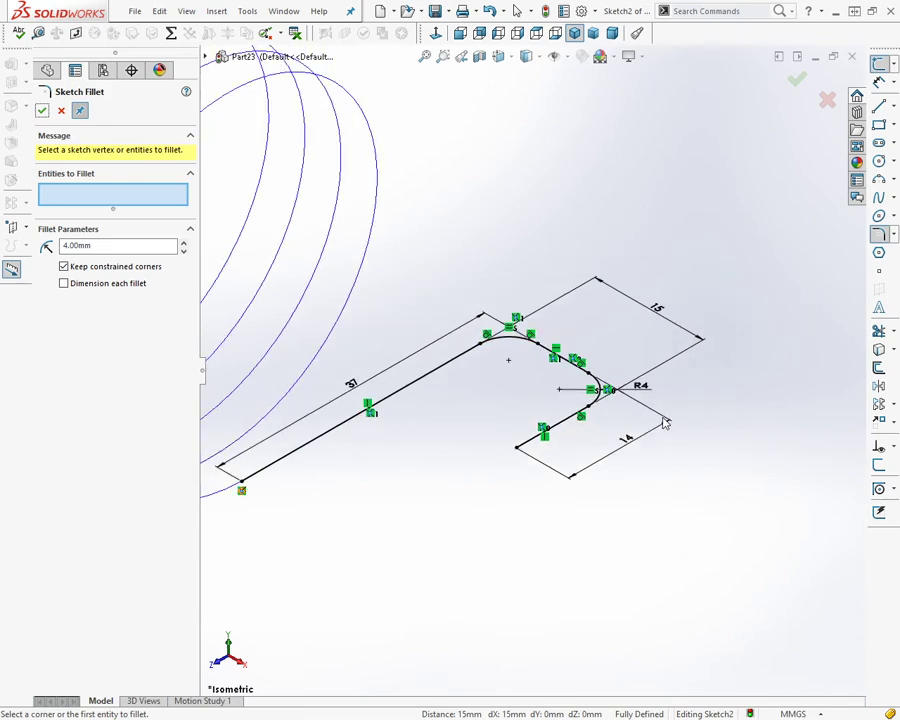
scroll(660, 418, "up", 2)
scroll(498, 374, "down", 2)
scroll(505, 375, "down", 1)
scroll(504, 375, "down", 2)
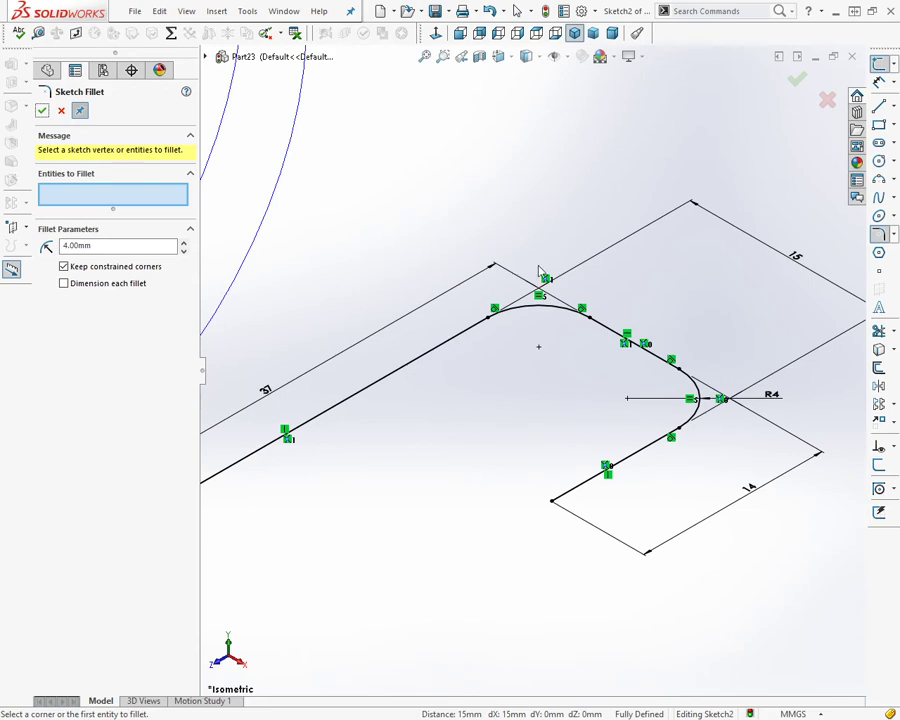
scroll(720, 425, "down", 1)
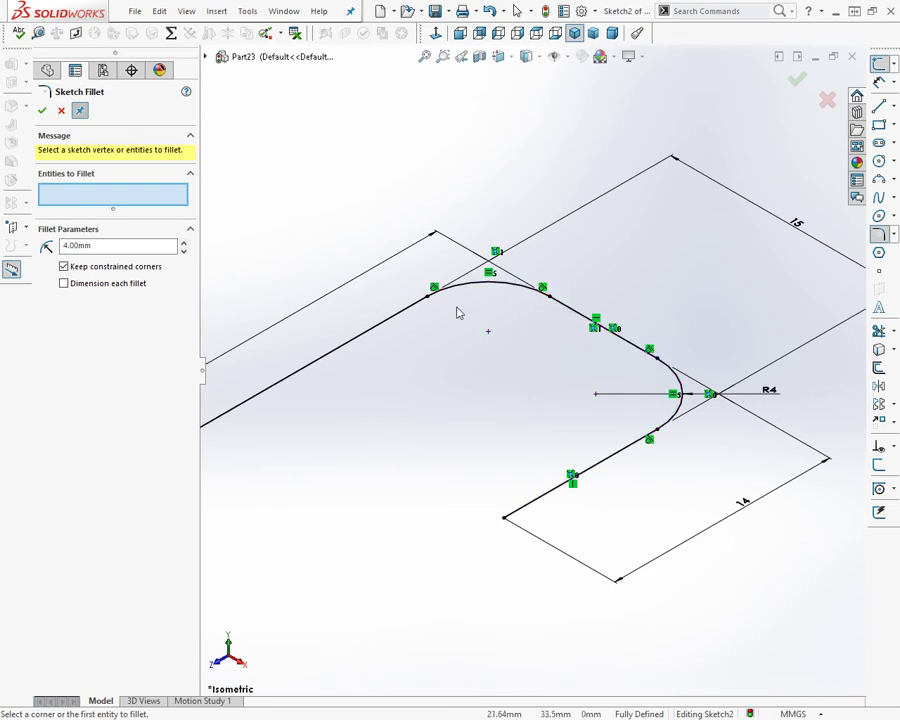
scroll(493, 395, "up", 2)
scroll(345, 466, "up", 2)
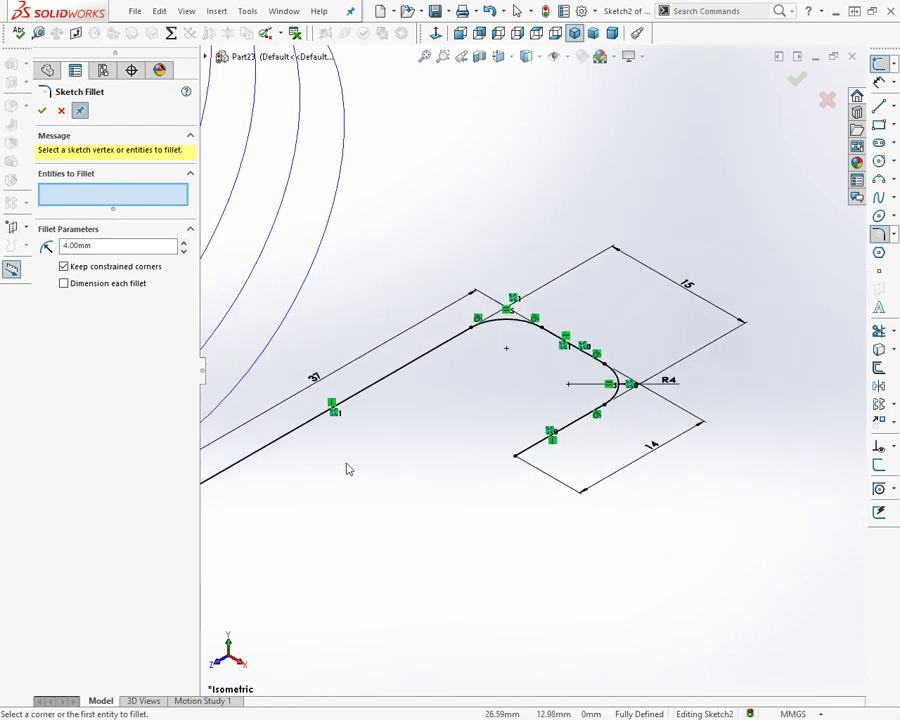
scroll(320, 390, "up", 2)
scroll(409, 352, "down", 3)
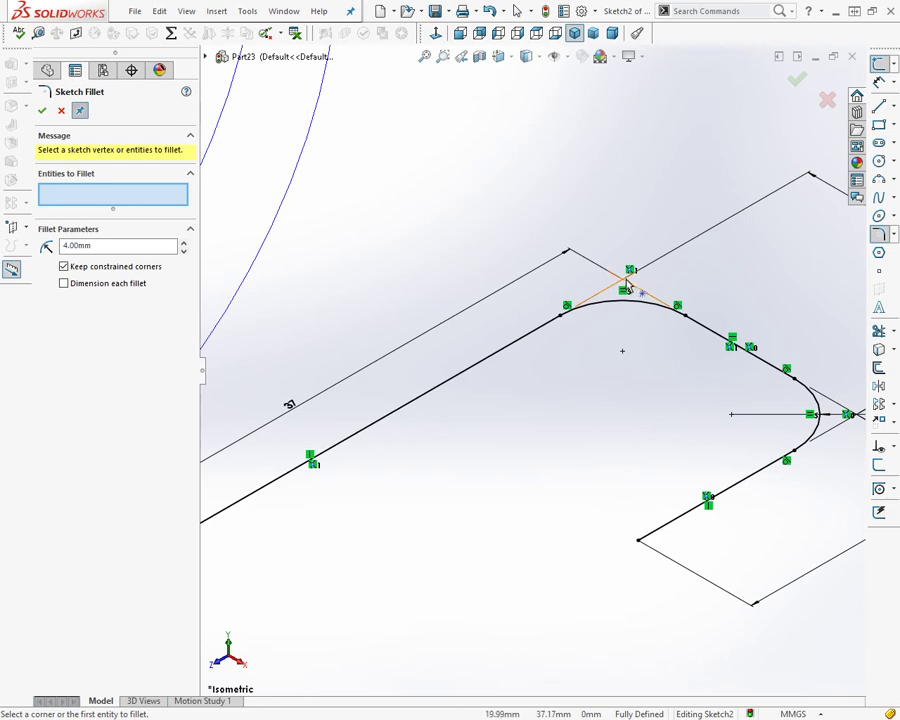
scroll(525, 360, "up", 2)
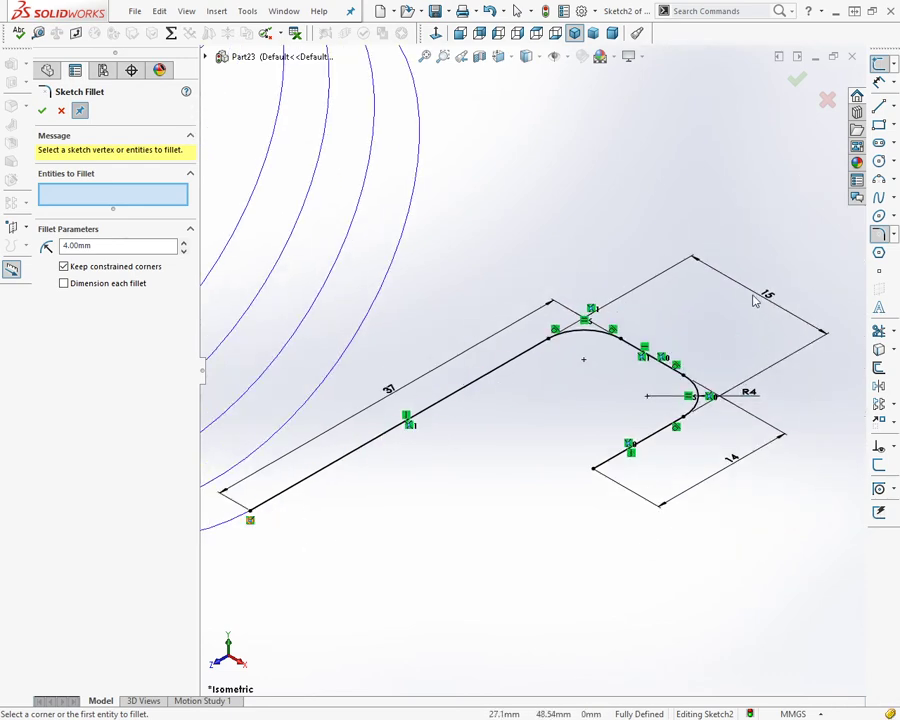
scroll(737, 418, "down", 2)
scroll(647, 405, "down", 3)
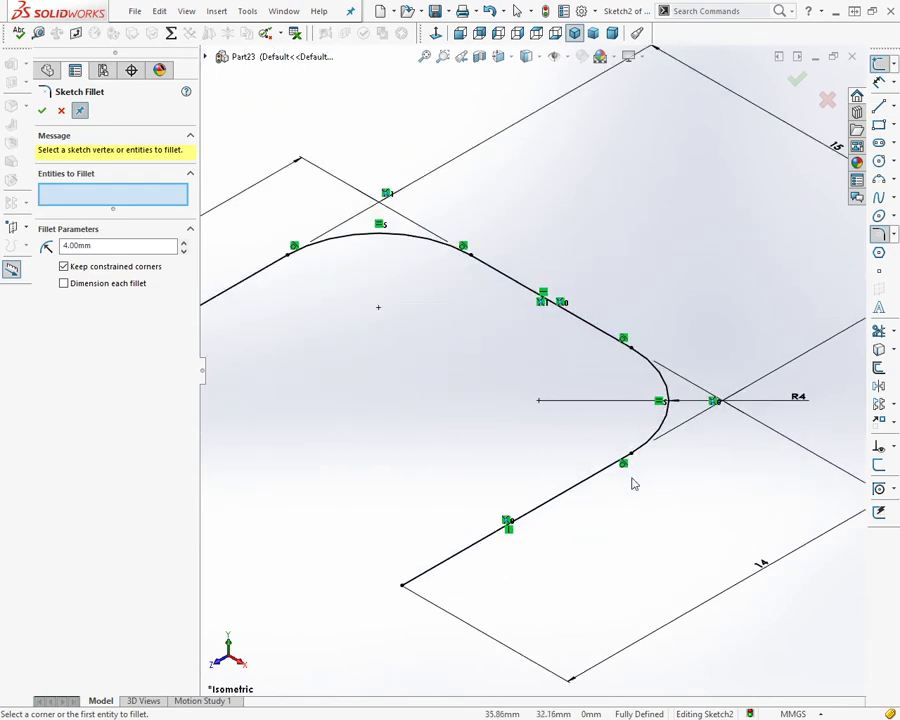
scroll(600, 537, "up", 3)
middle_click_drag(639, 533, 638, 520)
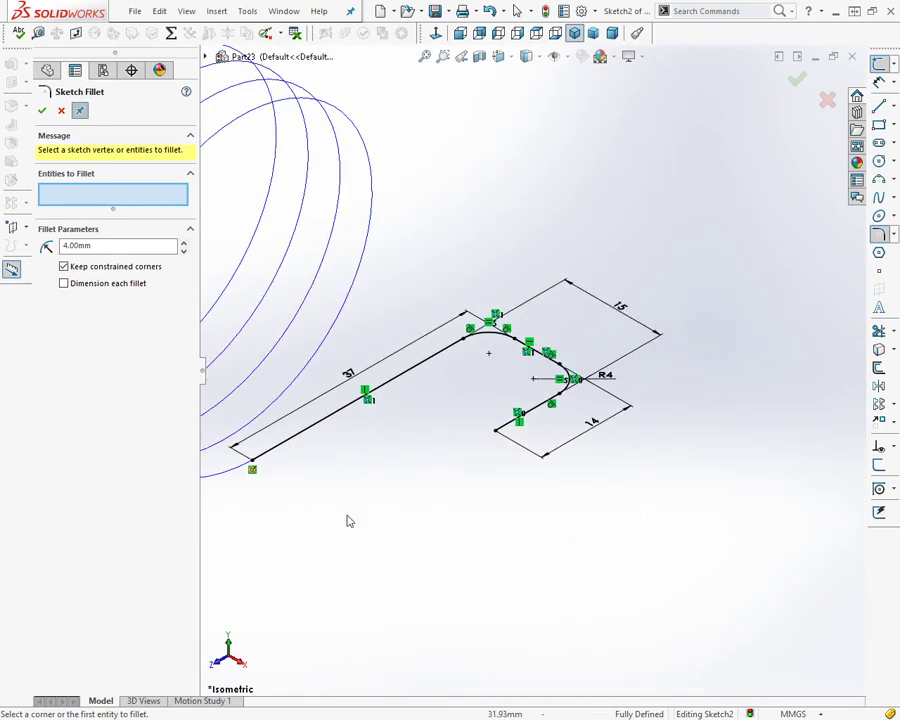
left_click(796, 77)
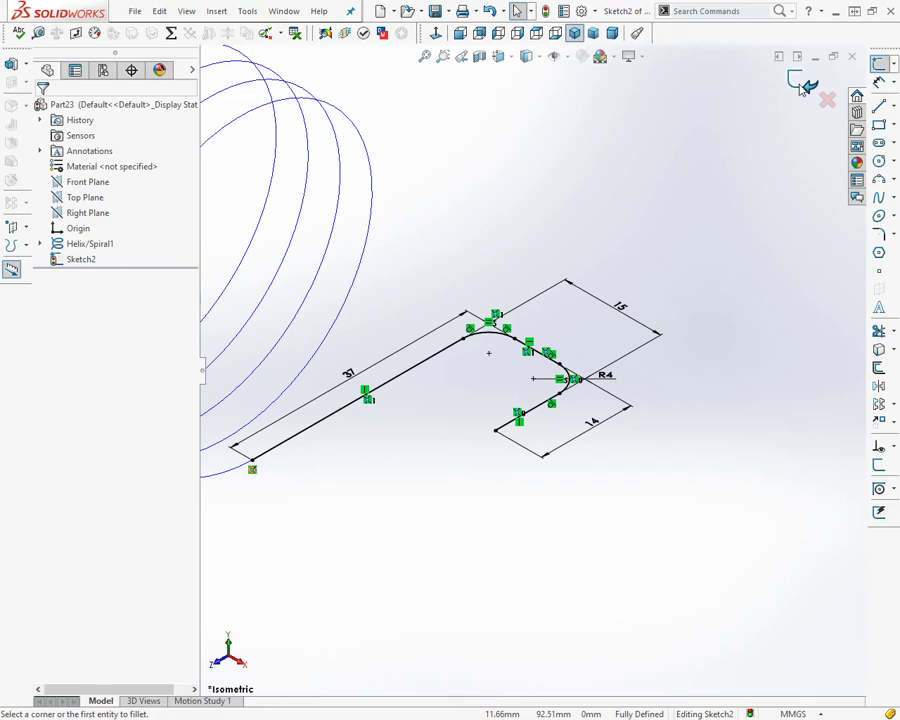
left_click(801, 87)
key("f")
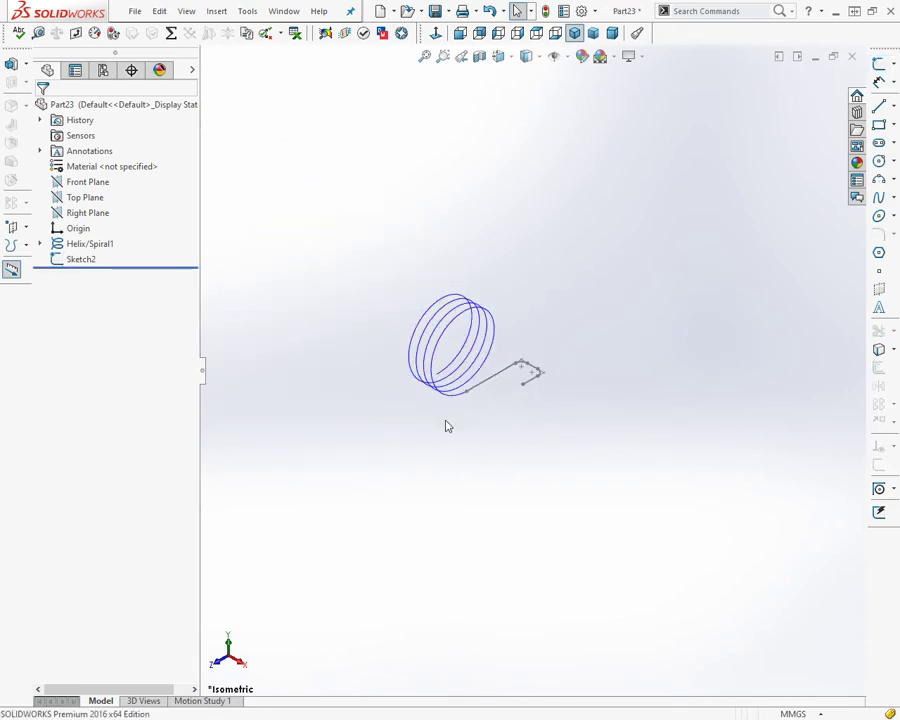
scroll(582, 364, "down", 3)
scroll(600, 380, "up", 3)
scroll(731, 329, "down", 2)
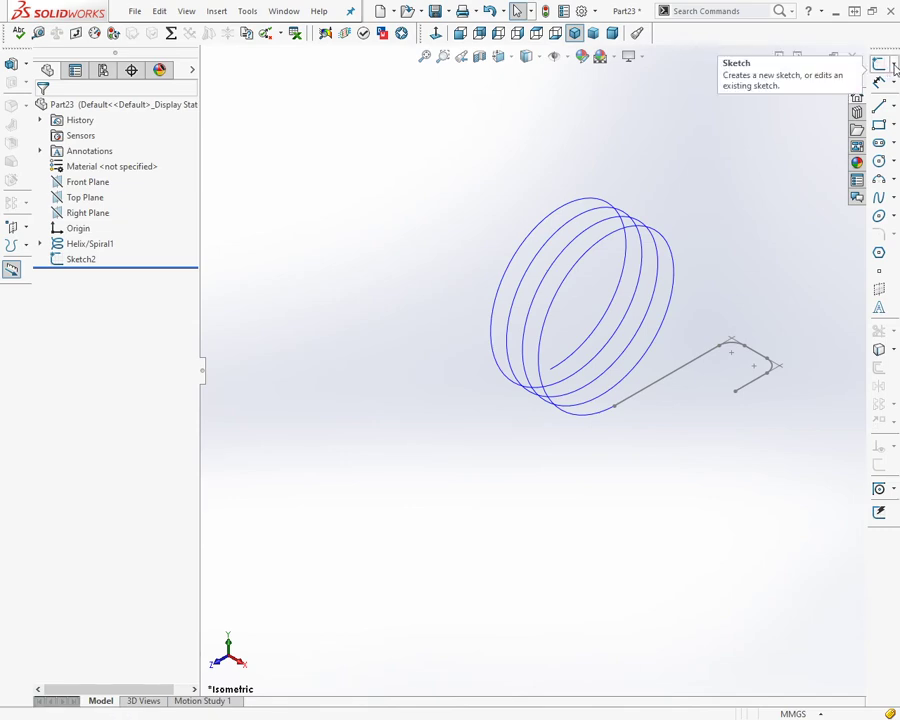
left_click(893, 66)
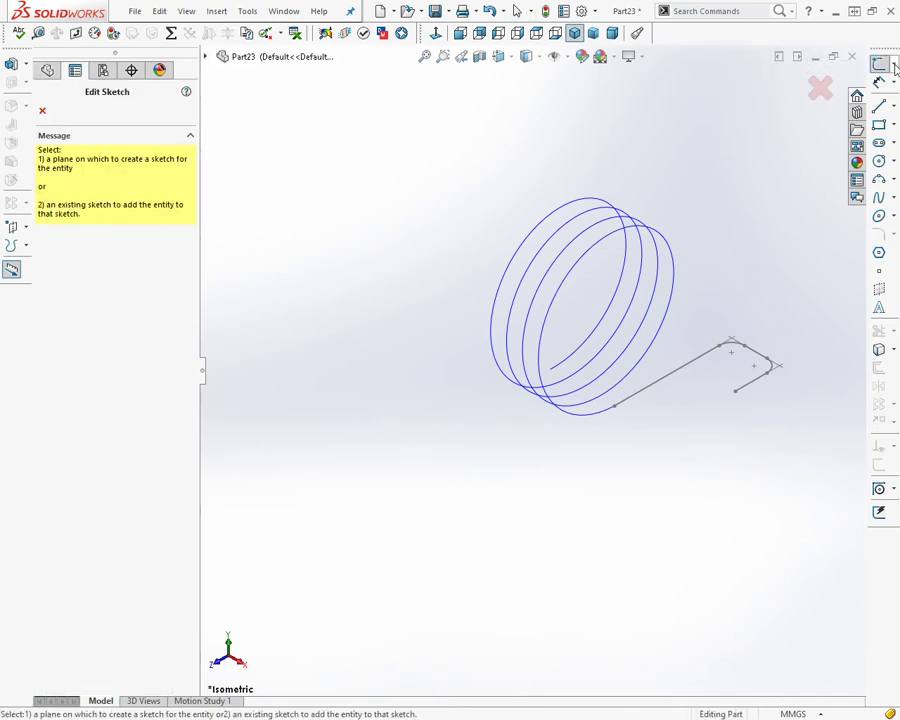
left_click(895, 66)
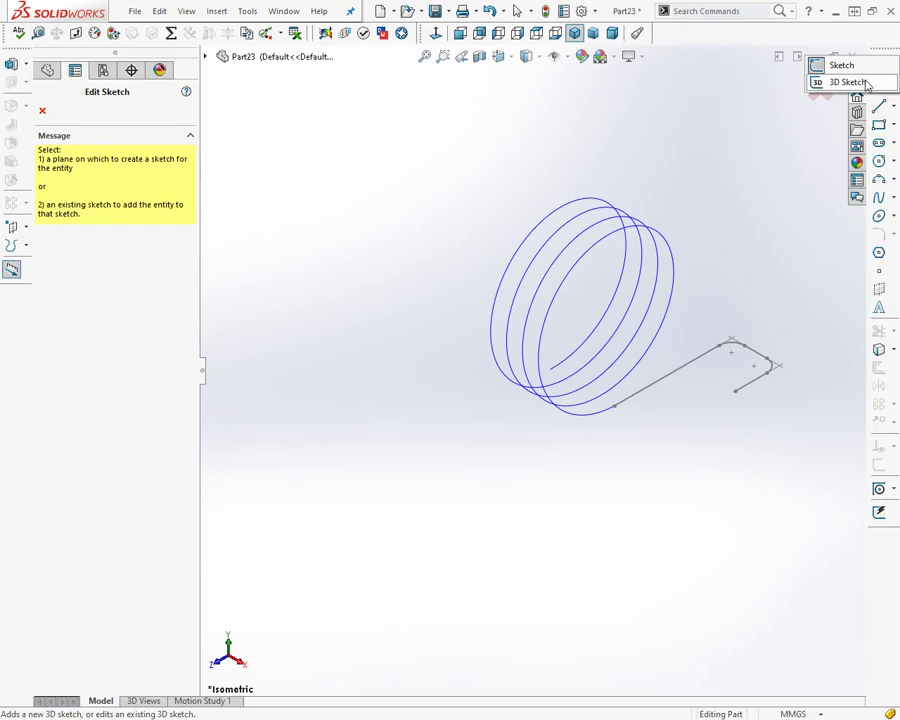
left_click(866, 85)
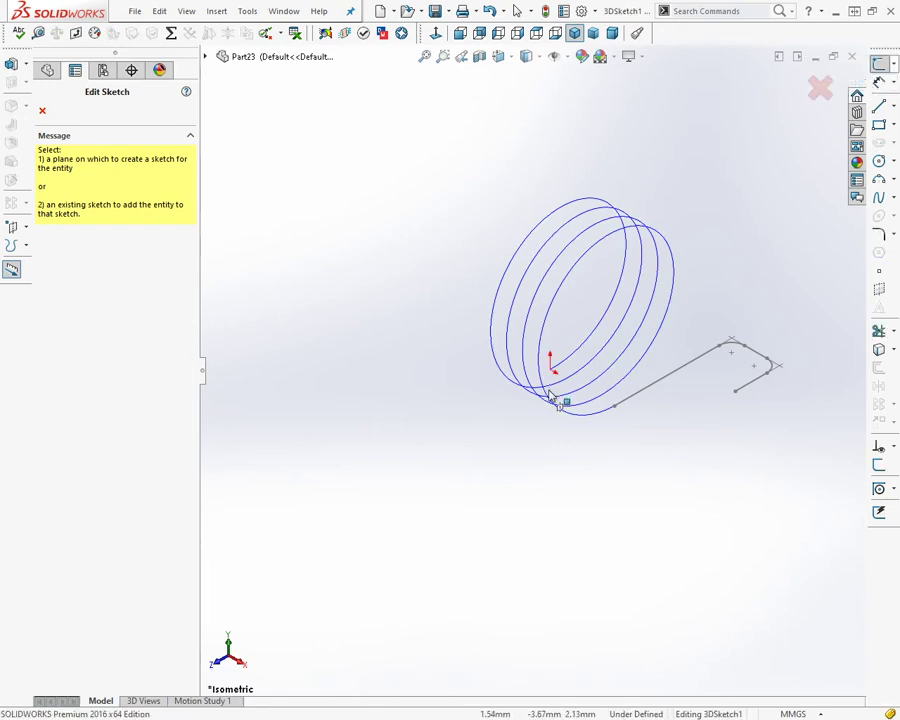
left_click(43, 110)
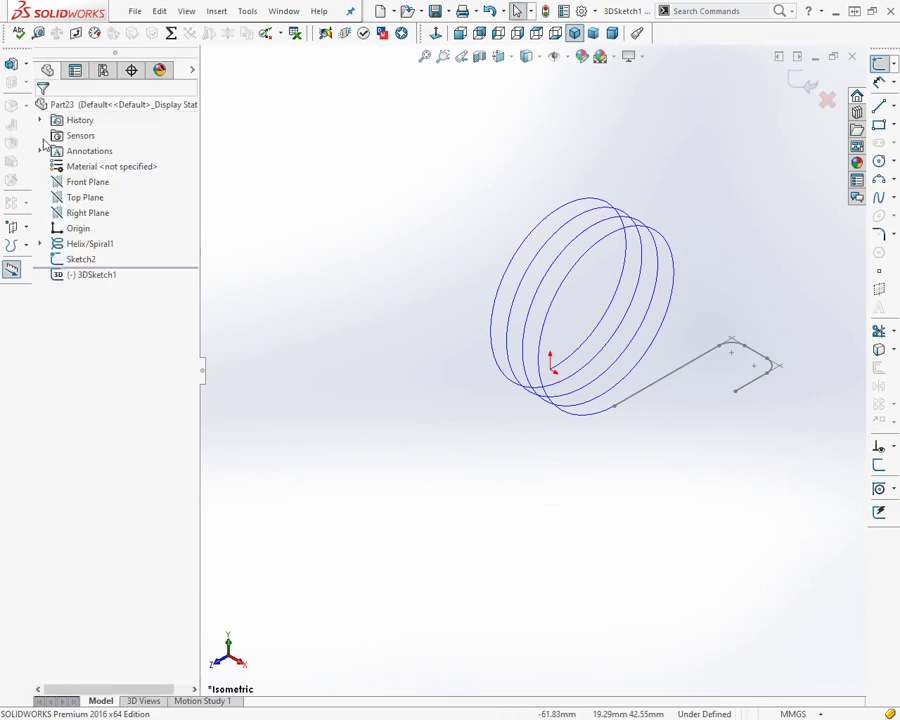
left_click(827, 101)
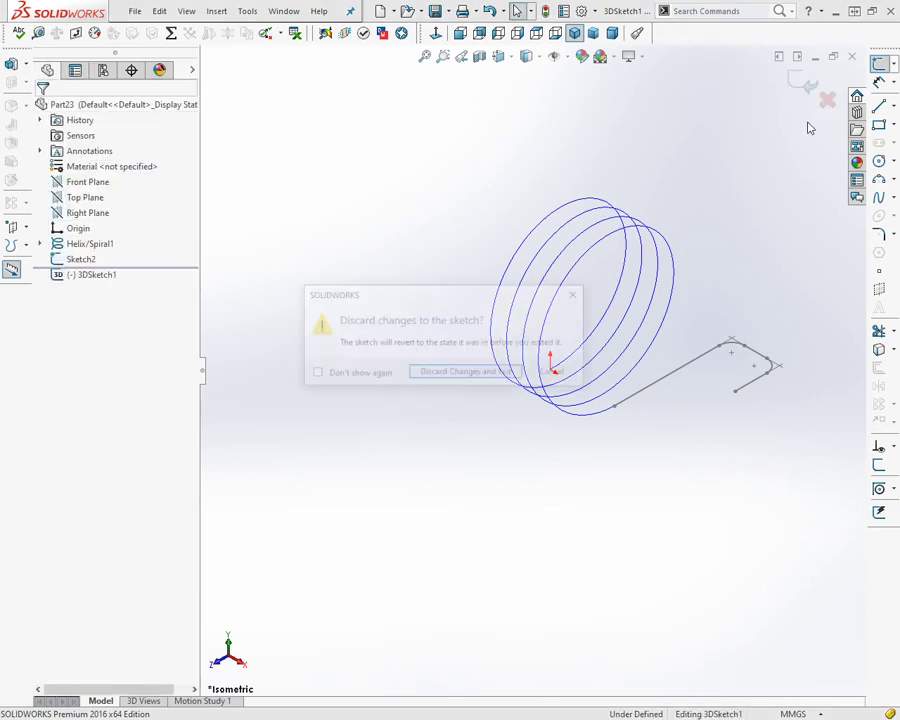
left_click(486, 373)
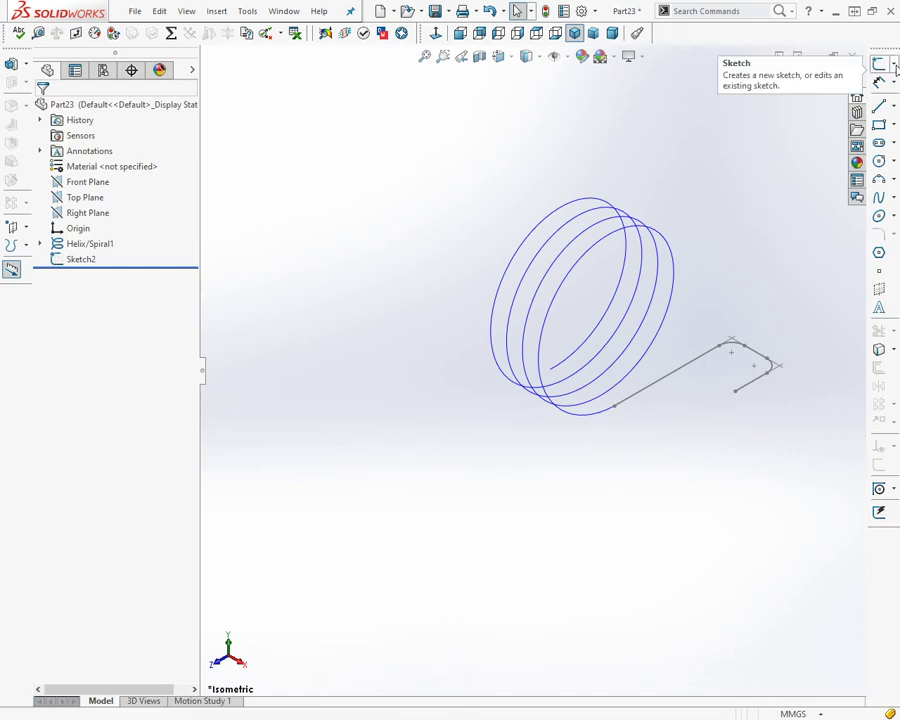
Open a new 3D sketch, 3DSketch2, and pick the Line tool, zooming toward the helix end.
left_click(895, 66)
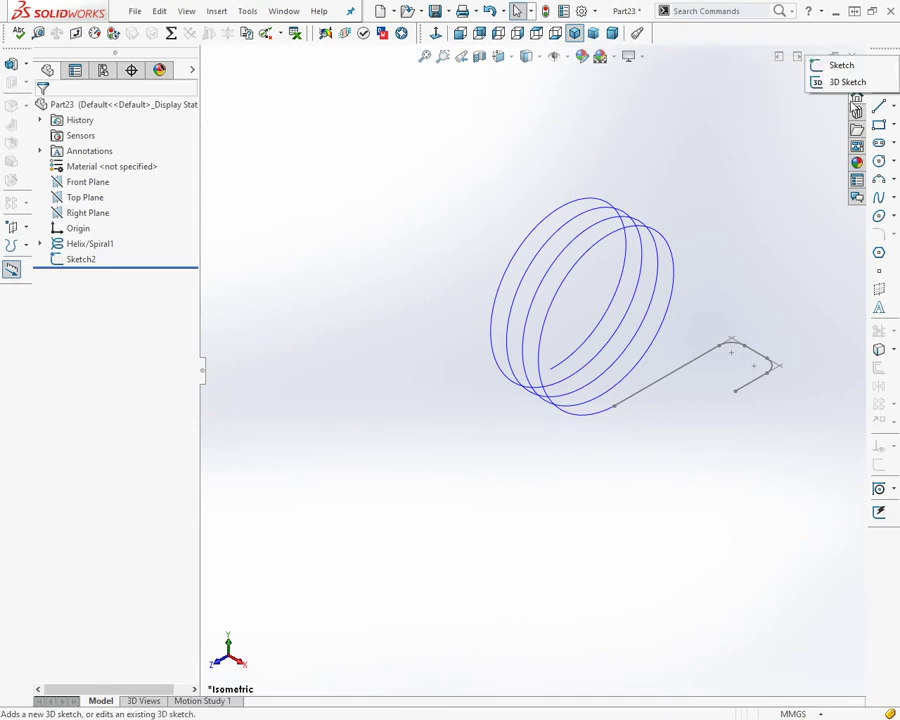
left_click(850, 83)
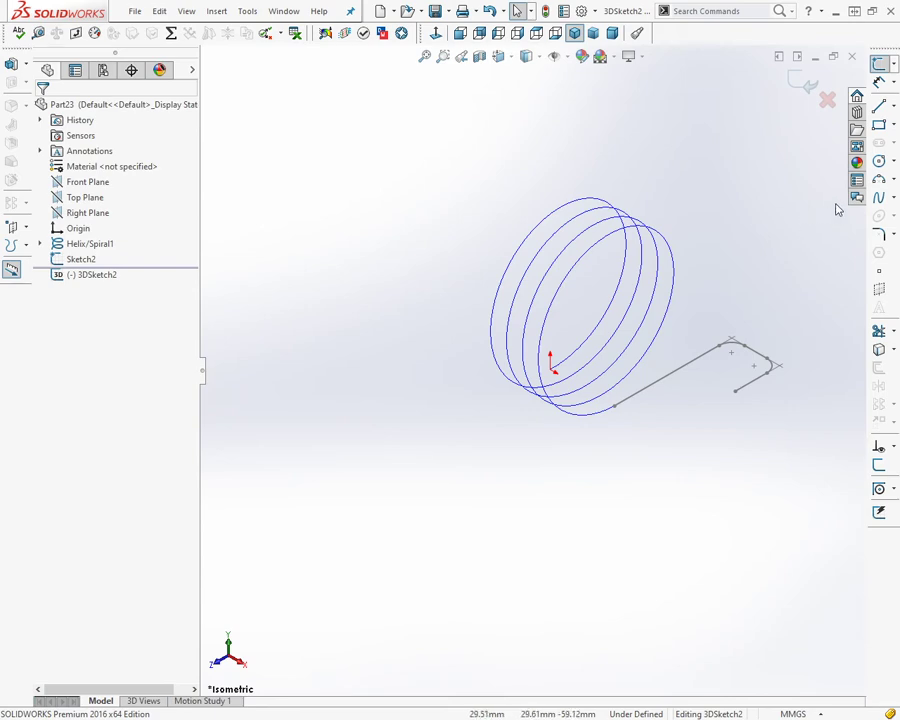
left_click(878, 108)
scroll(532, 390, "down", 5)
scroll(575, 350, "down", 3)
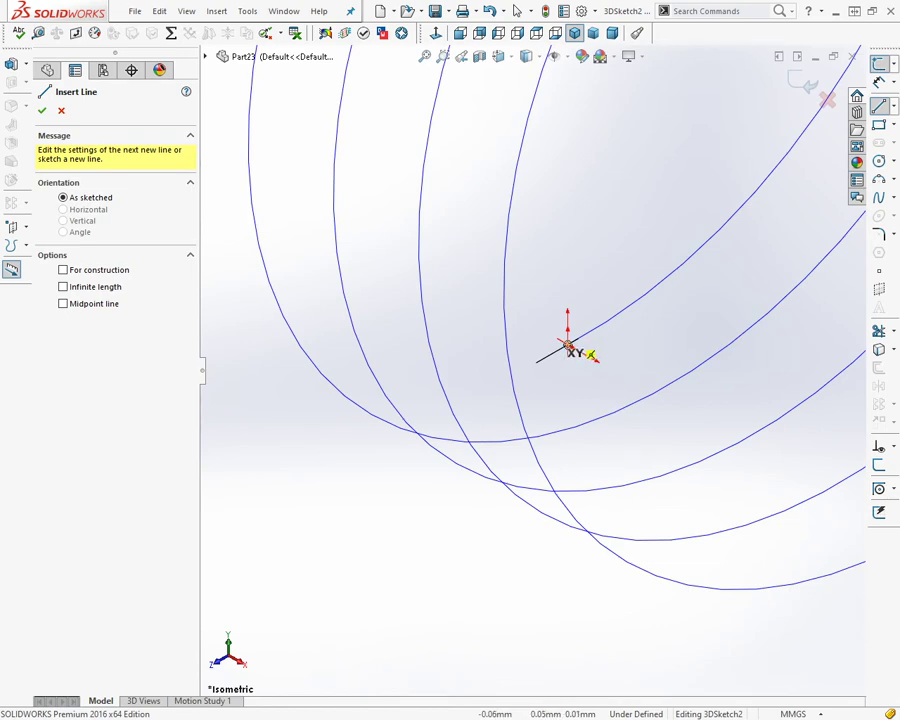
Draw the first leg line from the helix end point along the helix axis in the ZX plane.
left_click(567, 346)
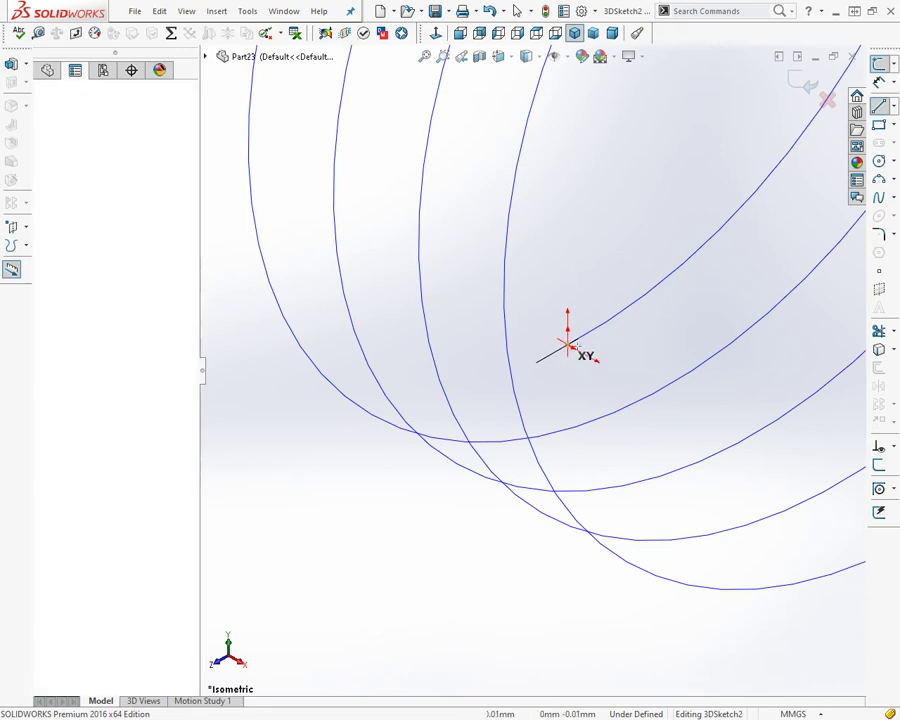
scroll(565, 350, "up", 3)
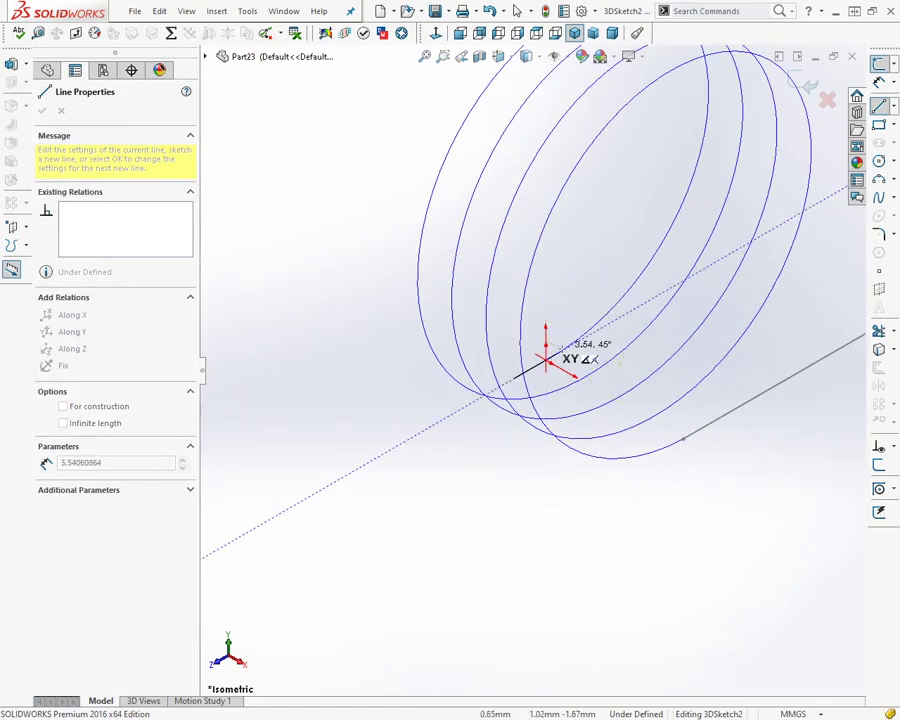
scroll(530, 315, "down", 3)
scroll(510, 318, "down", 2)
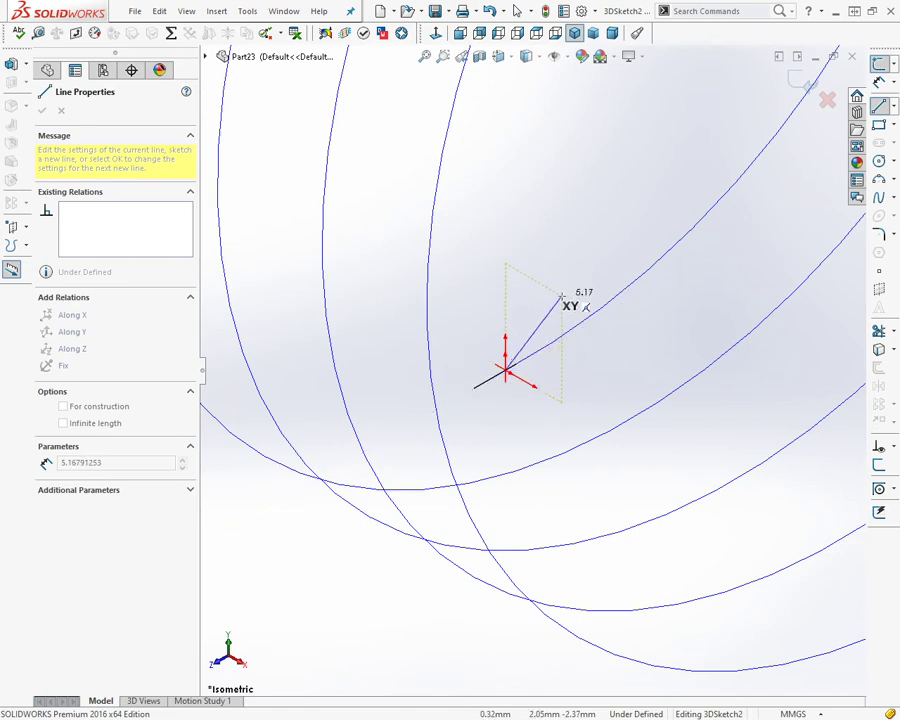
key("Tab")
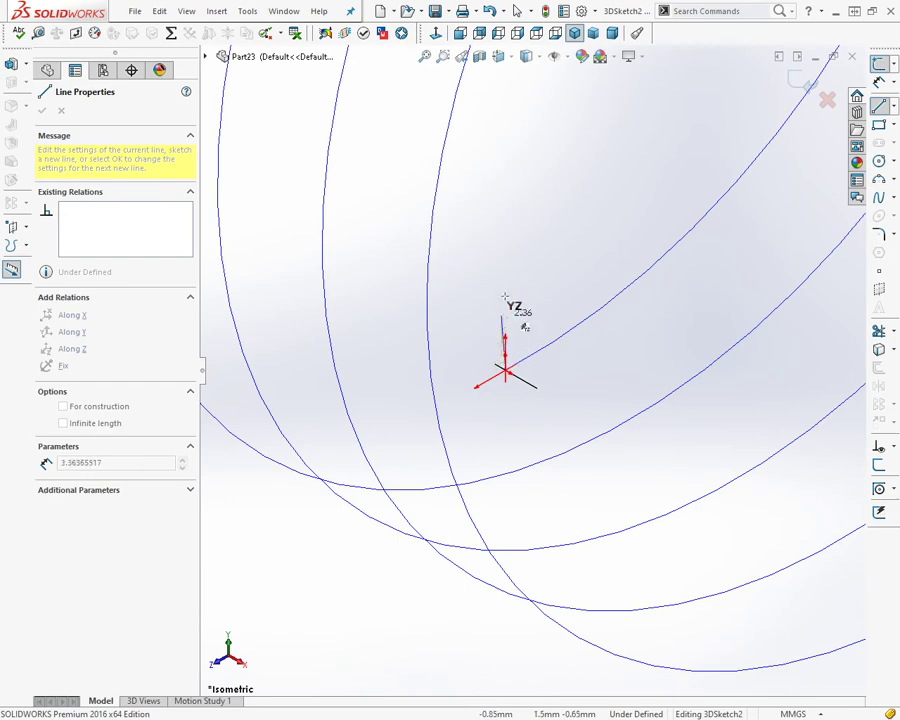
key("Tab")
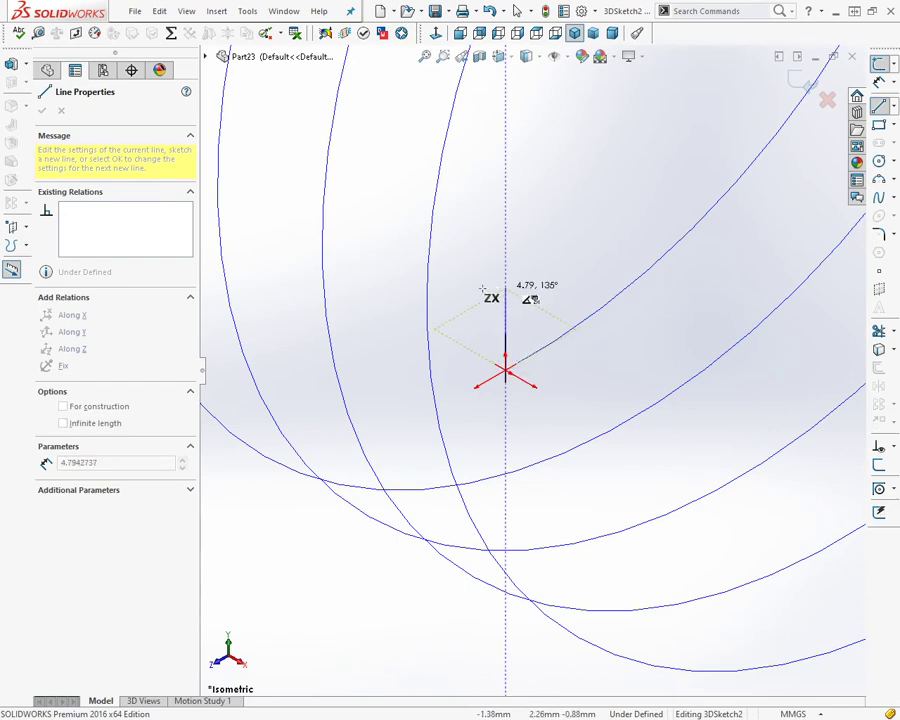
key("Tab")
key("Tab")
key("Tab")
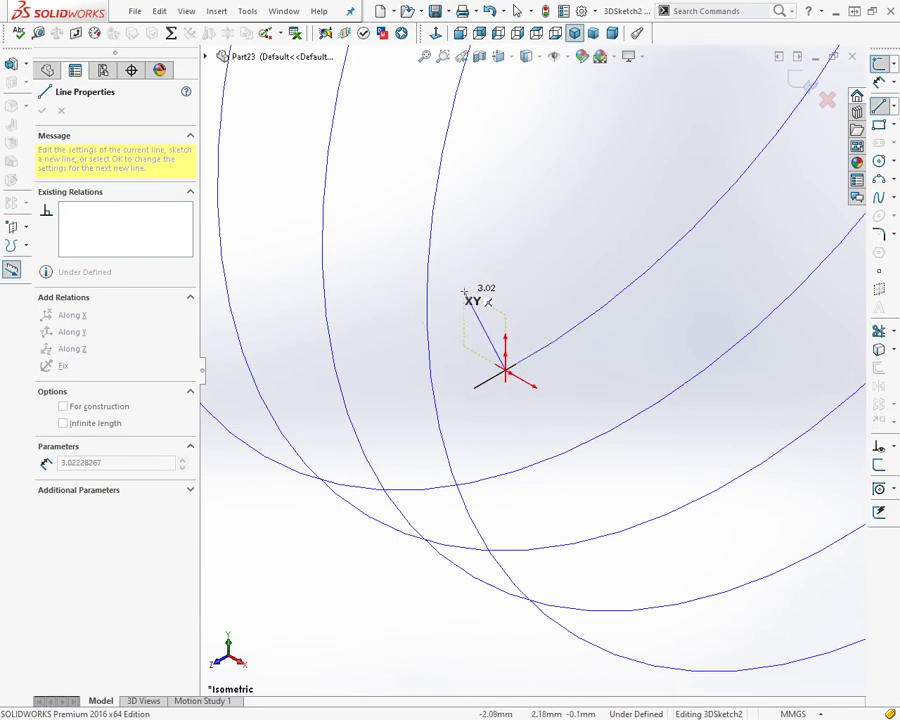
key("Tab")
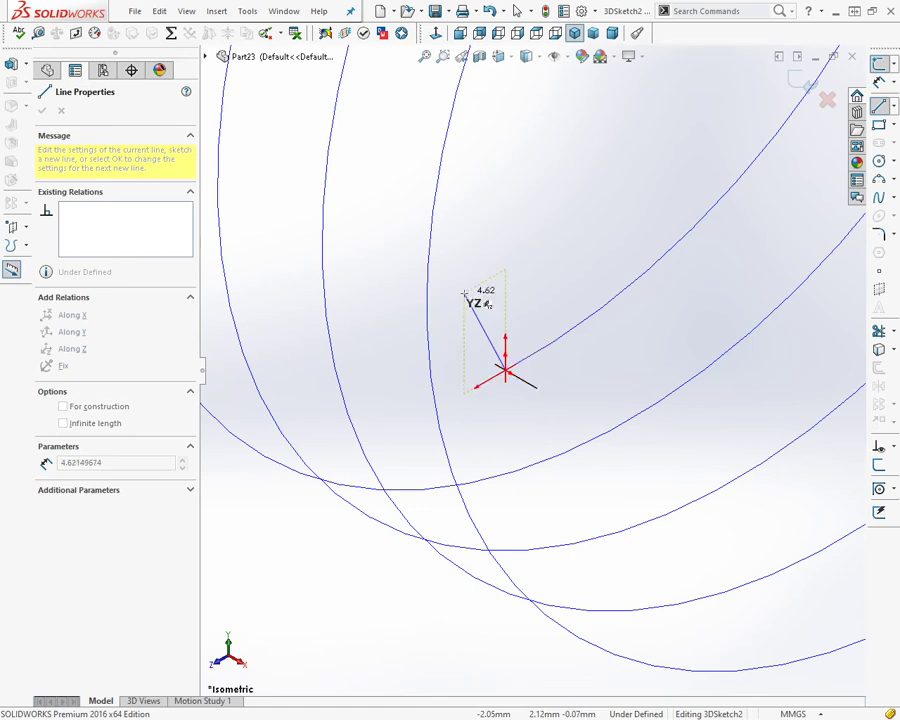
key("Tab")
key("Tab")
key("Tab")
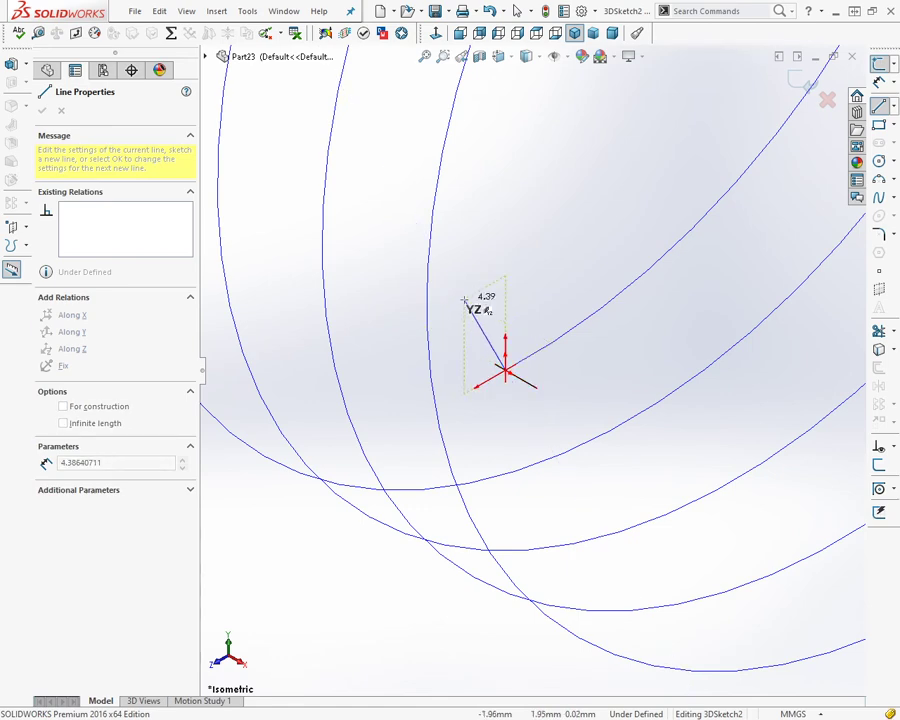
scroll(587, 301, "up", 3)
scroll(466, 306, "up", 2)
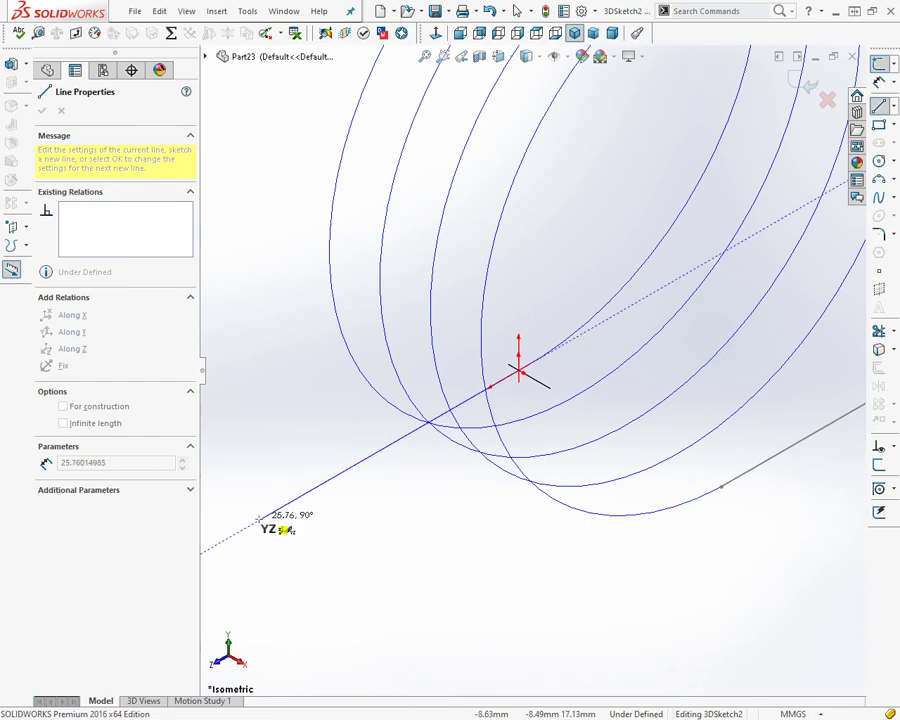
left_click(258, 521)
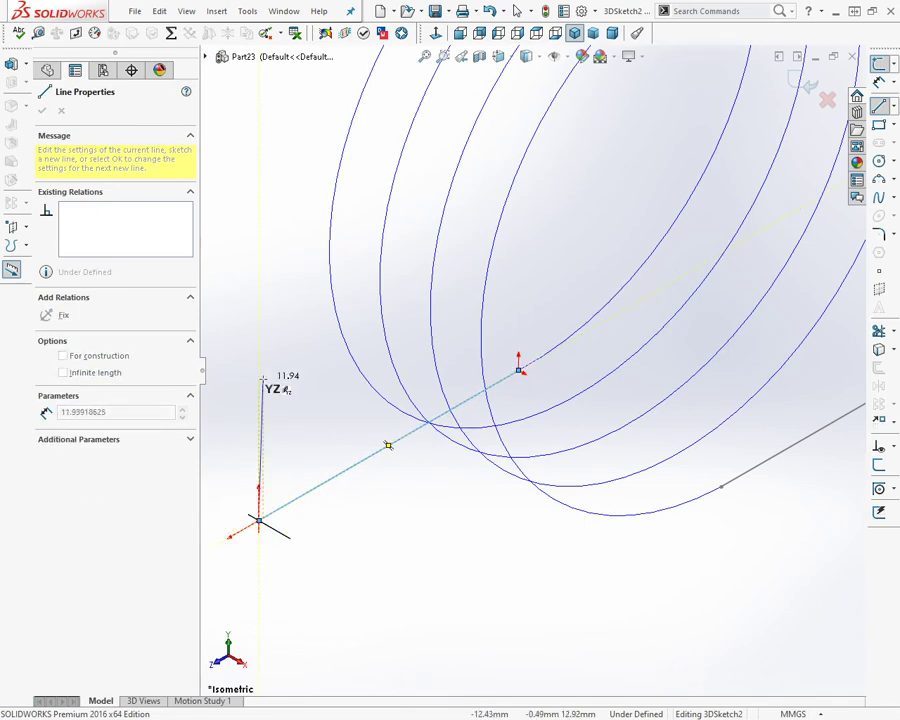
Add the upward vertical, 90-degree and short downward leg segments, then end the line tool.
scroll(259, 287, "up", 3)
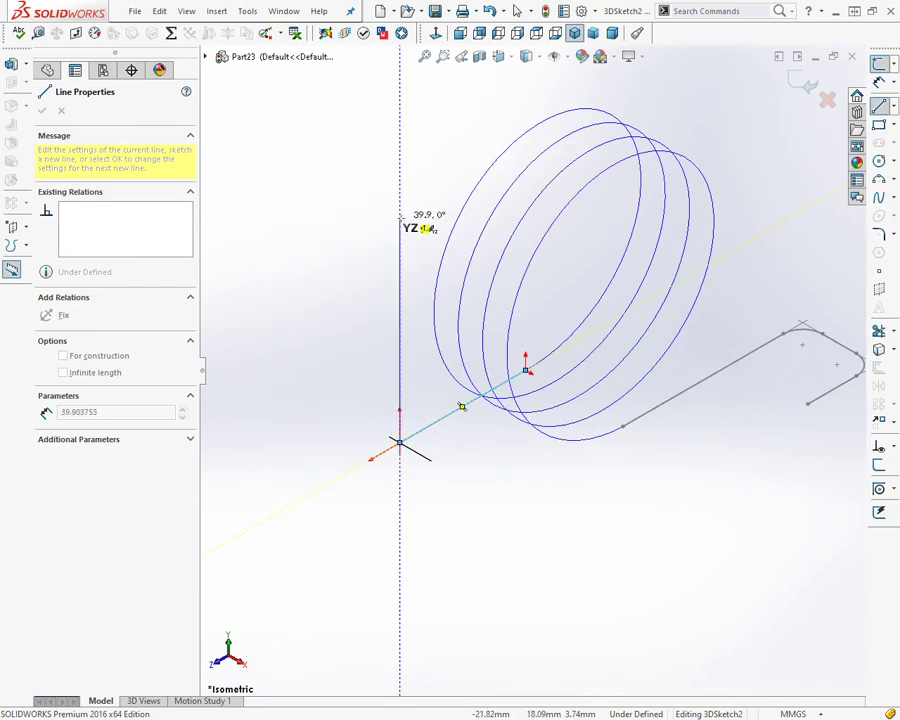
left_click(399, 217)
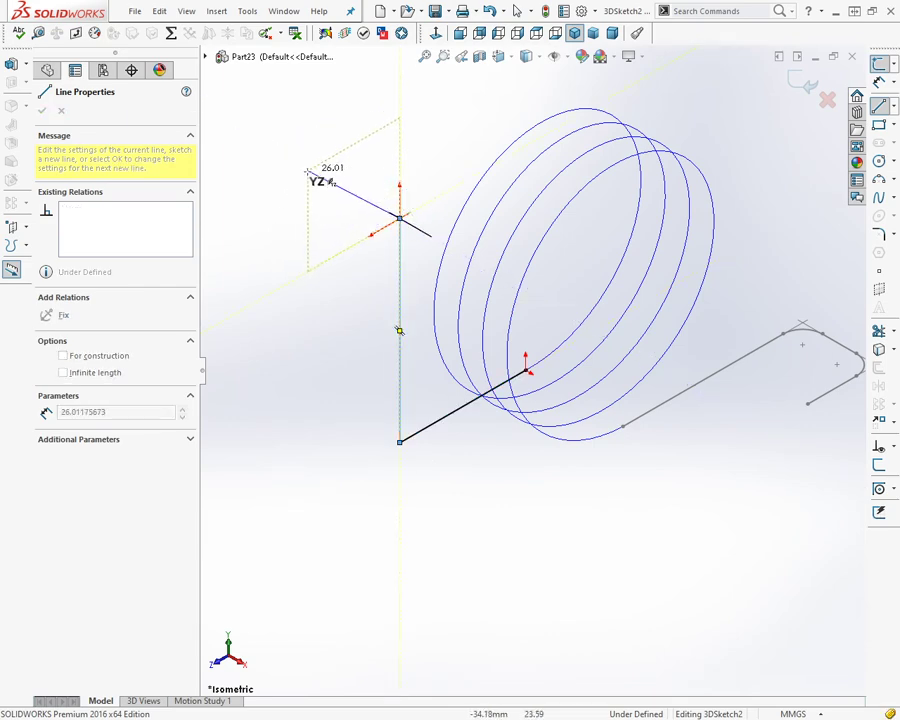
key("Tab")
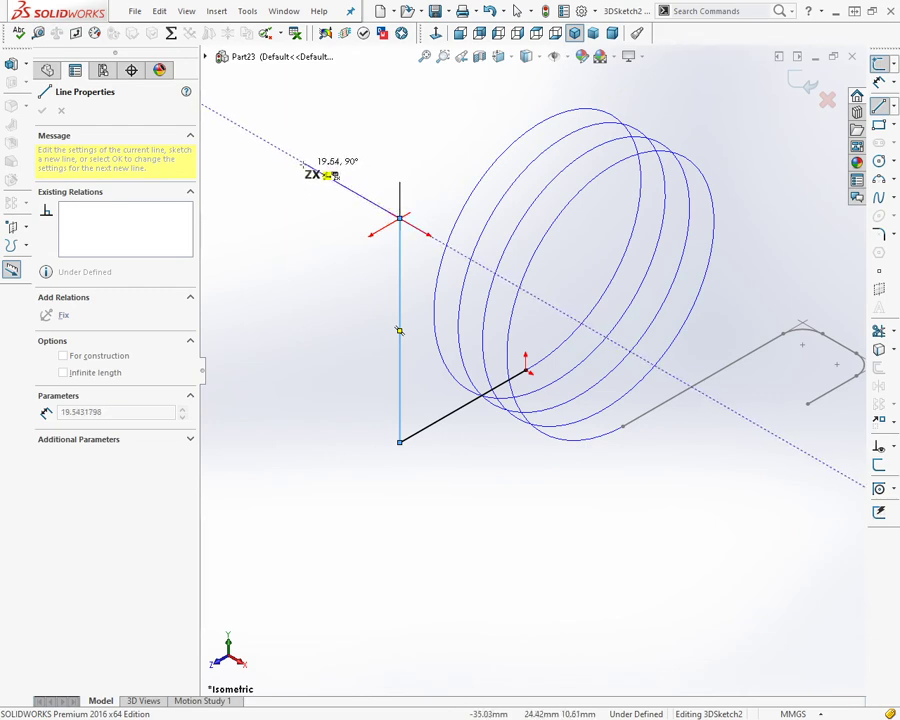
left_click(304, 163)
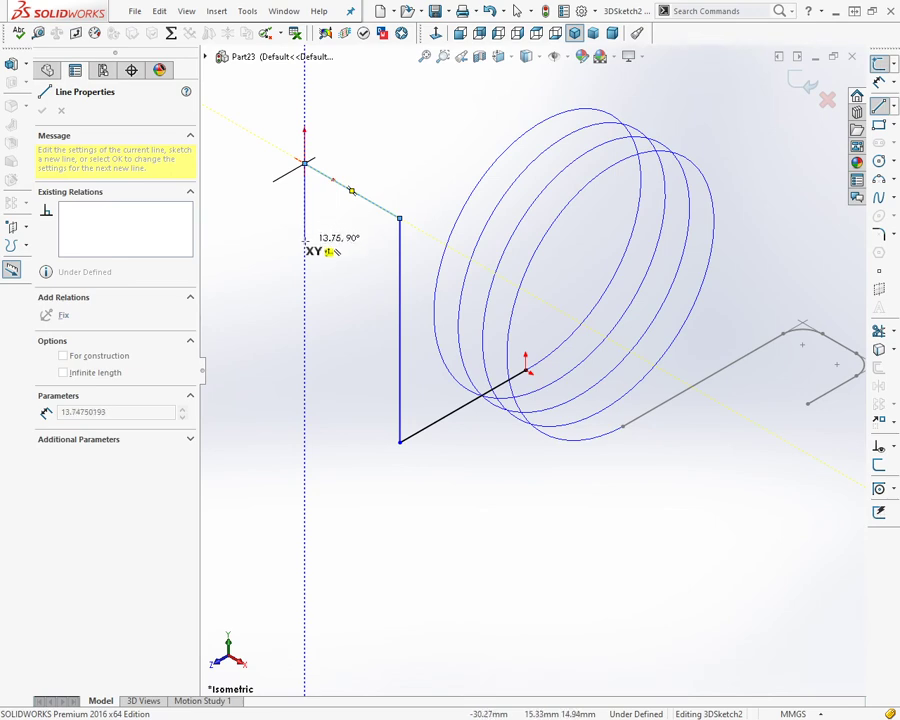
left_click(305, 240)
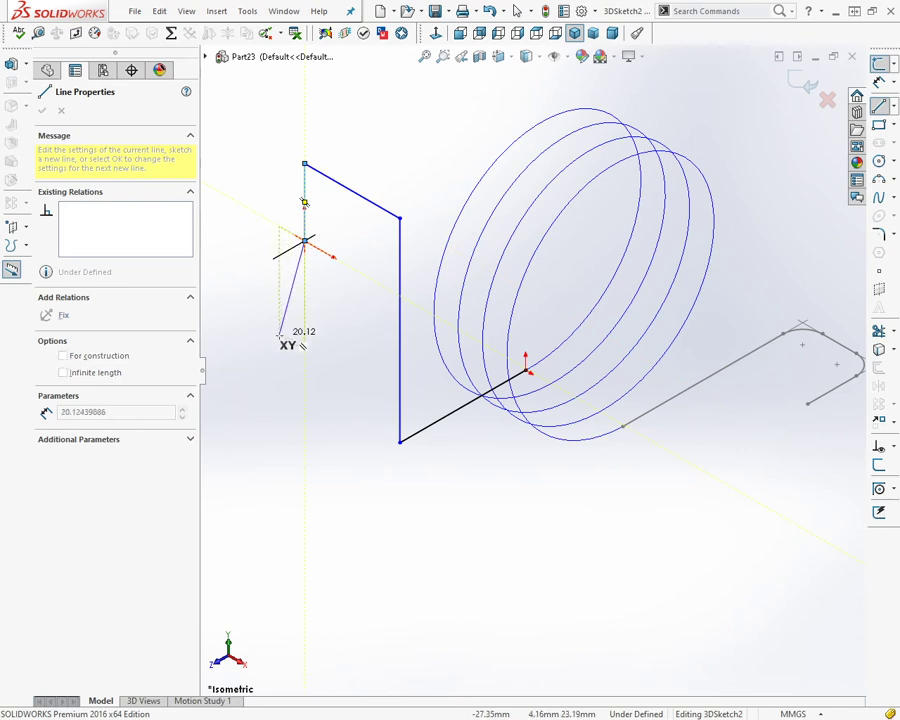
key("Escape")
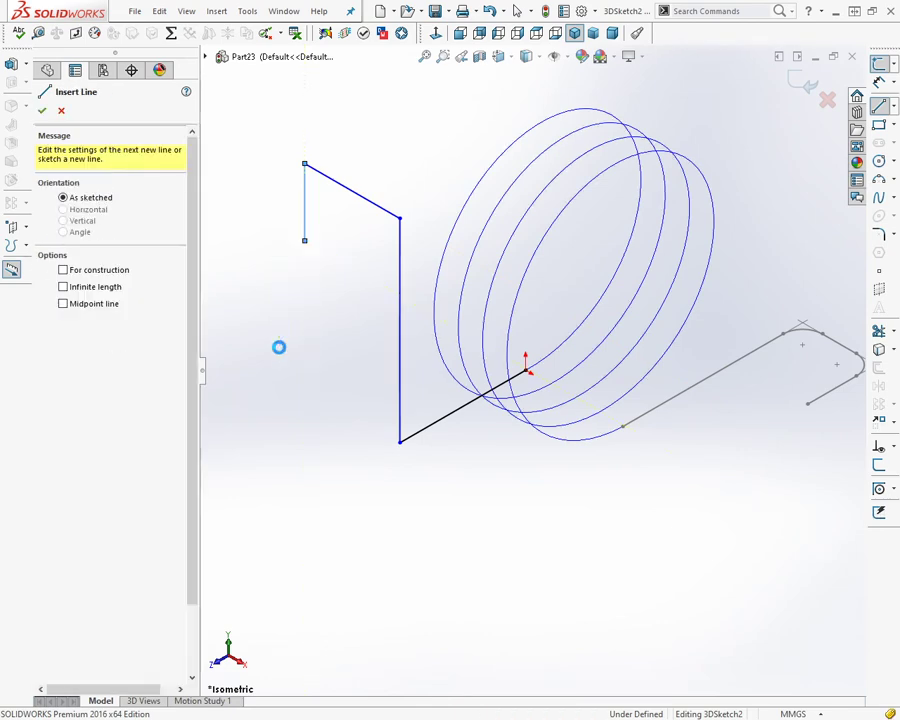
key("Escape")
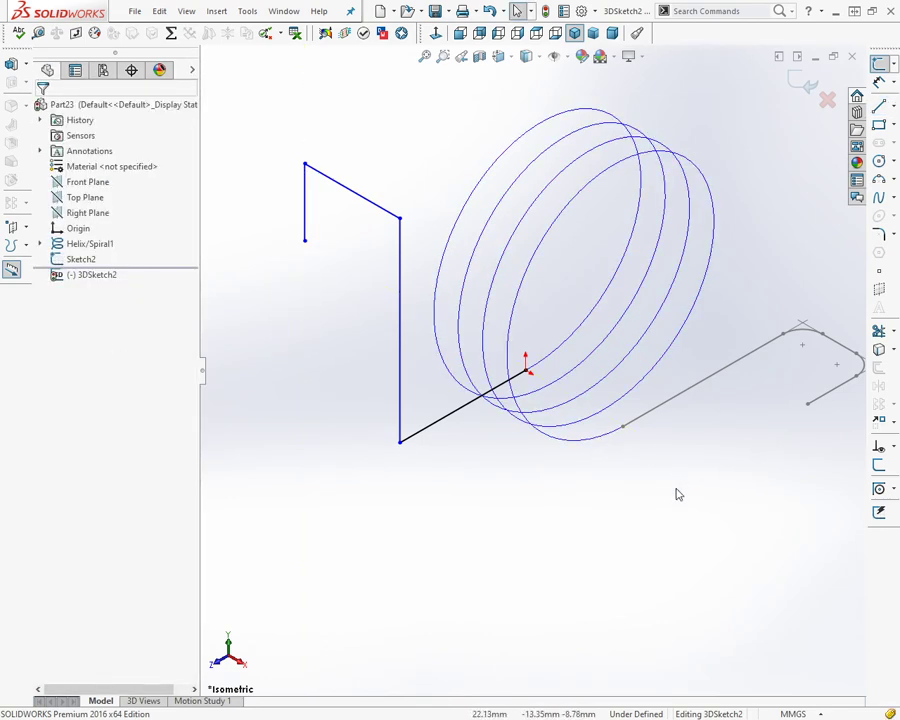
In isometric view, dimension the line leaving the helix at 34 mm and the vertical line at 40 mm.
mouse_move(650, 541)
middle_mouse_down()
mouse_move(662, 512)
mouse_move(632, 504)
mouse_move(590, 456)
mouse_move(642, 447)
mouse_move(689, 404)
mouse_move(629, 430)
mouse_move(609, 536)
mouse_move(559, 541)
mouse_move(661, 428)
mouse_move(717, 448)
mouse_move(581, 542)
mouse_move(606, 592)
mouse_move(647, 565)
mouse_move(667, 444)
mouse_move(763, 426)
mouse_move(719, 463)
mouse_move(675, 548)
mouse_move(641, 569)
mouse_move(679, 573)
middle_mouse_up()
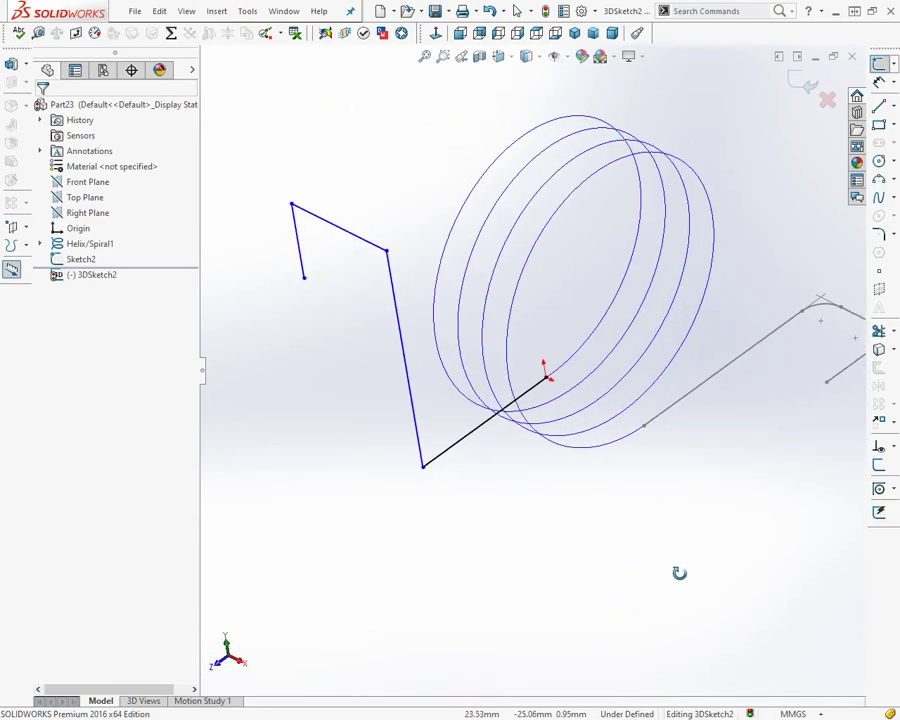
left_click(583, 33)
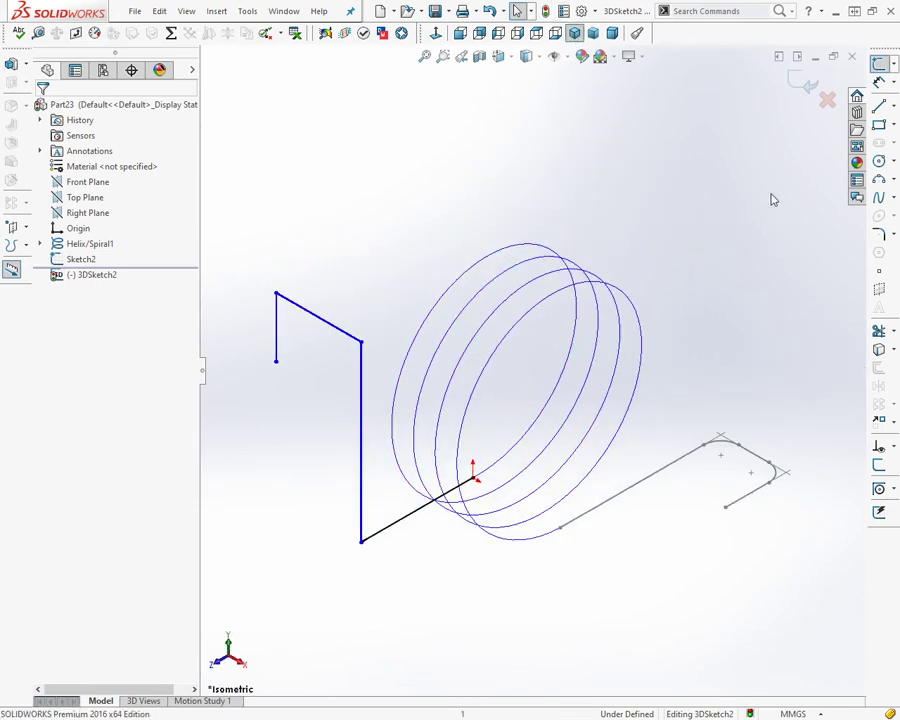
left_click(879, 82)
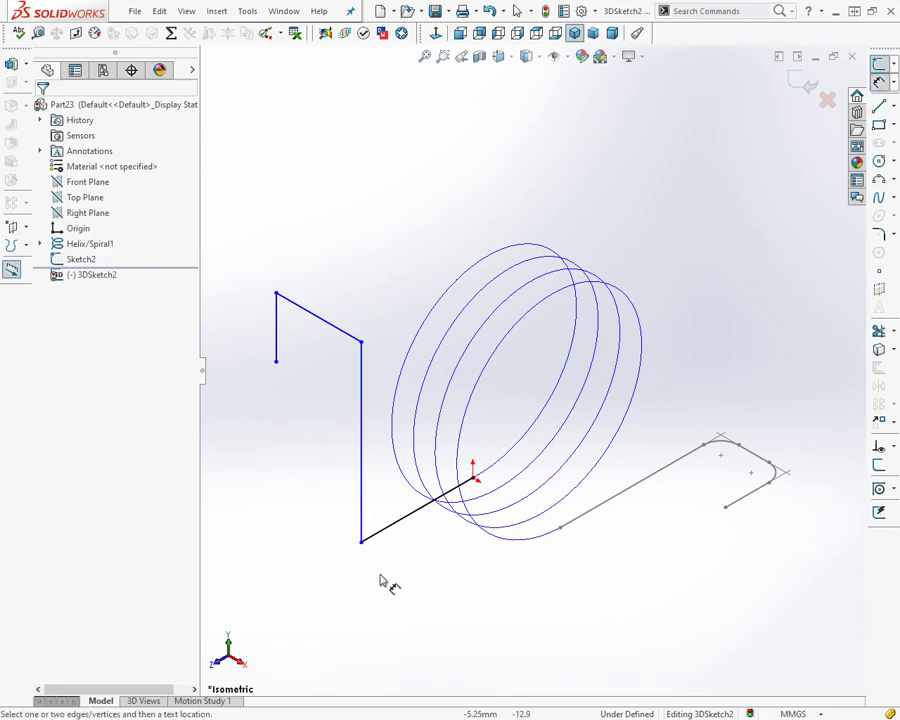
left_click(412, 525)
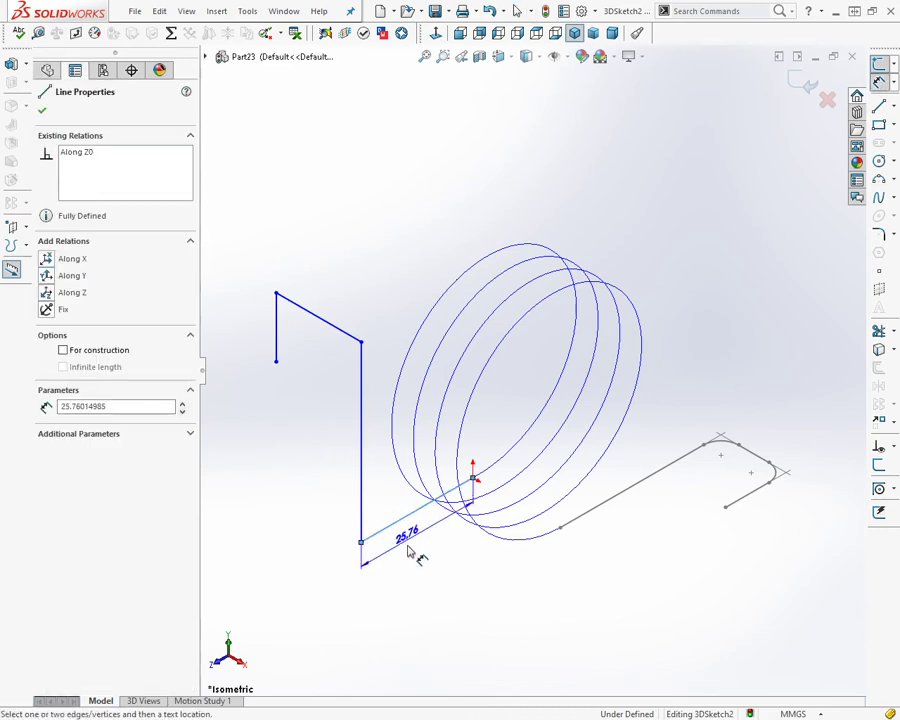
left_click(414, 572)
type("34")
key("Return")
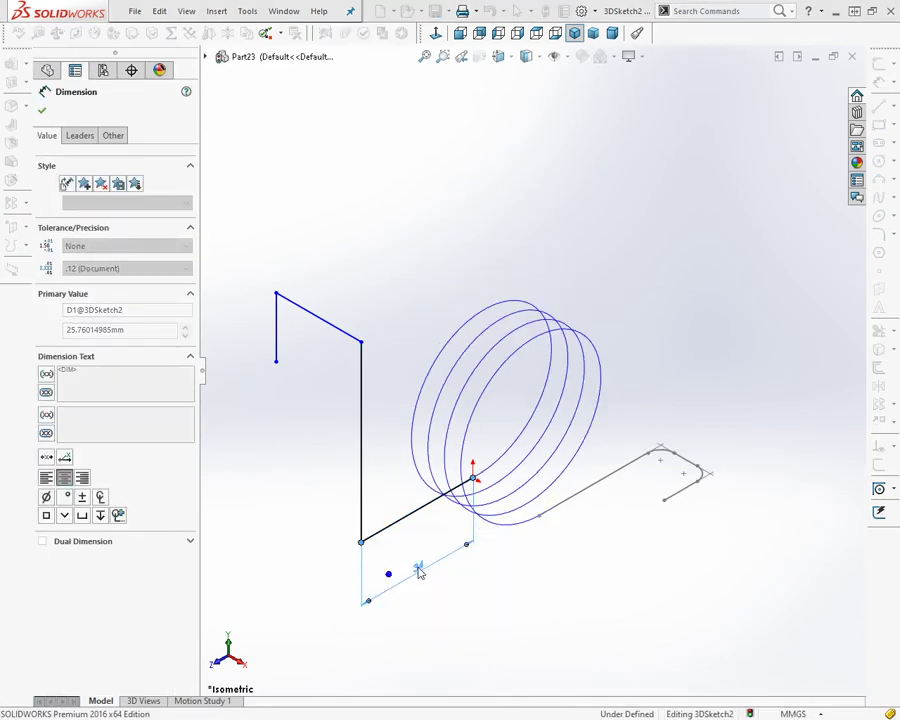
left_click(362, 466)
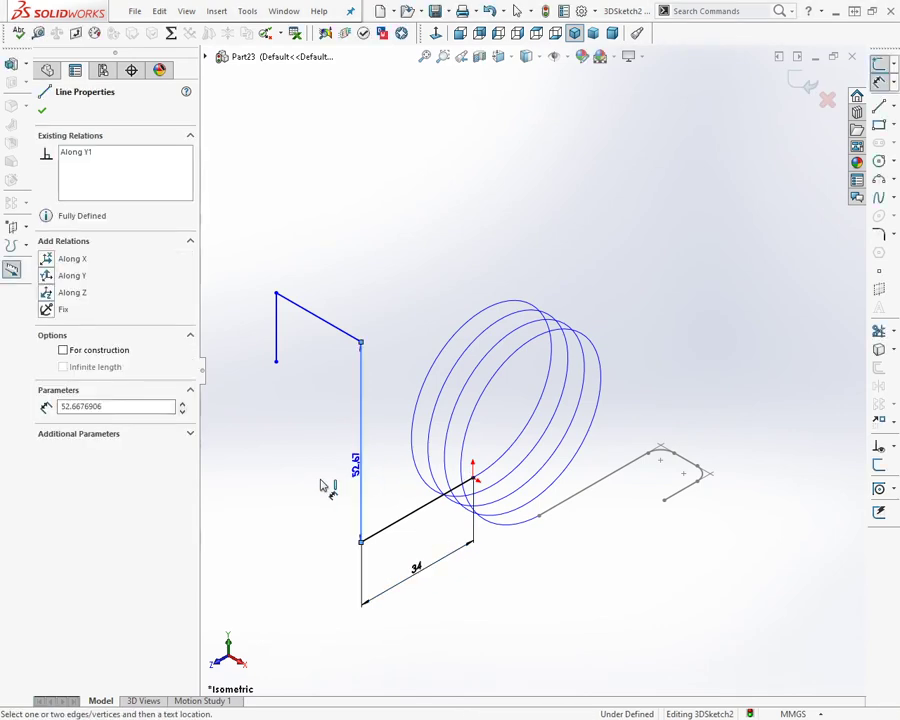
left_click(312, 487)
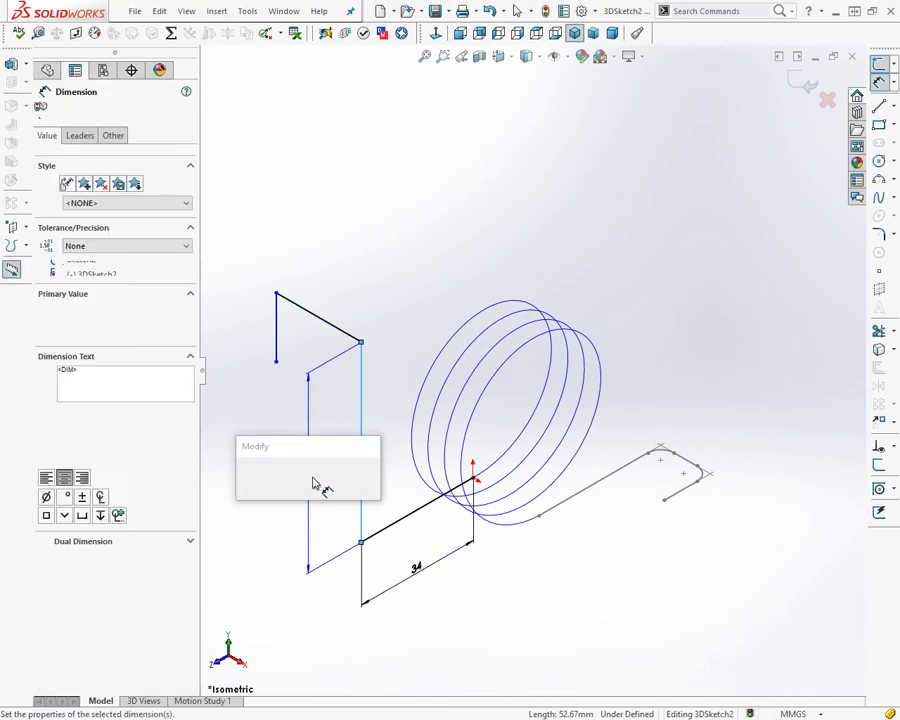
type("40")
key("Return")
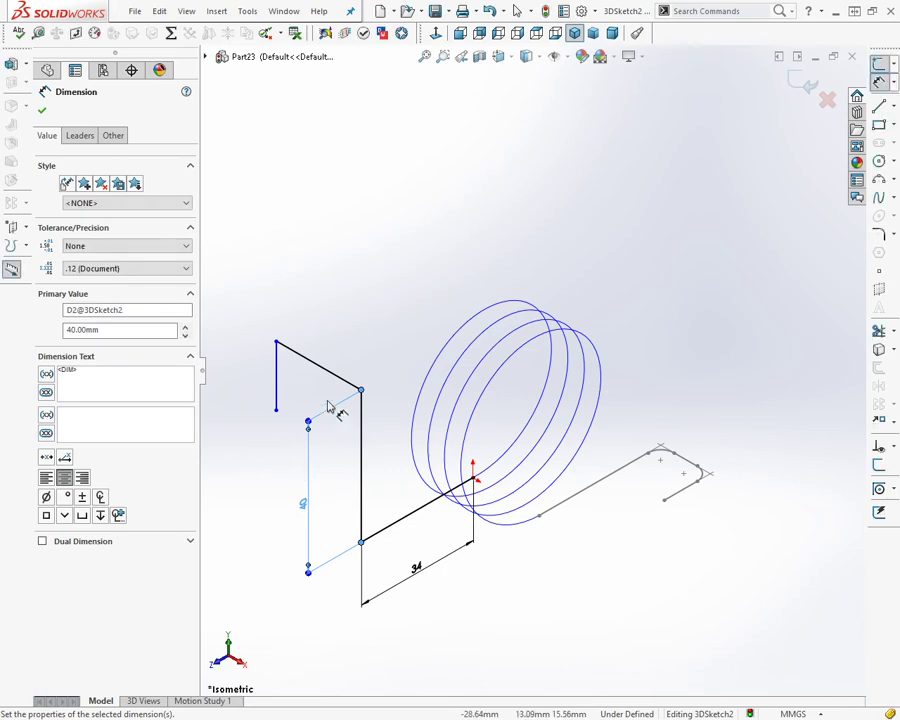
Dimension the slanted top line at 15 mm and the short end line at 14 mm.
left_click(345, 381)
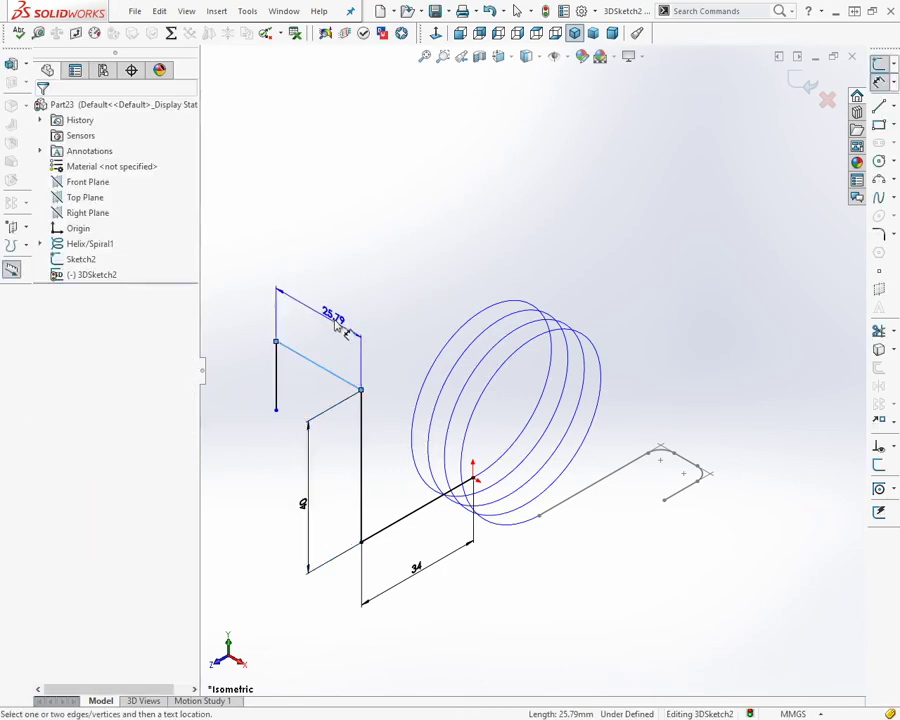
left_click(335, 320)
type("15")
key("Return")
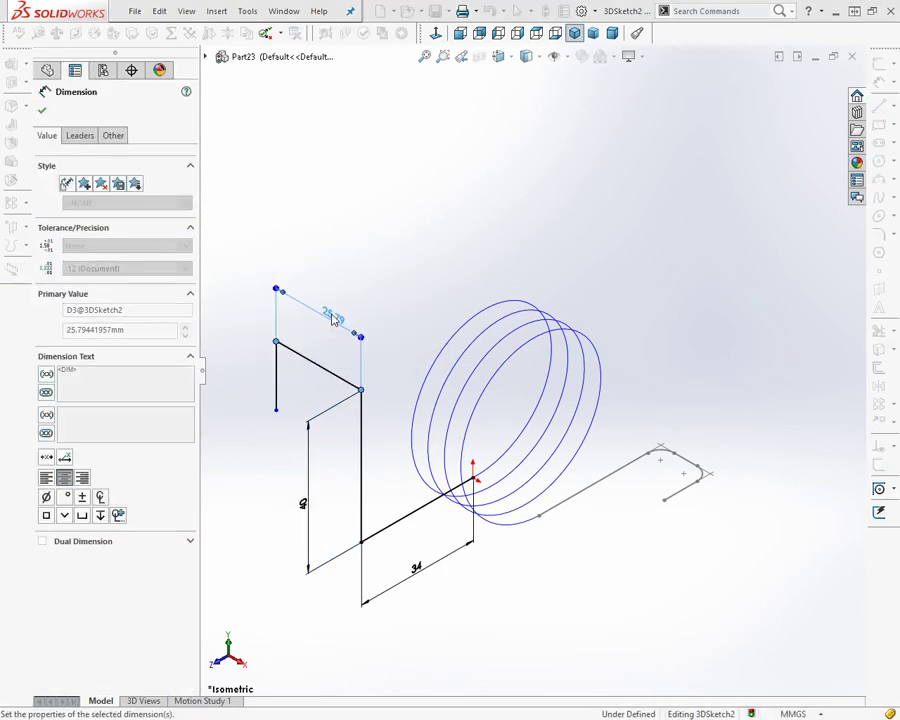
left_click(313, 392)
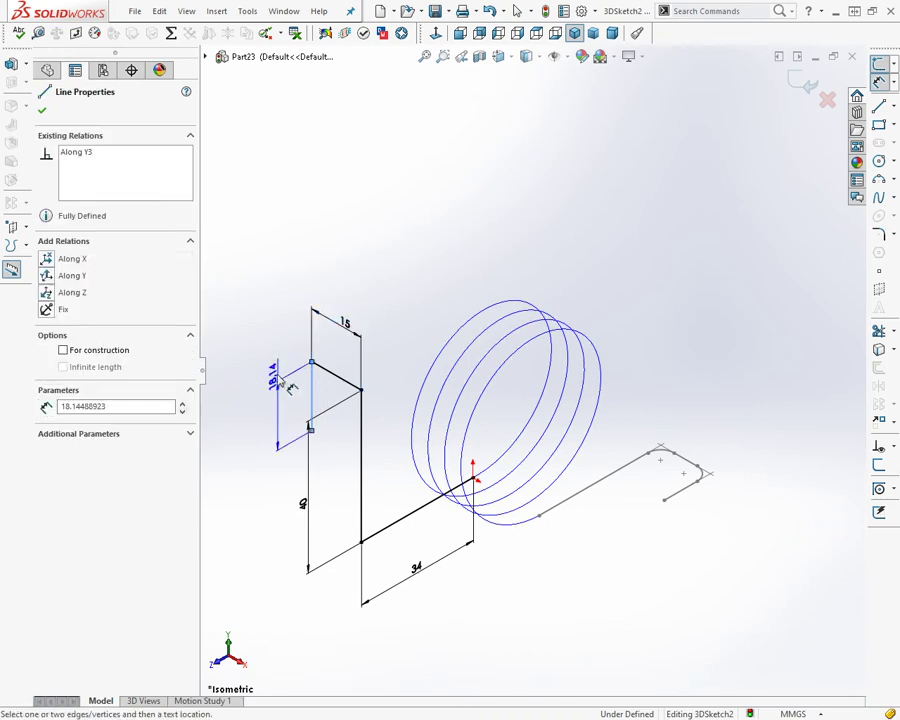
left_click(245, 435)
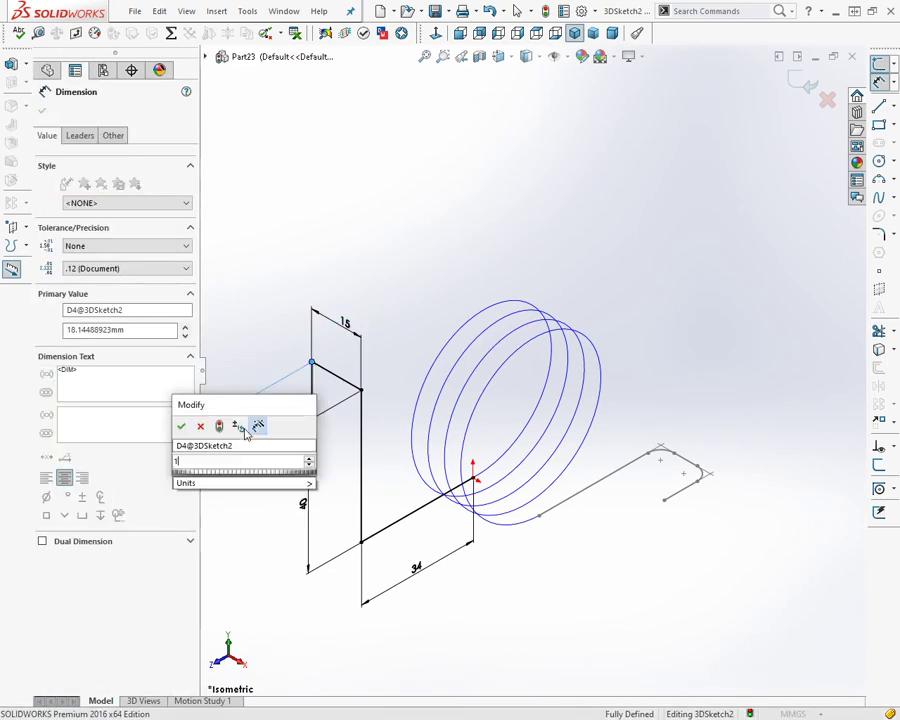
type("14")
key("Return")
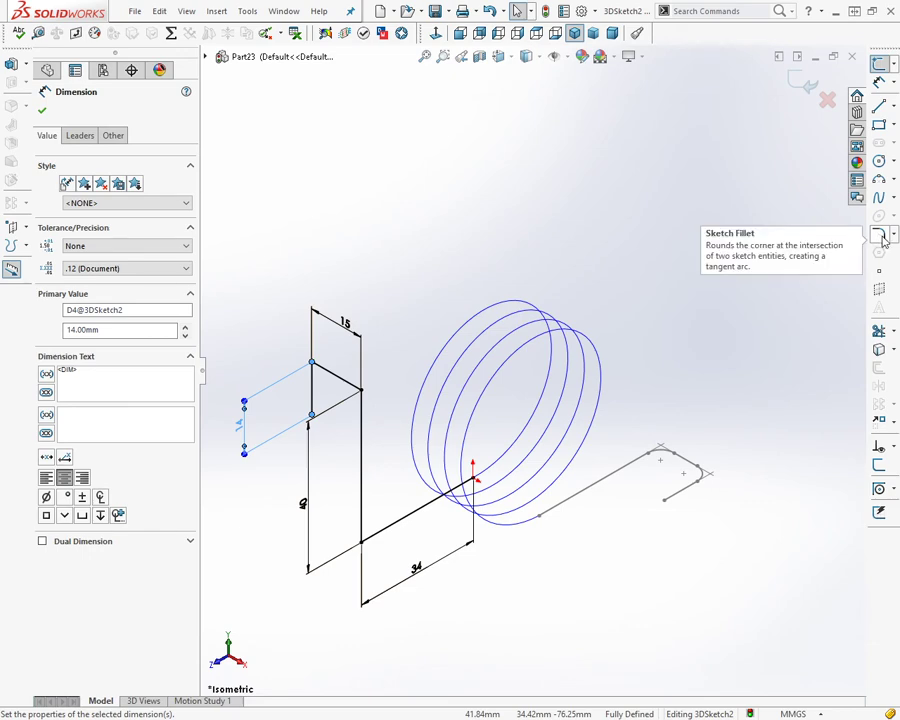
left_click(880, 236)
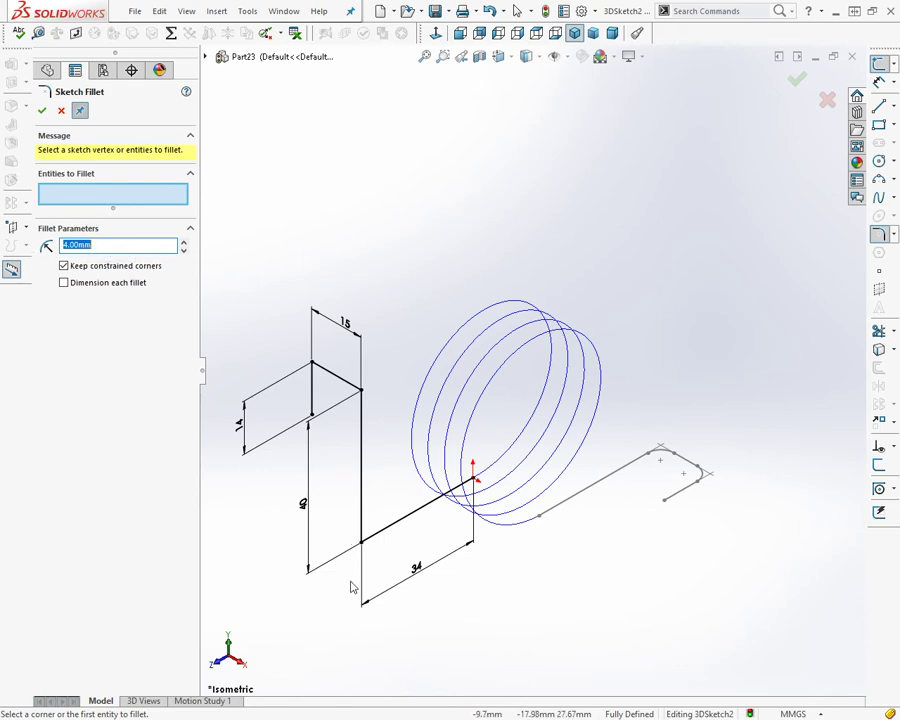
Fillet the bottom, middle and top bends at 4 mm, then close the fillet tool.
left_click(363, 535)
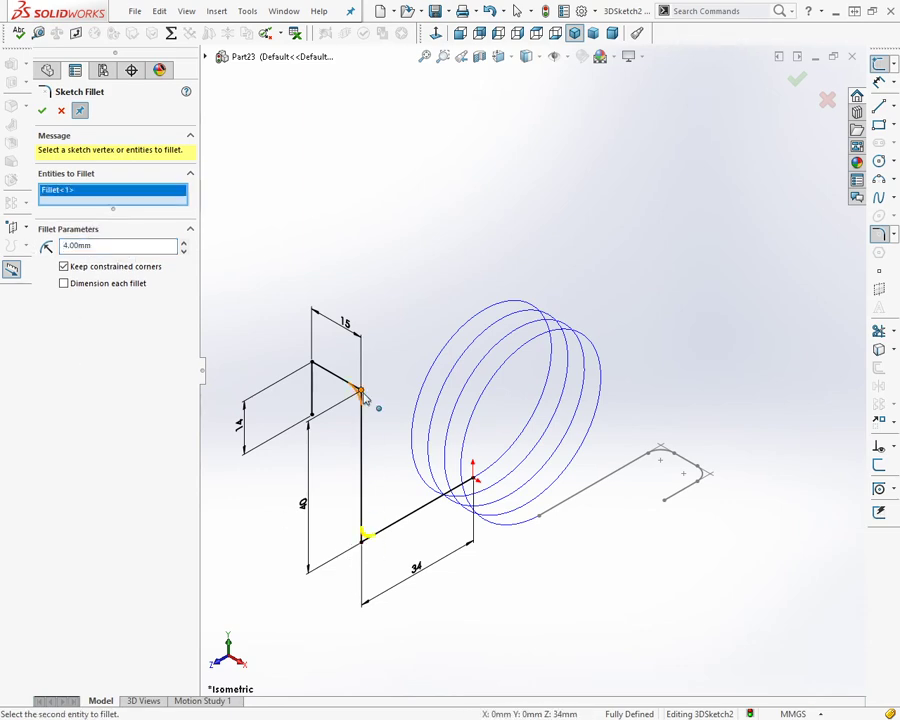
left_click(361, 391)
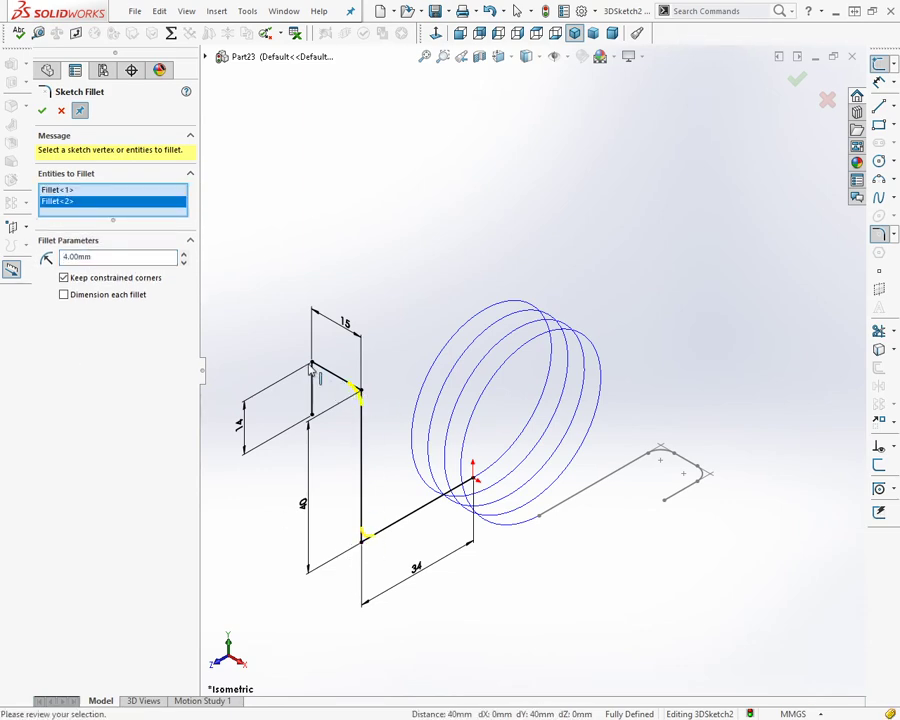
left_click(312, 366)
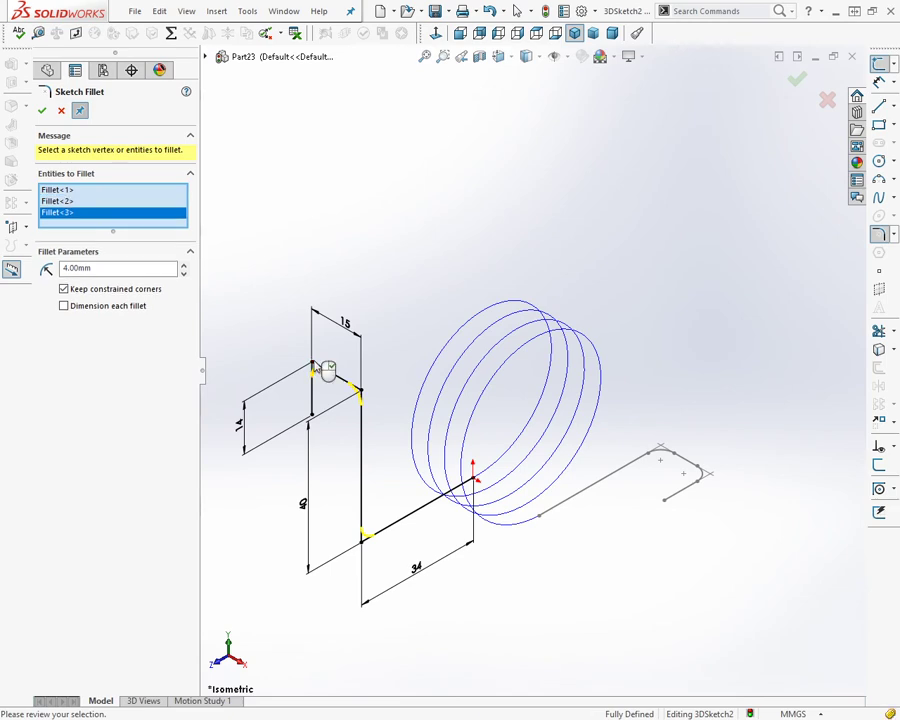
left_click(42, 110)
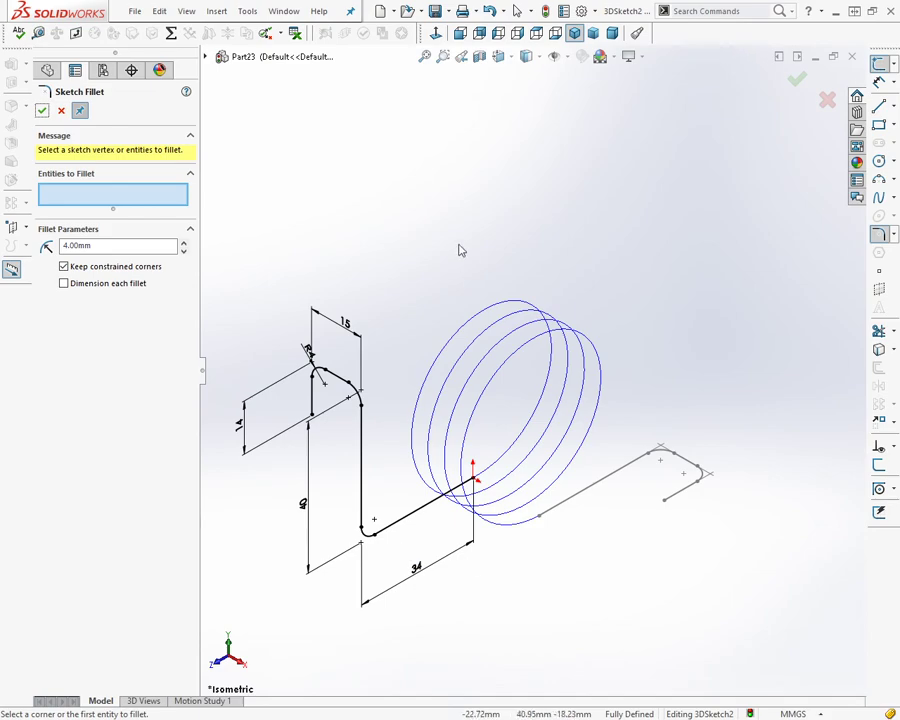
mouse_move(458, 249)
middle_mouse_down()
mouse_move(533, 209)
mouse_move(382, 221)
mouse_move(464, 177)
mouse_move(476, 181)
middle_mouse_up()
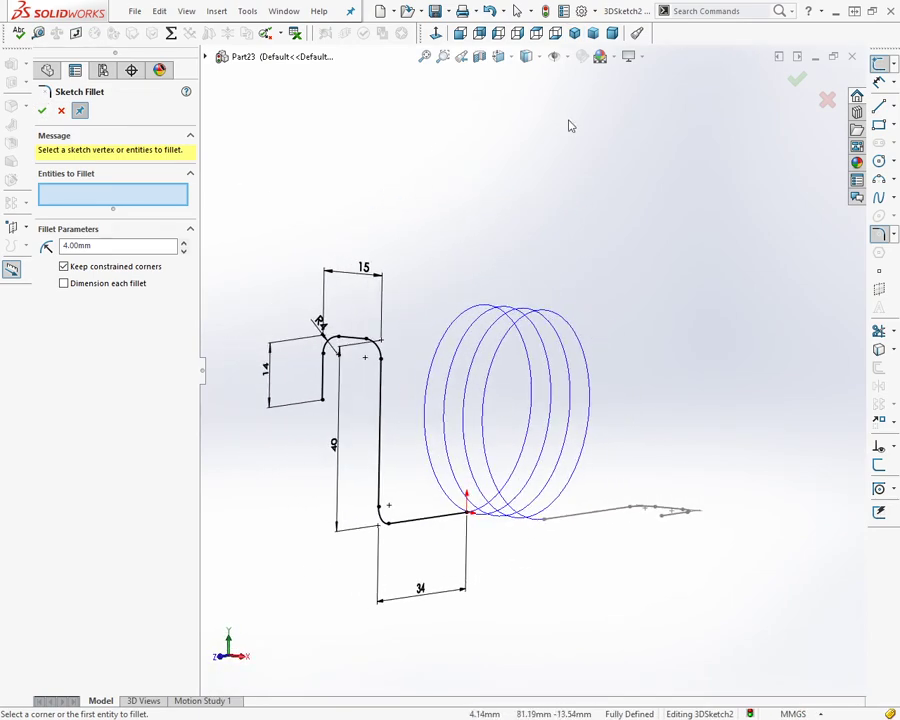
left_click(797, 79)
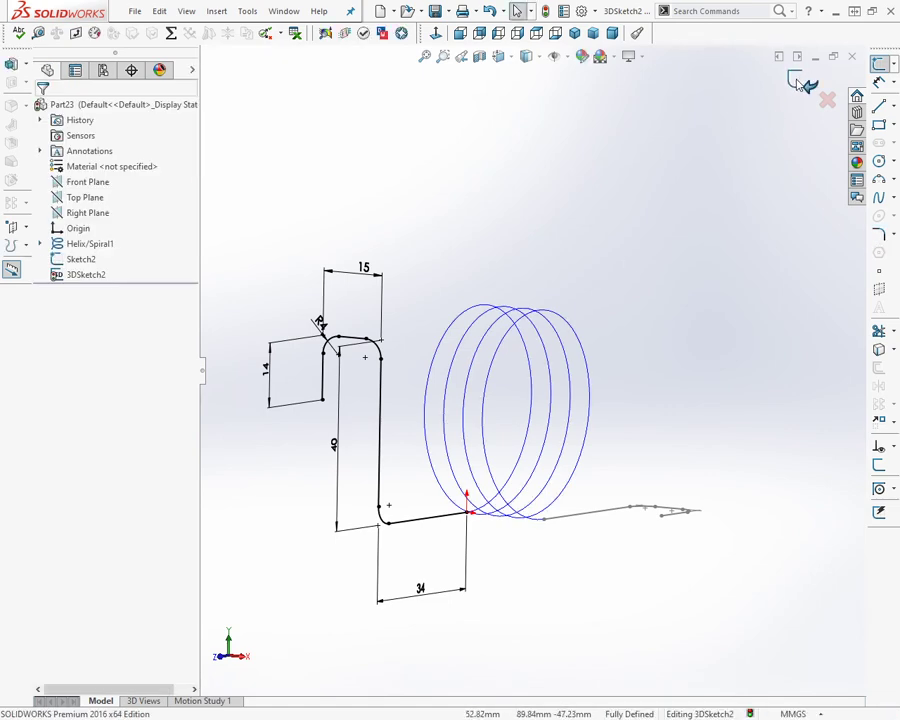
Exit 3DSketch2, go isometric, review Helix/Spiral1, Sketch2 and 3DSketch2, and zoom to fit.
left_click(798, 80)
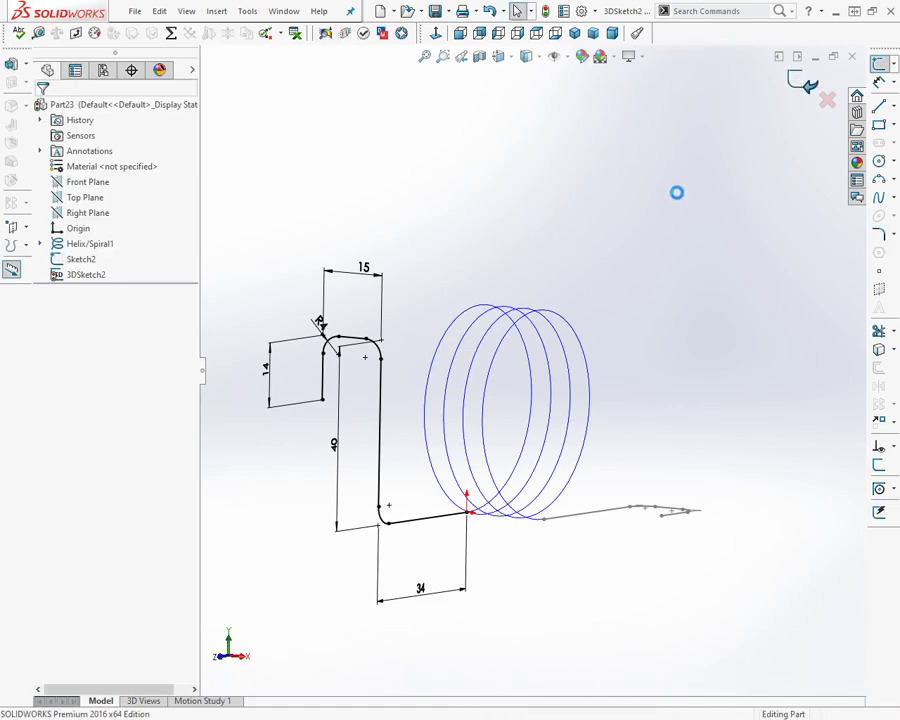
left_click(575, 36)
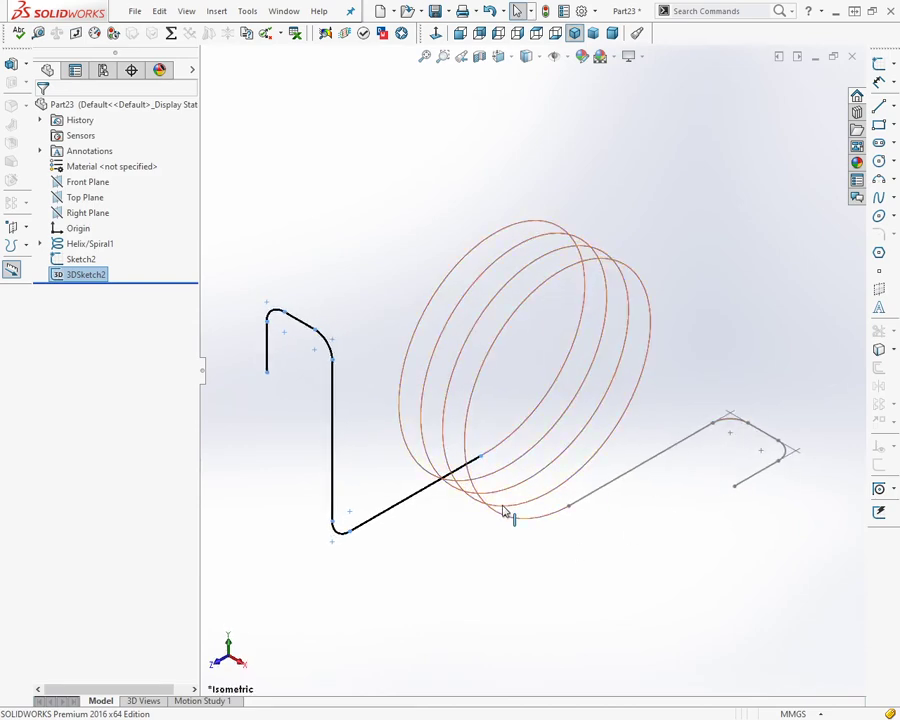
left_click(76, 245)
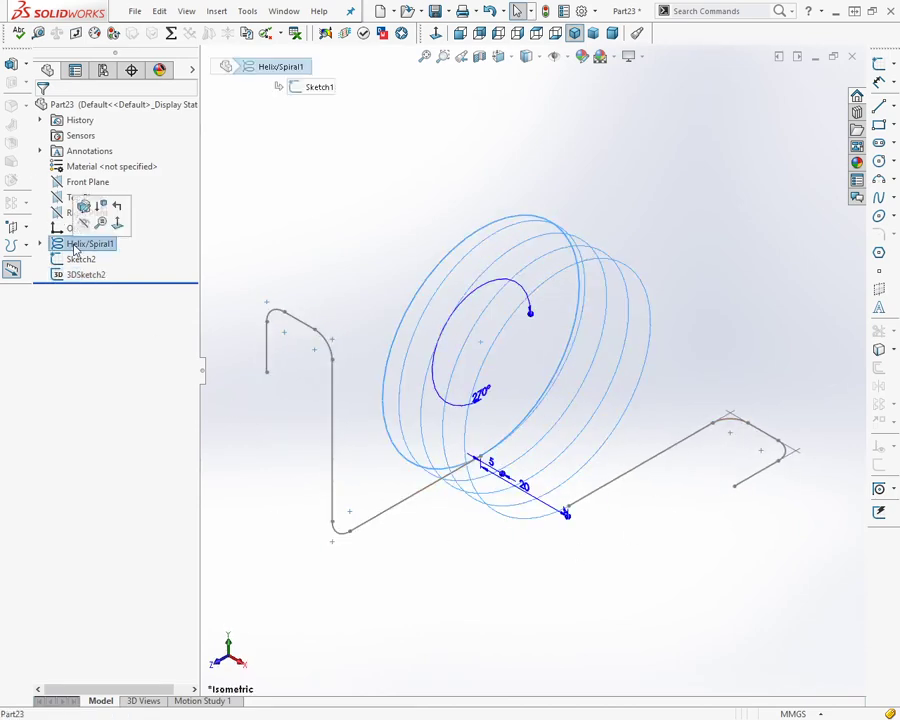
left_click(69, 263)
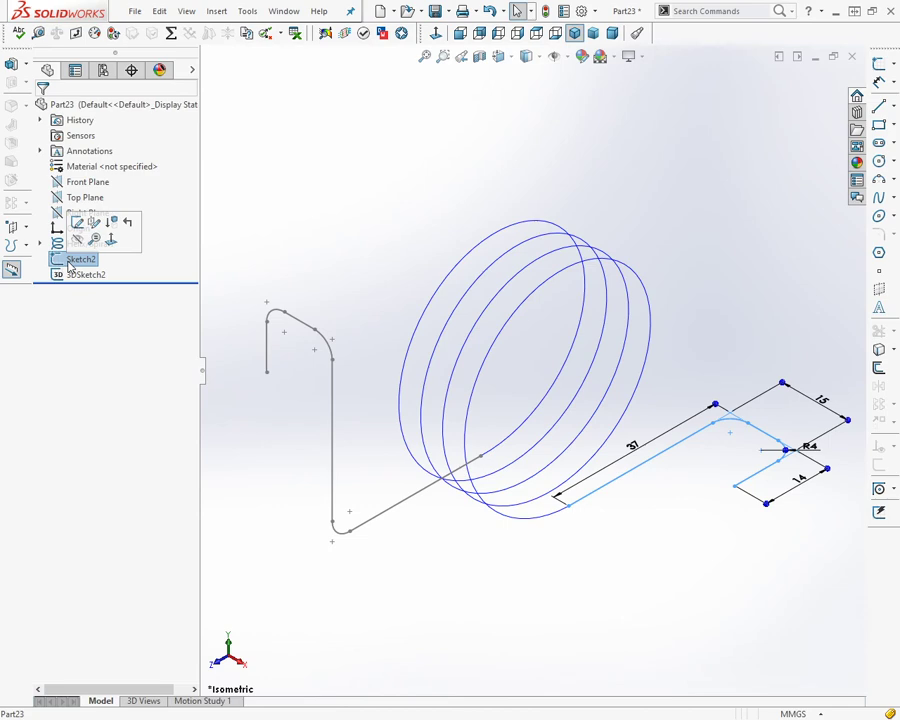
left_click(80, 276)
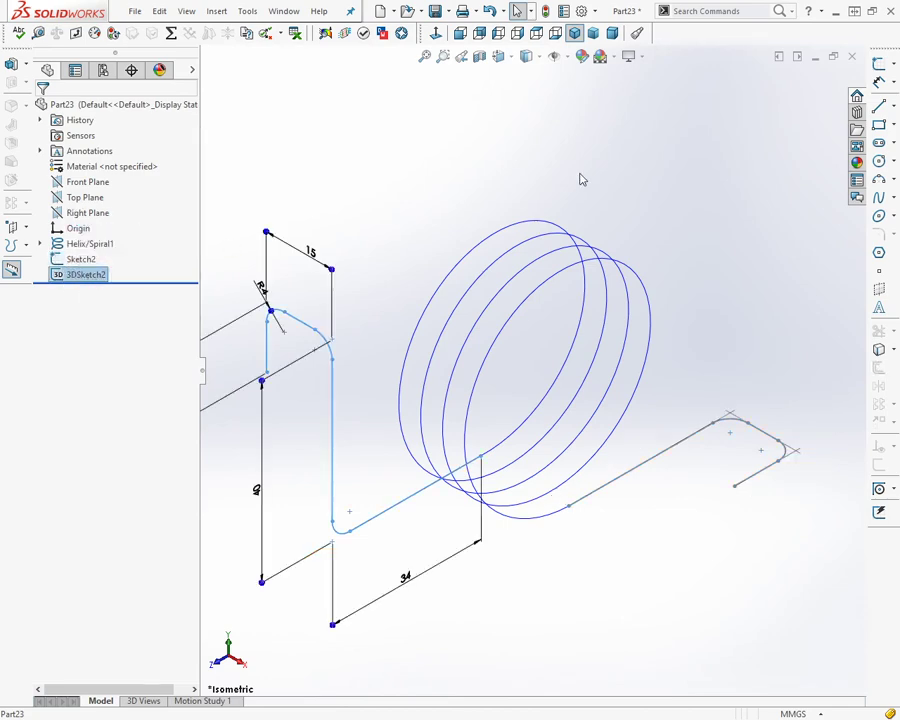
left_click(680, 195)
key("f")
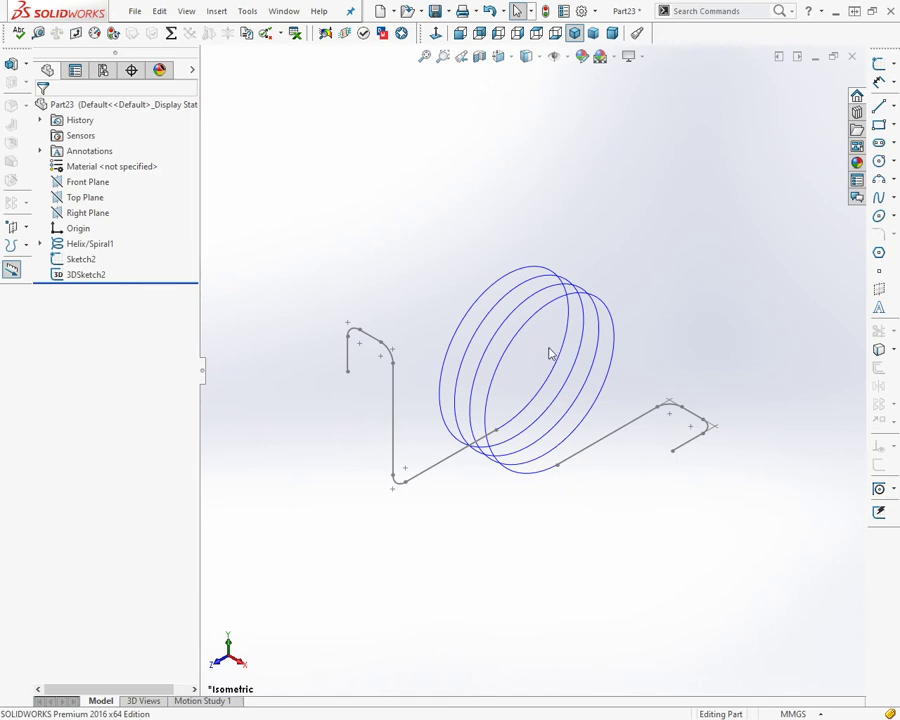
Create CompCurve1 joining Sketch2, Helix/Spiral1 and 3DSketch2.
left_click(27, 249)
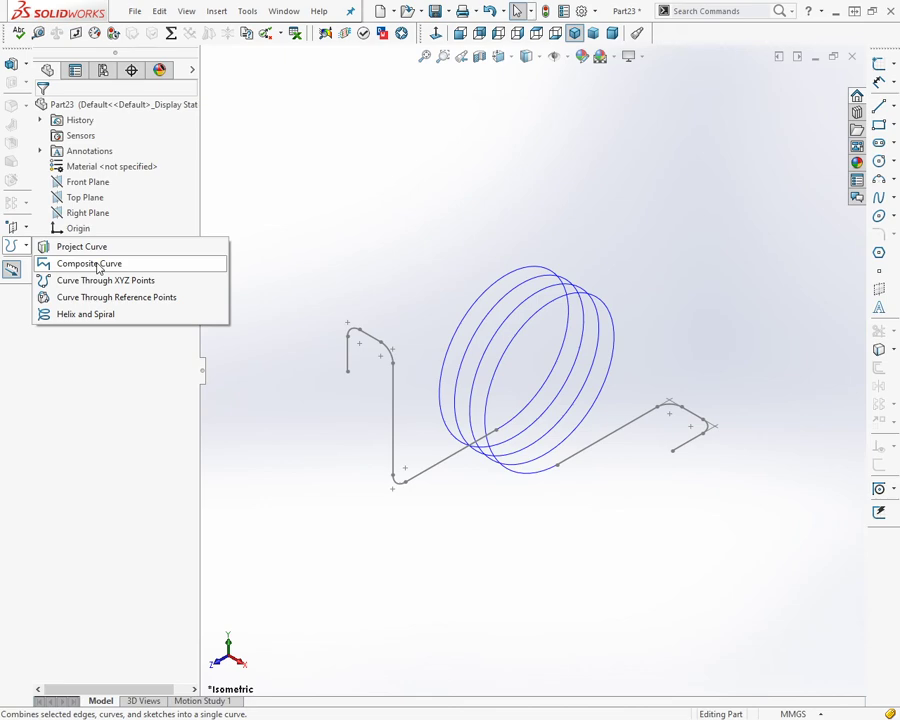
left_click(89, 263)
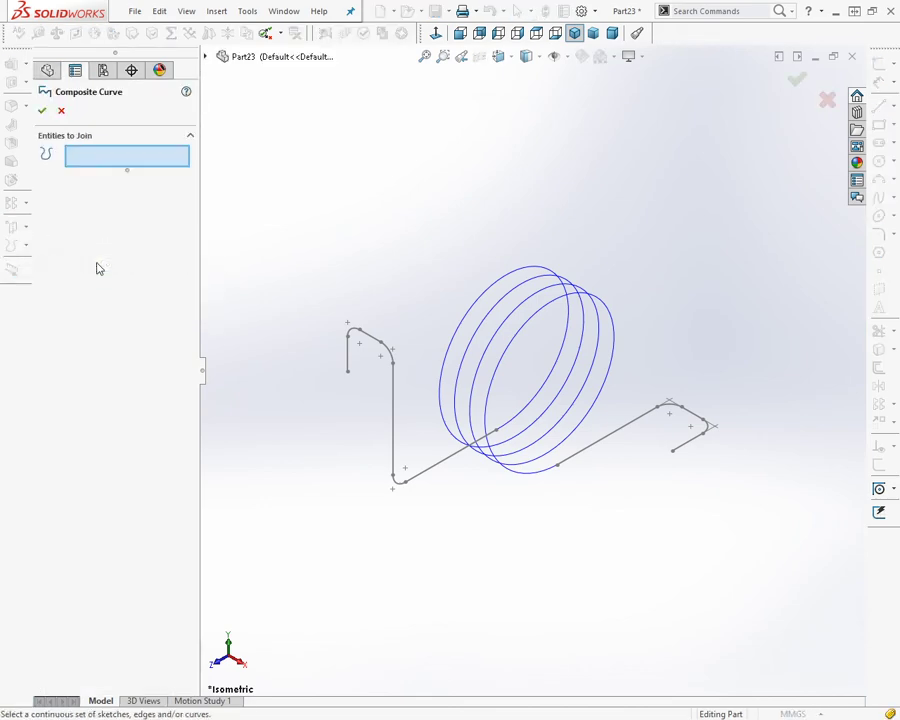
left_click(622, 432)
left_click(600, 410)
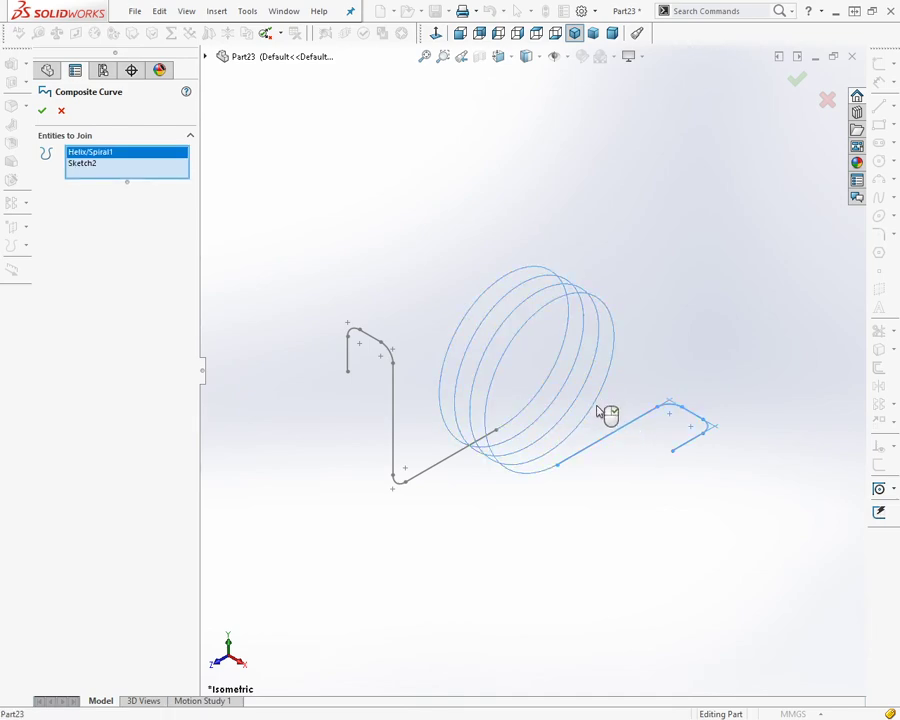
left_click(447, 461)
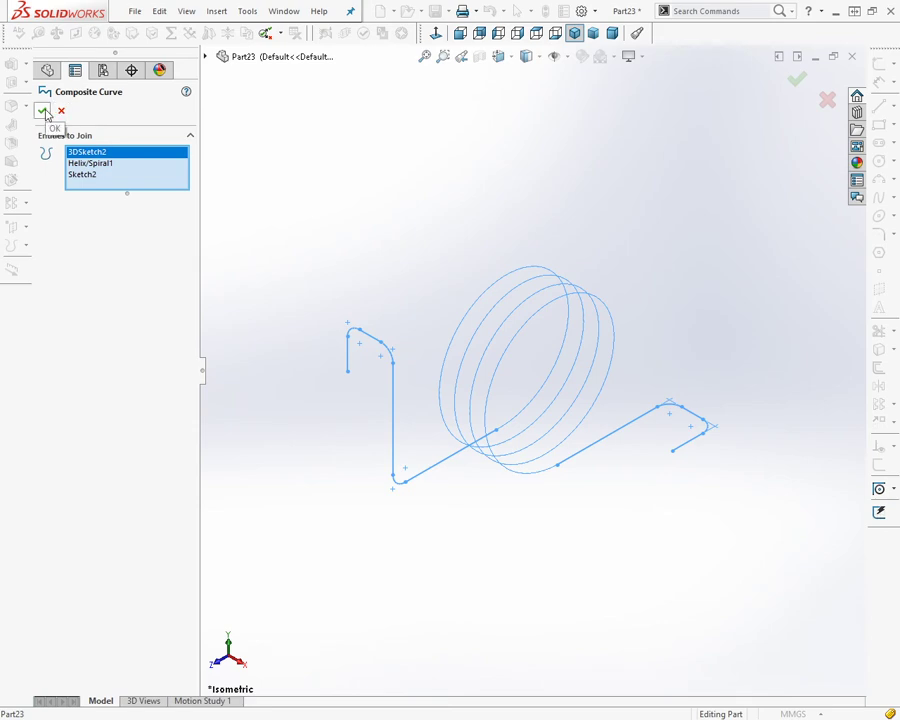
left_click(43, 111)
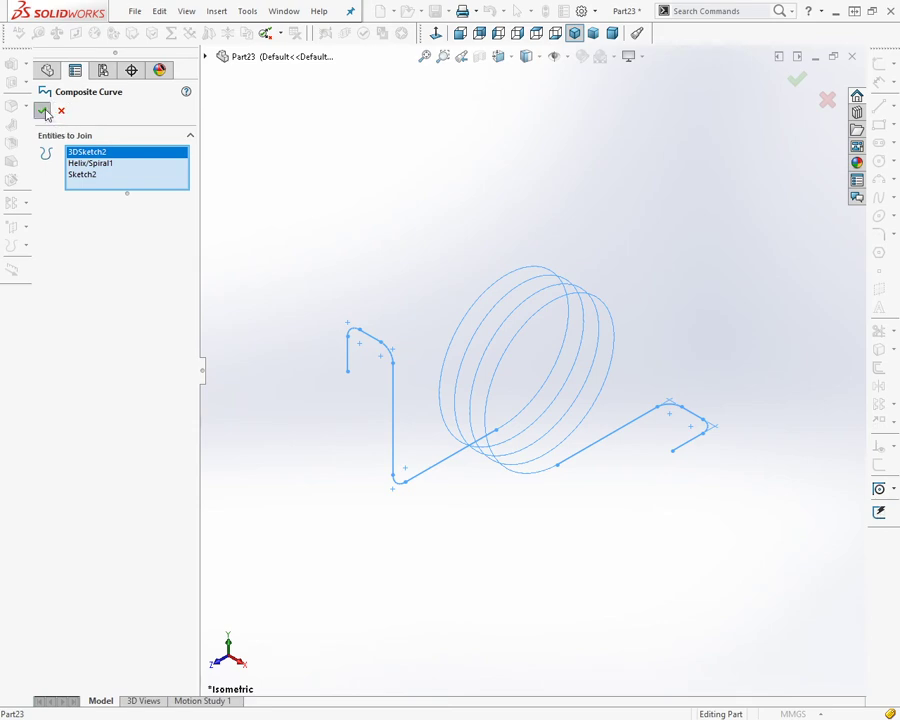
Check CompCurve1's member sketches, return to isometric, and zoom onto the right leg's free end.
left_click(308, 216)
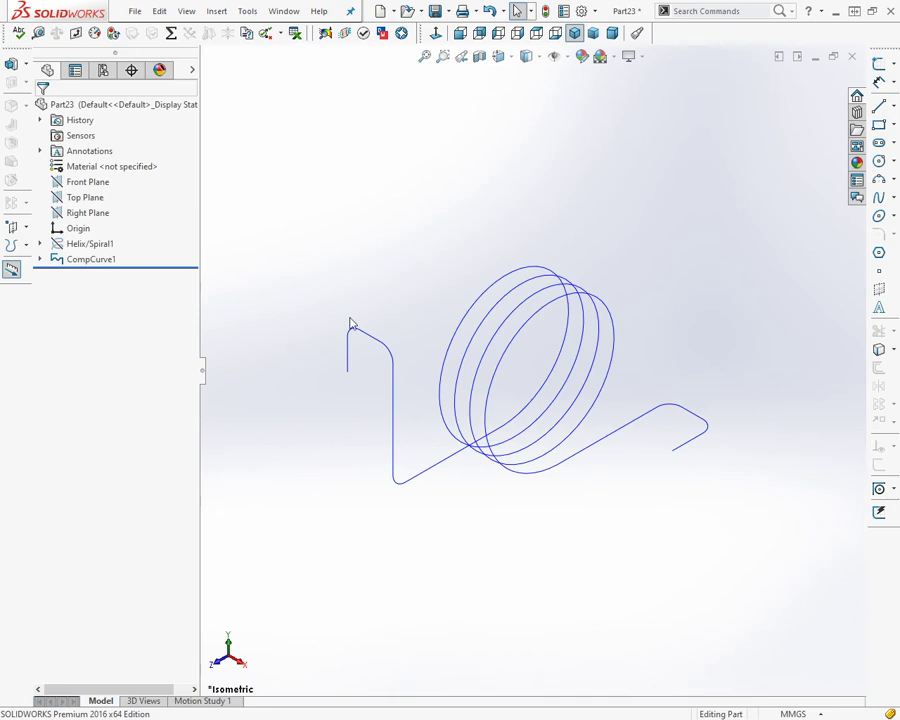
left_click(40, 260)
left_click(40, 260)
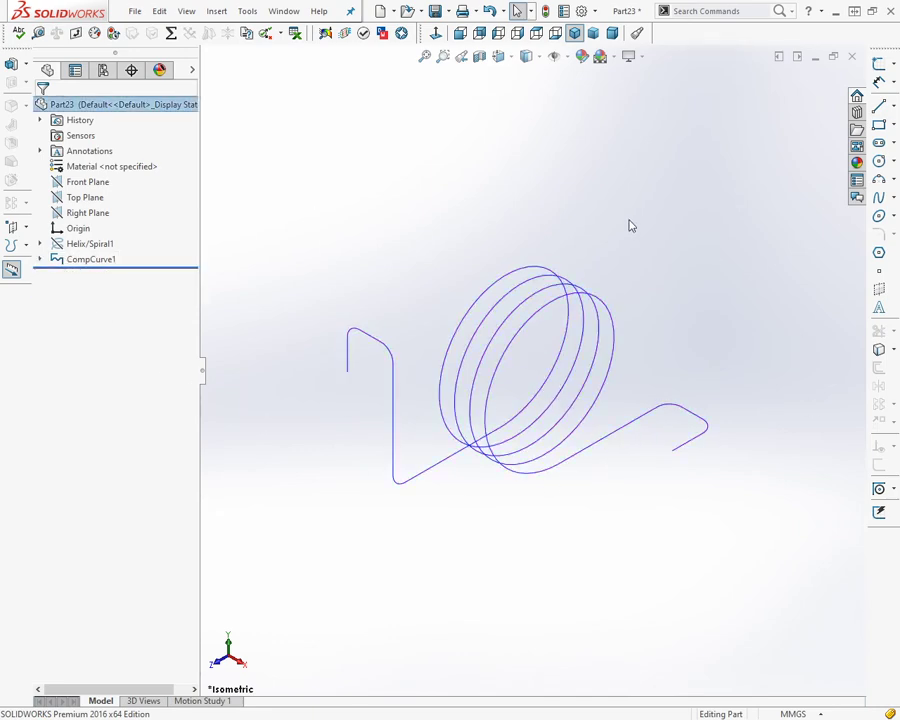
mouse_move(629, 225)
middle_mouse_down()
mouse_move(414, 163)
mouse_move(590, 147)
mouse_move(633, 213)
middle_mouse_up()
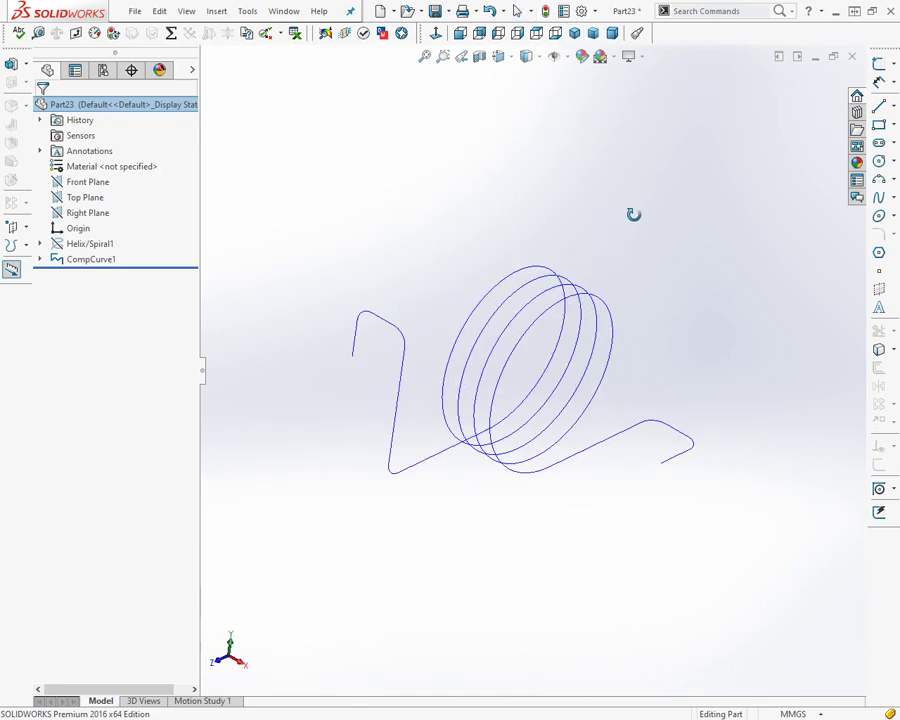
left_click(576, 34)
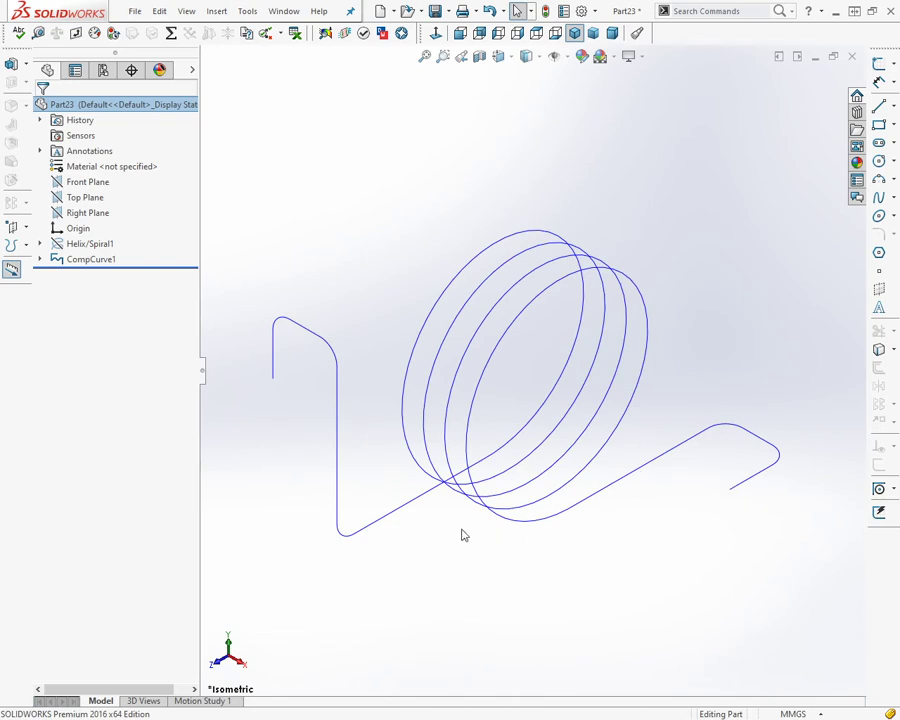
left_click(523, 490)
scroll(735, 474, "down", 3)
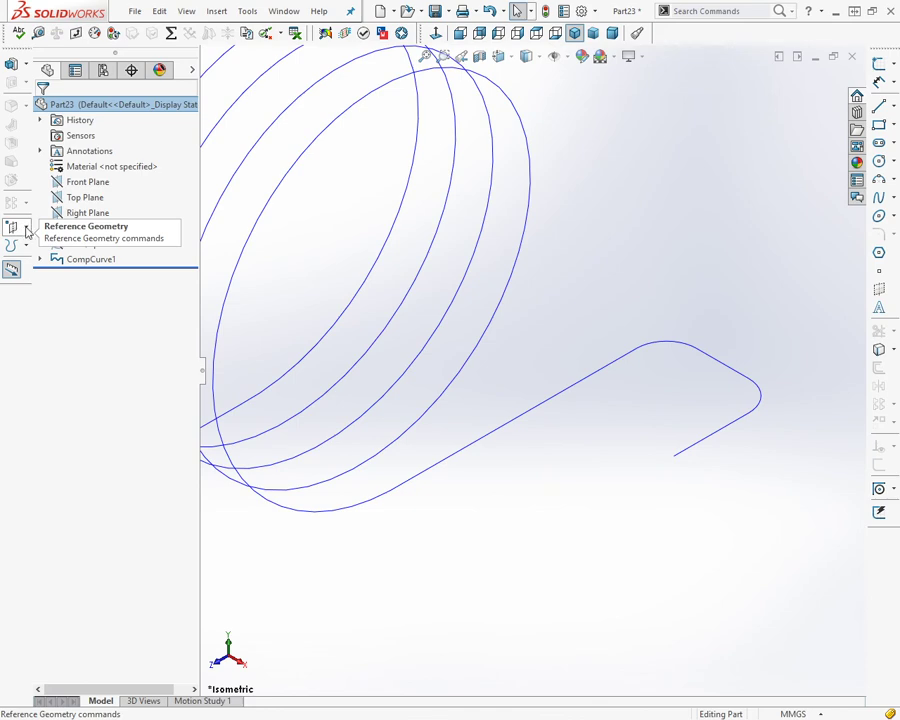
Create Plane1 through the leg's free endpoint, perpendicular to CompCurve1.
left_click(27, 229)
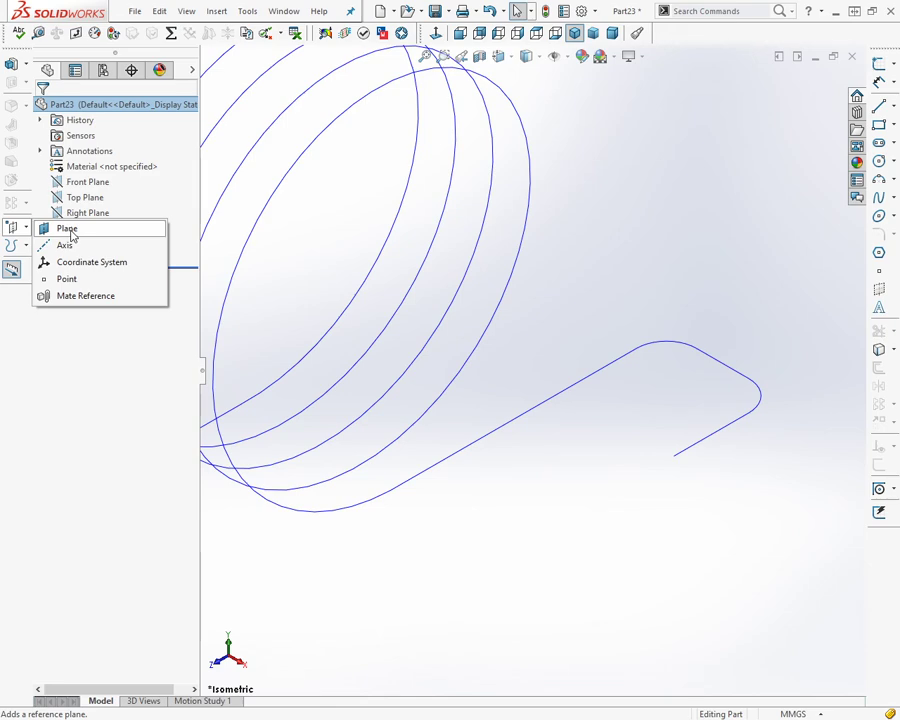
key("Escape")
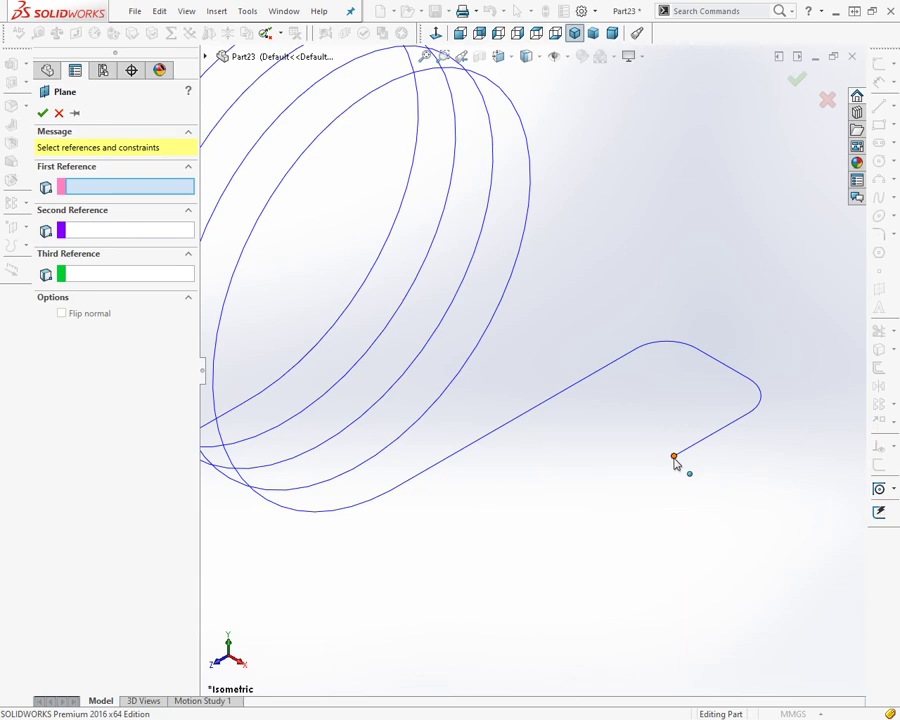
left_click(675, 458)
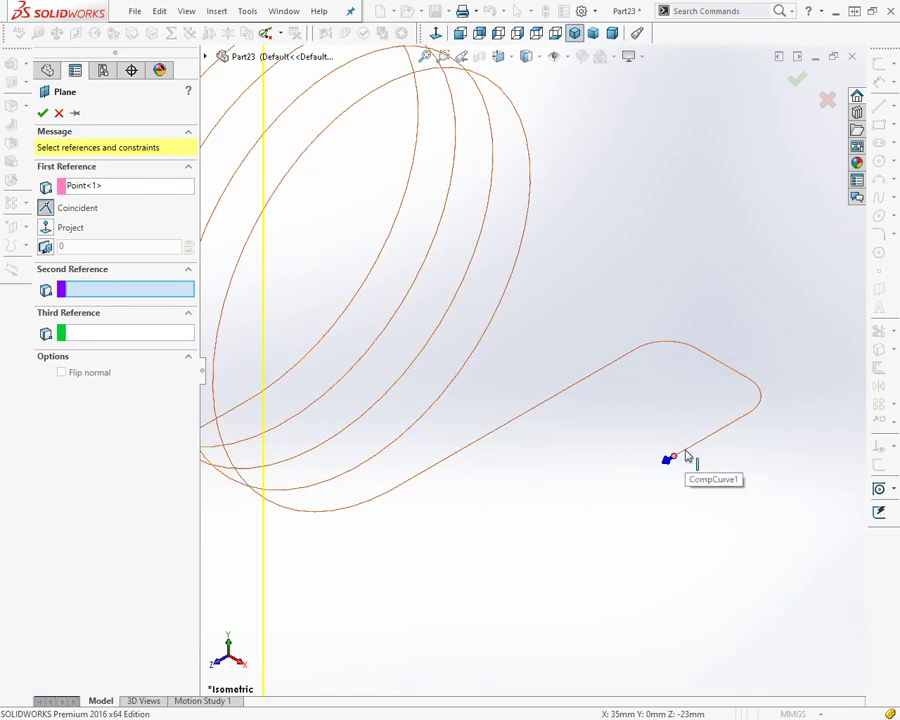
left_click(686, 455)
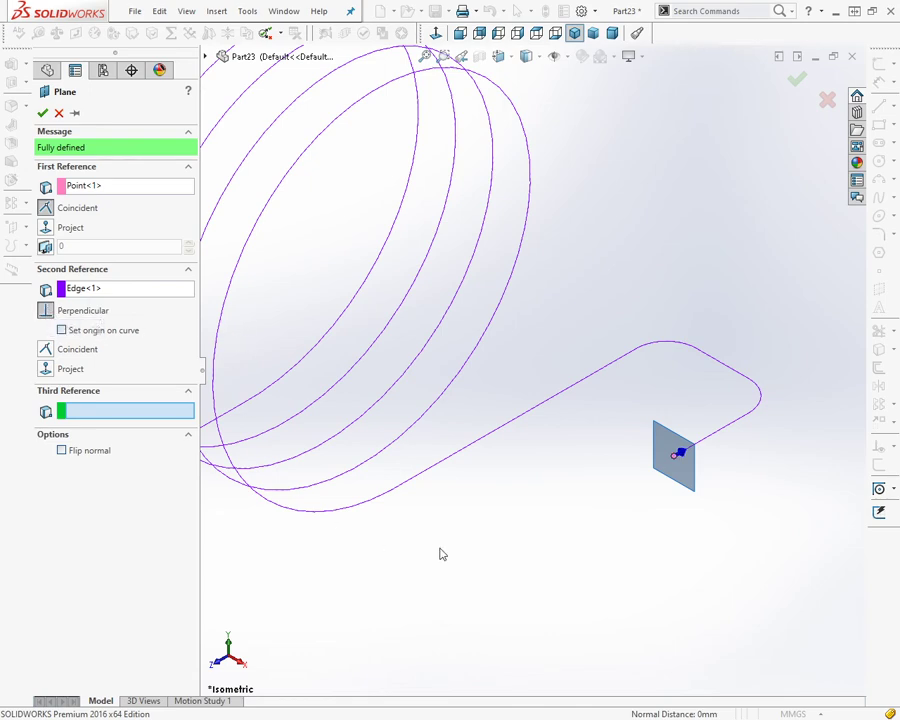
mouse_move(737, 545)
middle_mouse_down()
mouse_move(727, 508)
mouse_move(743, 532)
mouse_move(726, 539)
mouse_move(743, 541)
mouse_move(715, 540)
mouse_move(729, 504)
mouse_move(737, 524)
middle_mouse_up()
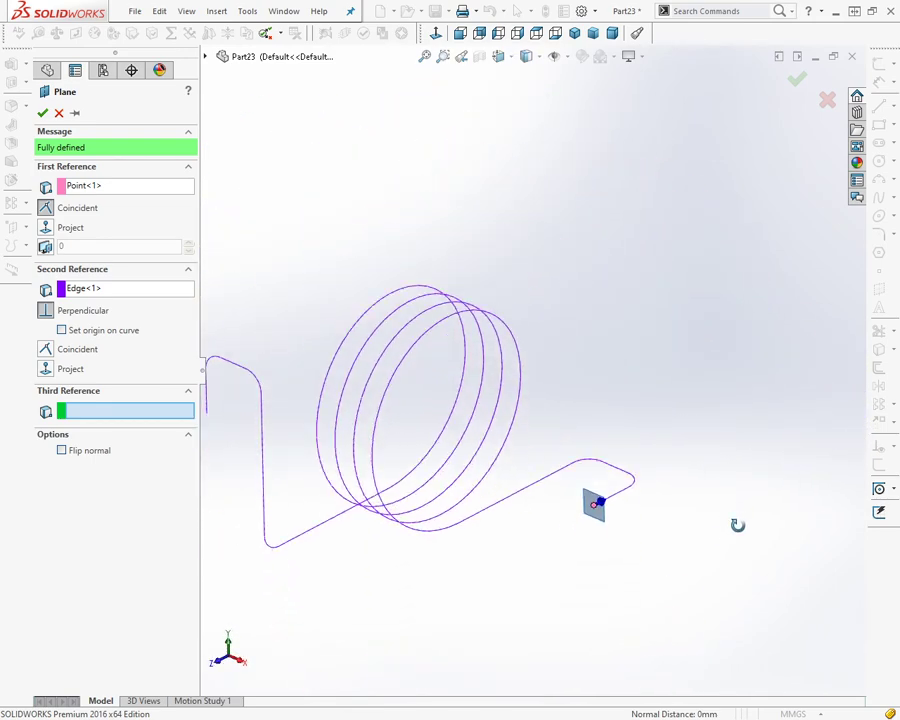
left_click(42, 111)
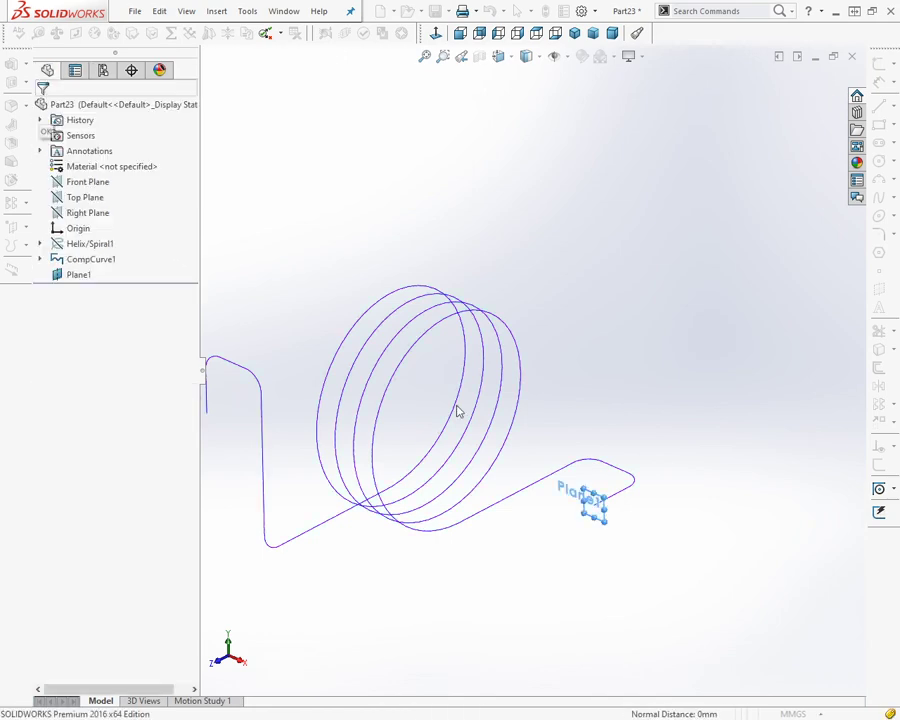
scroll(603, 505, "down", 4)
scroll(600, 495, "down", 3)
scroll(545, 450, "down", 3)
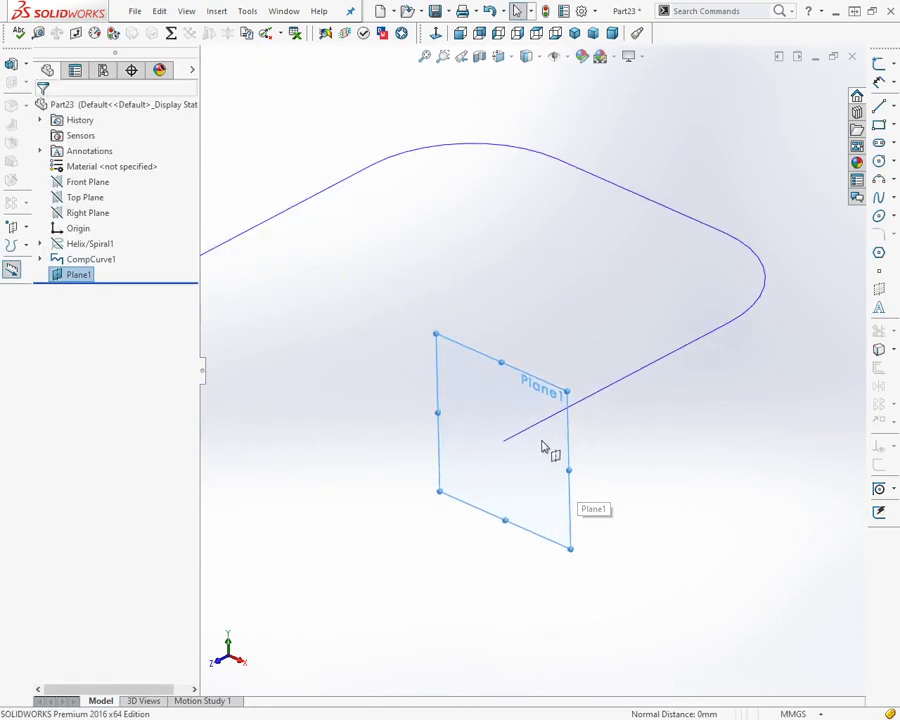
scroll(542, 448, "down", 2)
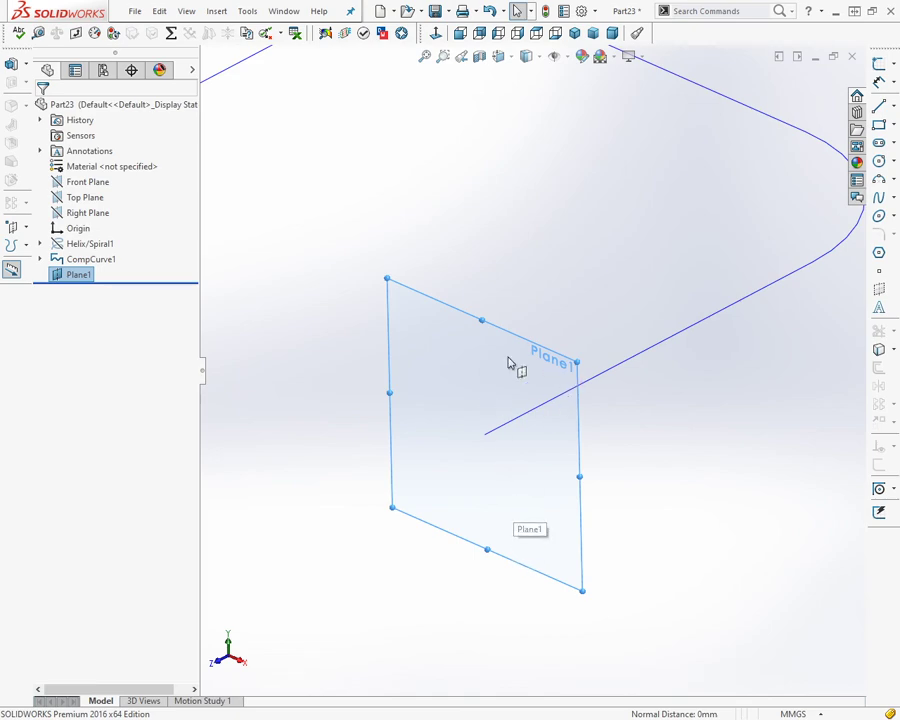
Sketch a circle on Plane1 at the spring leg's free end.
left_click(878, 160)
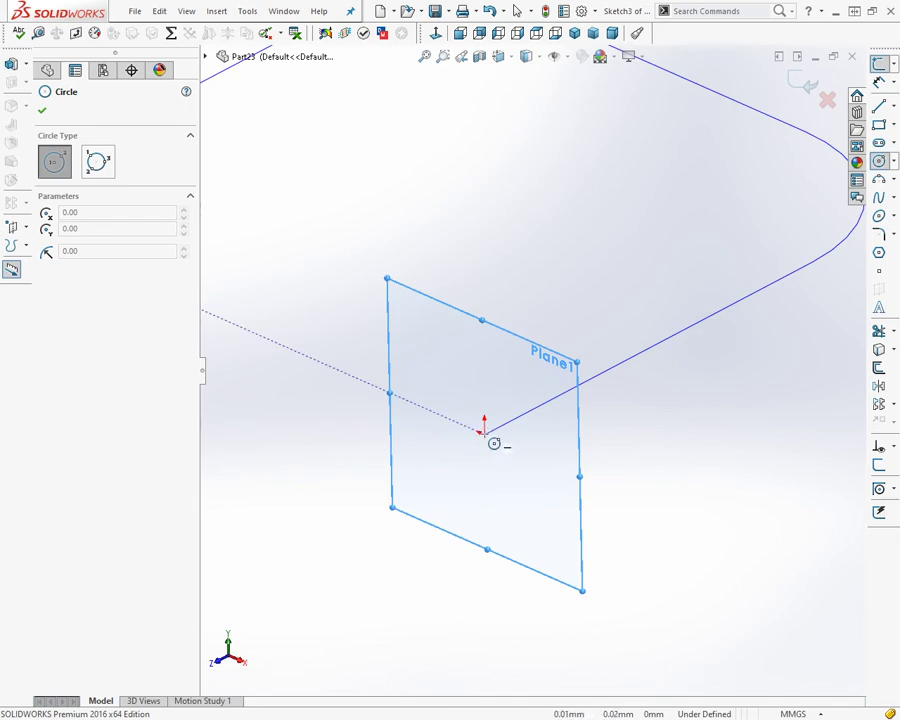
middle_click_drag(588, 460, 568, 496)
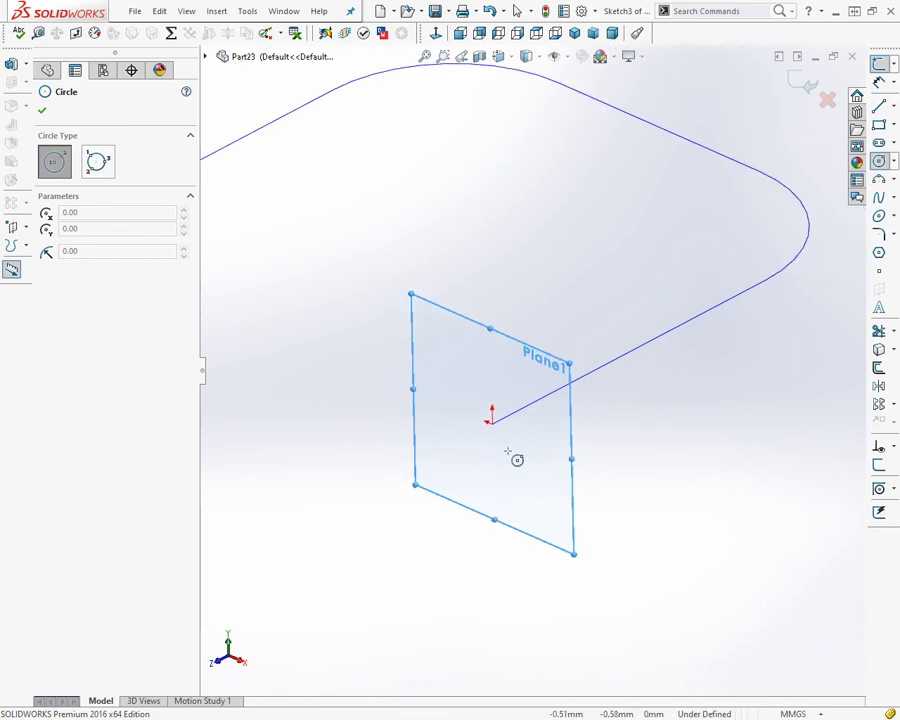
left_click(508, 451)
left_click(504, 278)
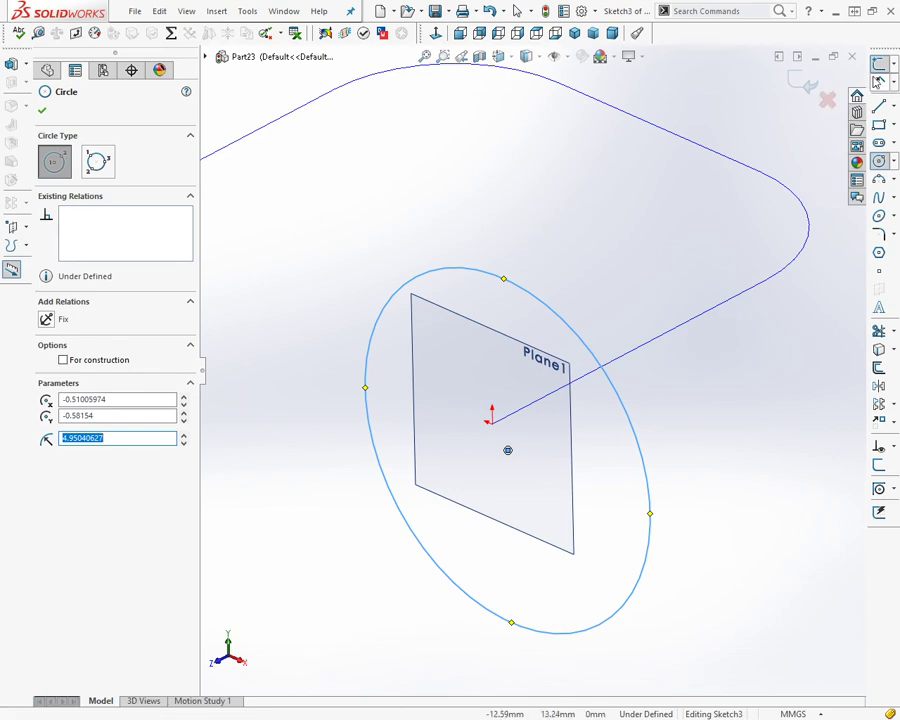
Dimension the circle's diameter to 4 mm and move the dimension clear of the plane.
left_click(877, 83)
left_click(563, 321)
left_click(520, 197)
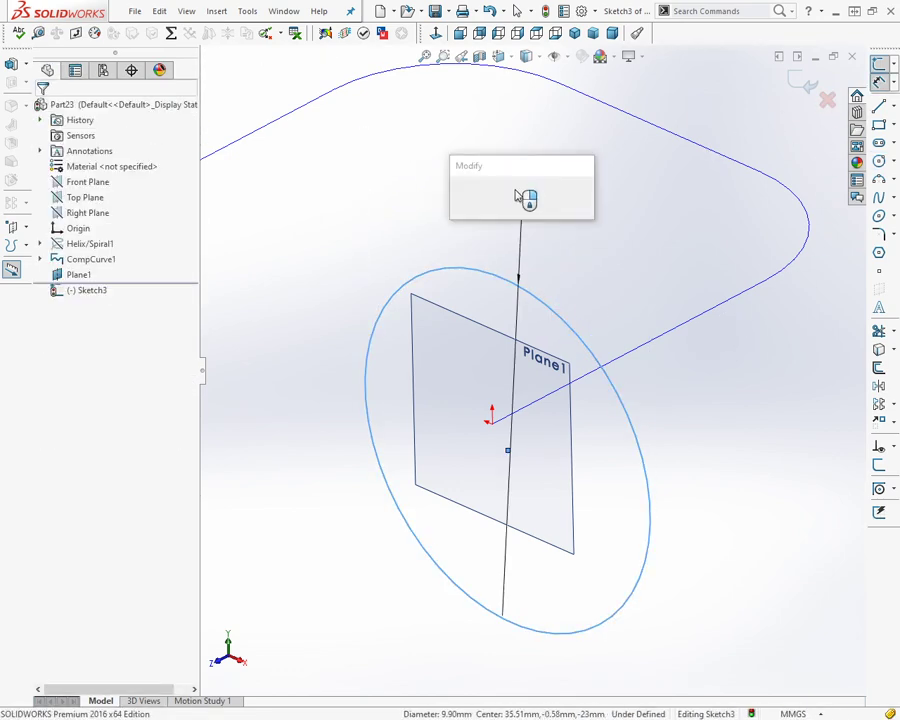
type("4mm")
key("Return")
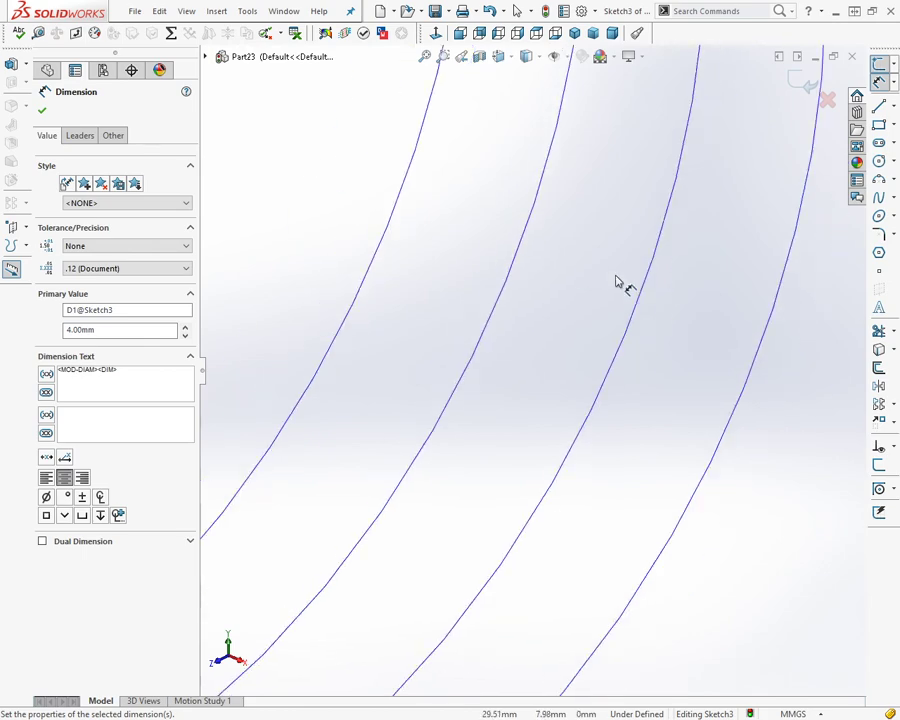
scroll(617, 282, "up", 5)
scroll(755, 484, "down", 1)
scroll(622, 426, "down", 2)
scroll(610, 368, "down", 2)
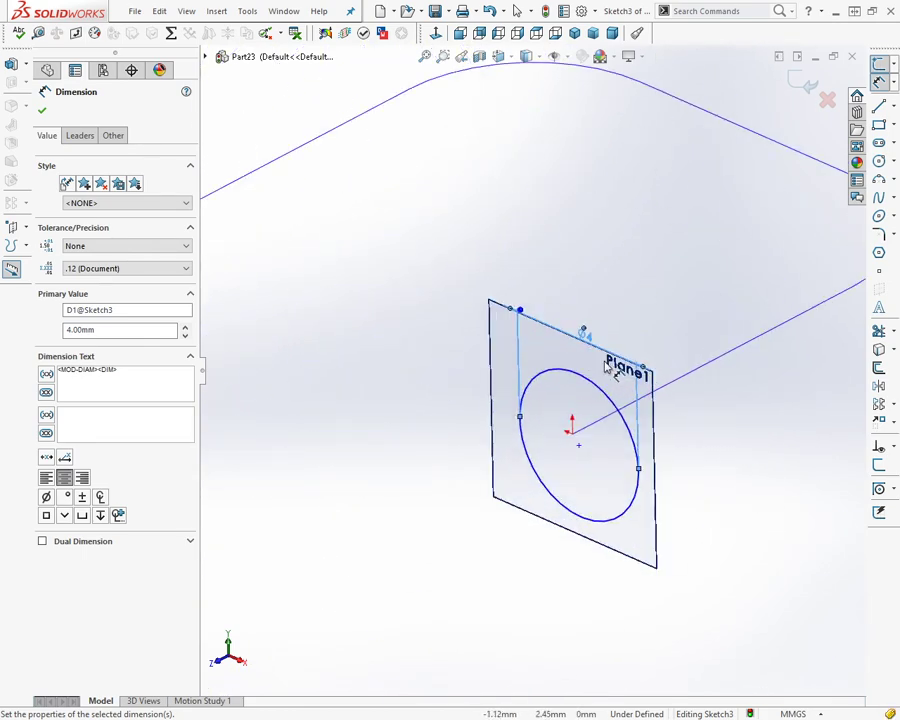
scroll(630, 422, "down", 2)
scroll(549, 532, "down", 1)
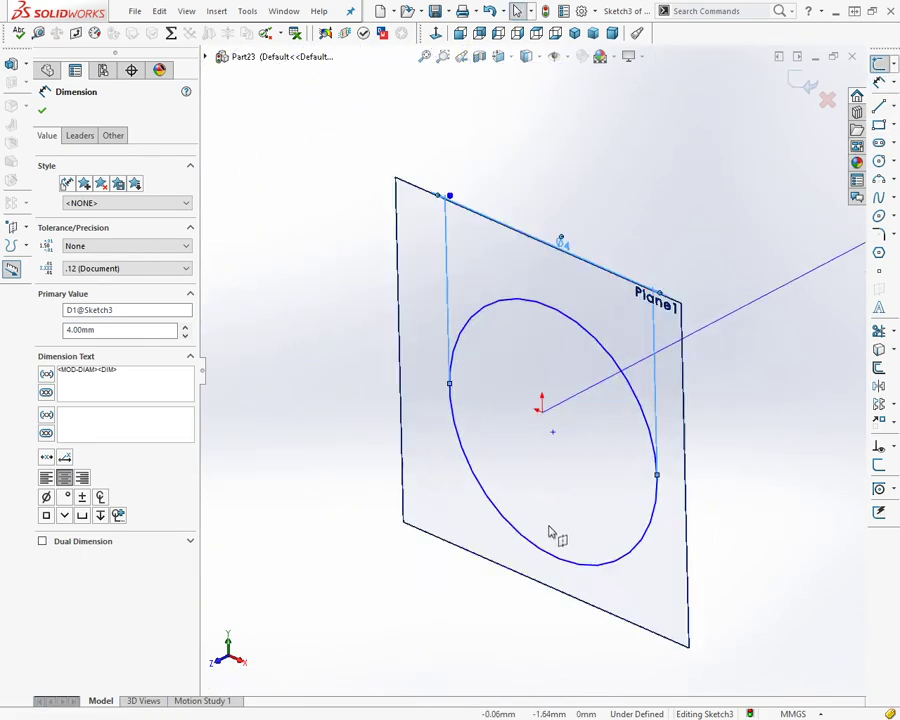
scroll(551, 540, "down", 1)
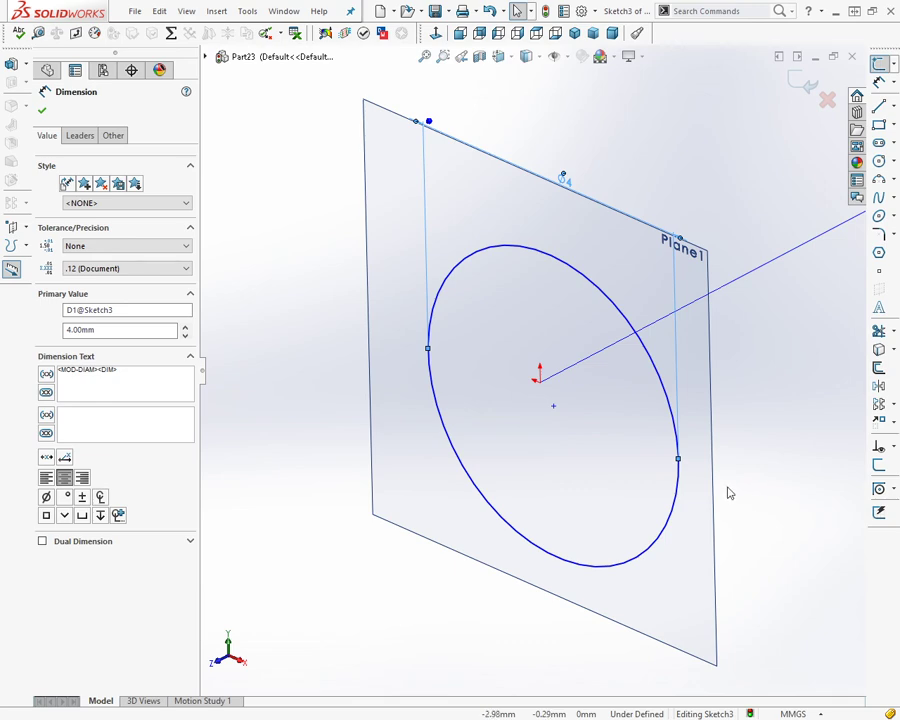
left_click_drag(578, 192, 570, 125)
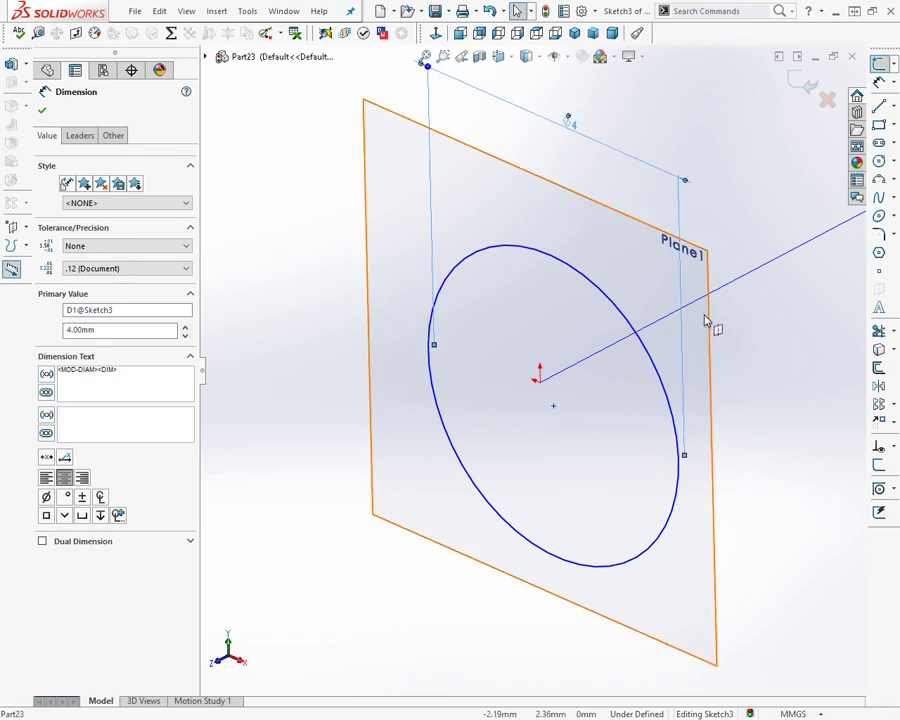
key("Escape")
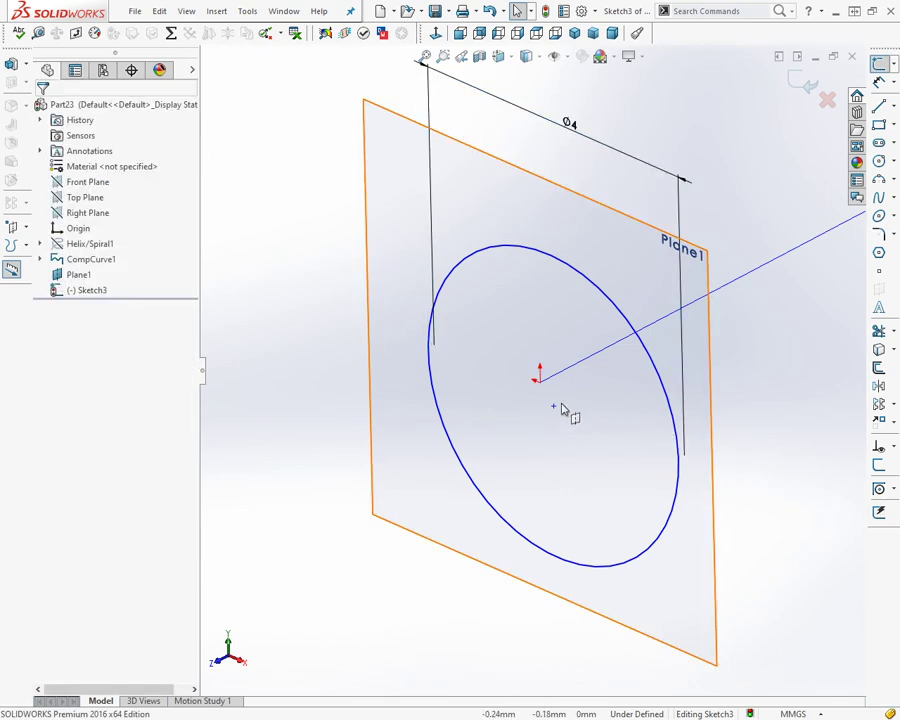
Add a Pierce relation between the circle's centre and the composite curve.
left_click(554, 408)
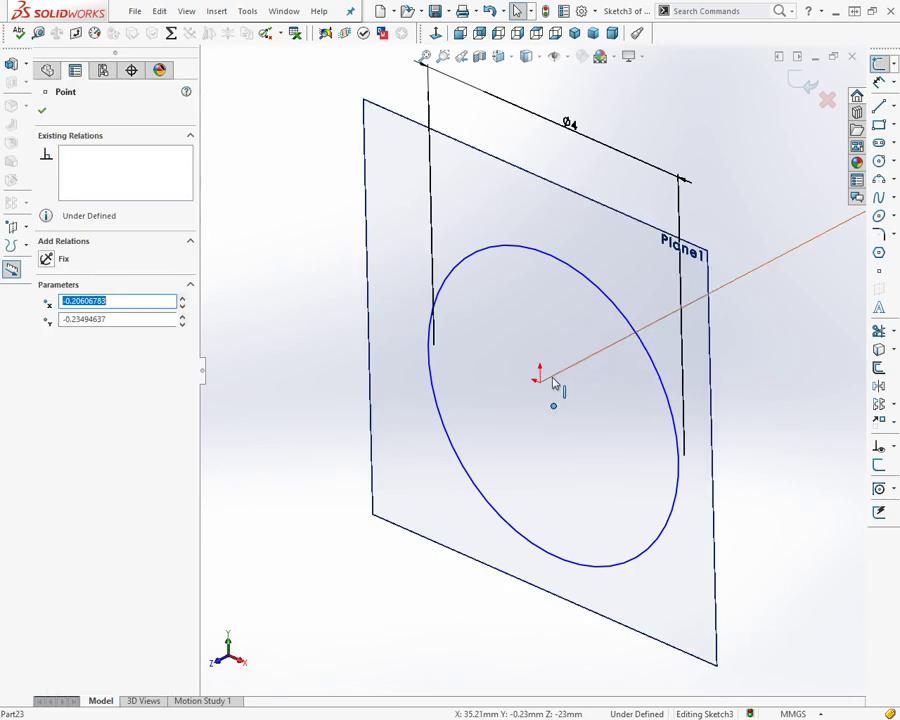
left_click(553, 382)
left_click(553, 382, "ctrl")
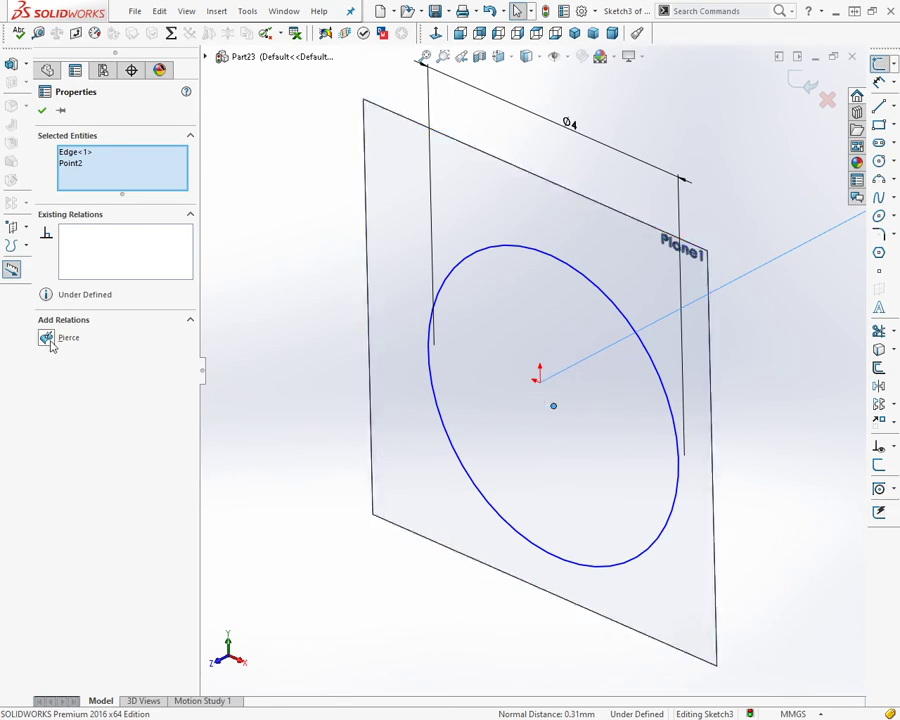
left_click(51, 342)
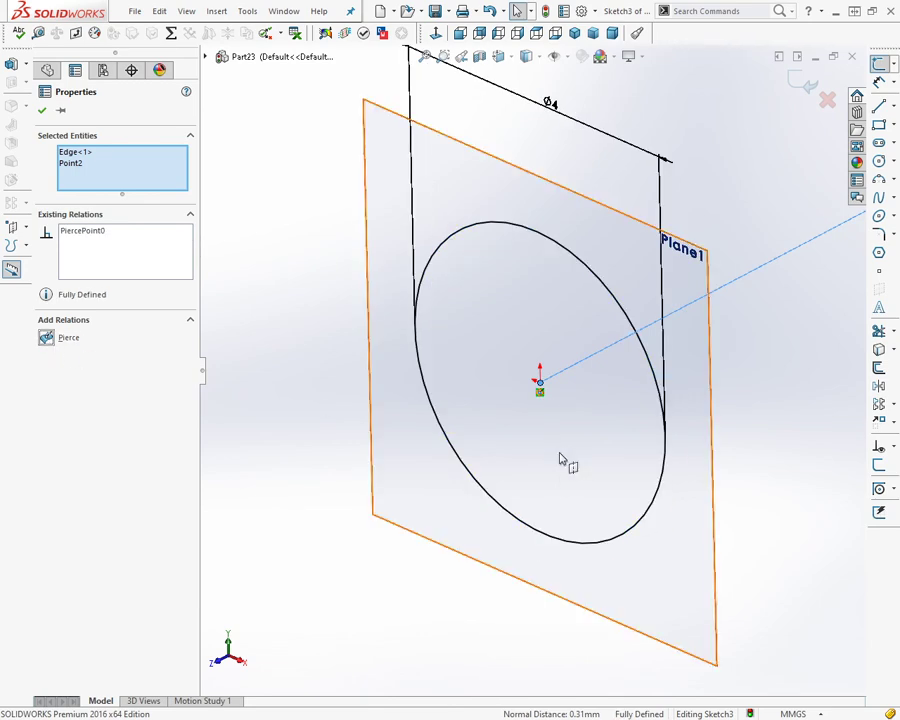
Zoom out along the path and exit the fully defined profile sketch.
scroll(640, 452, "up", 4)
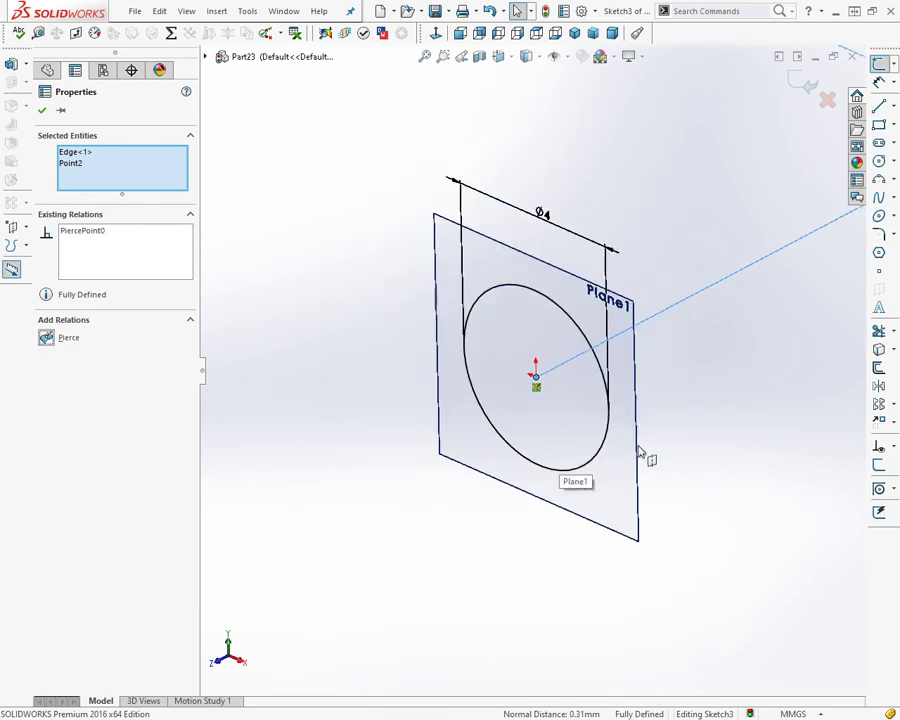
scroll(641, 453, "up", 2)
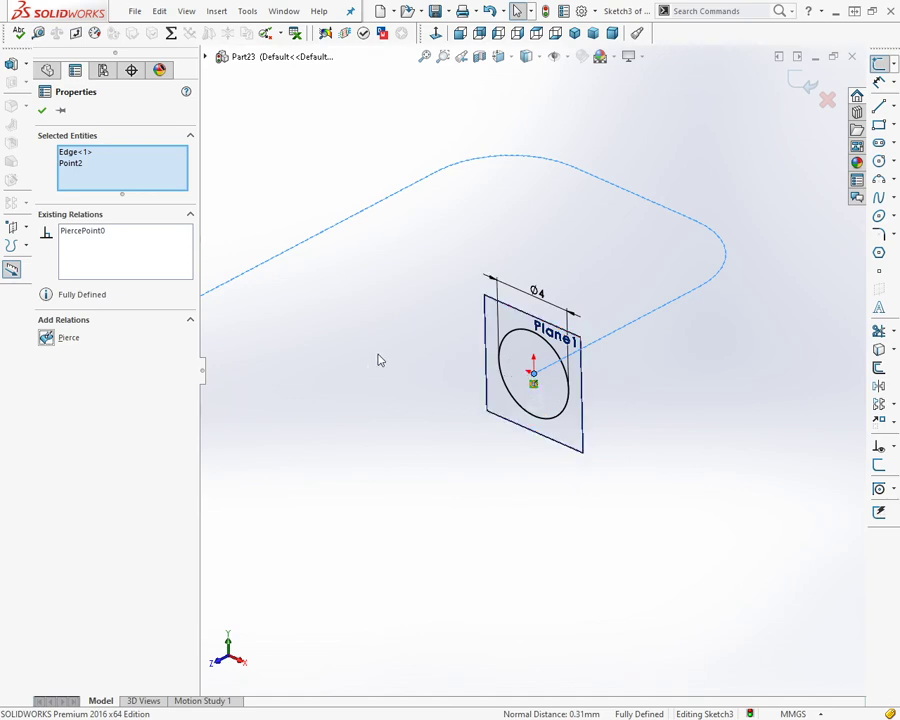
key("z")
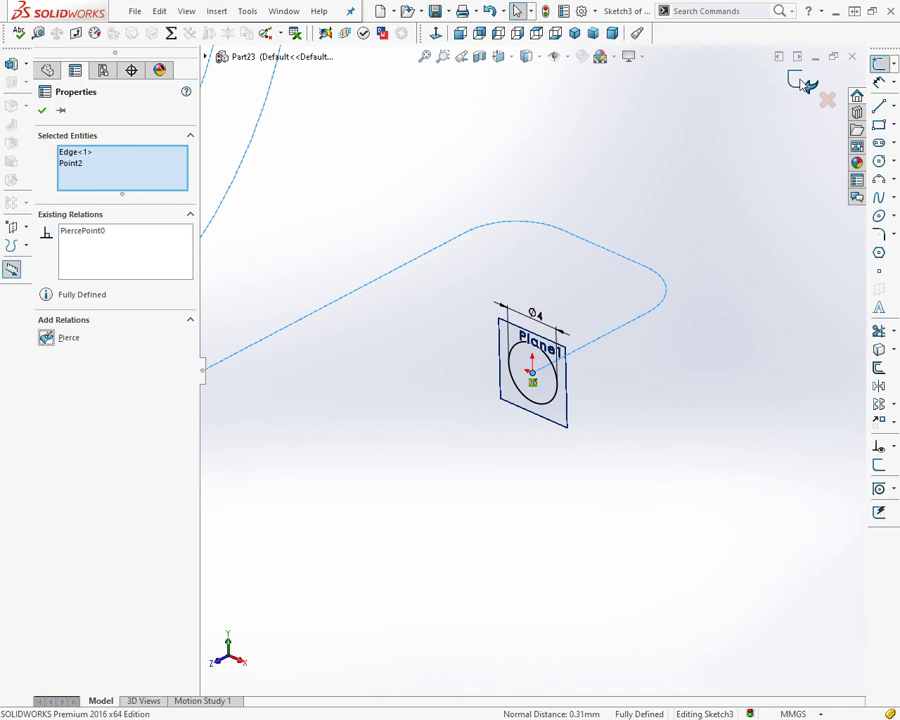
left_click(803, 84)
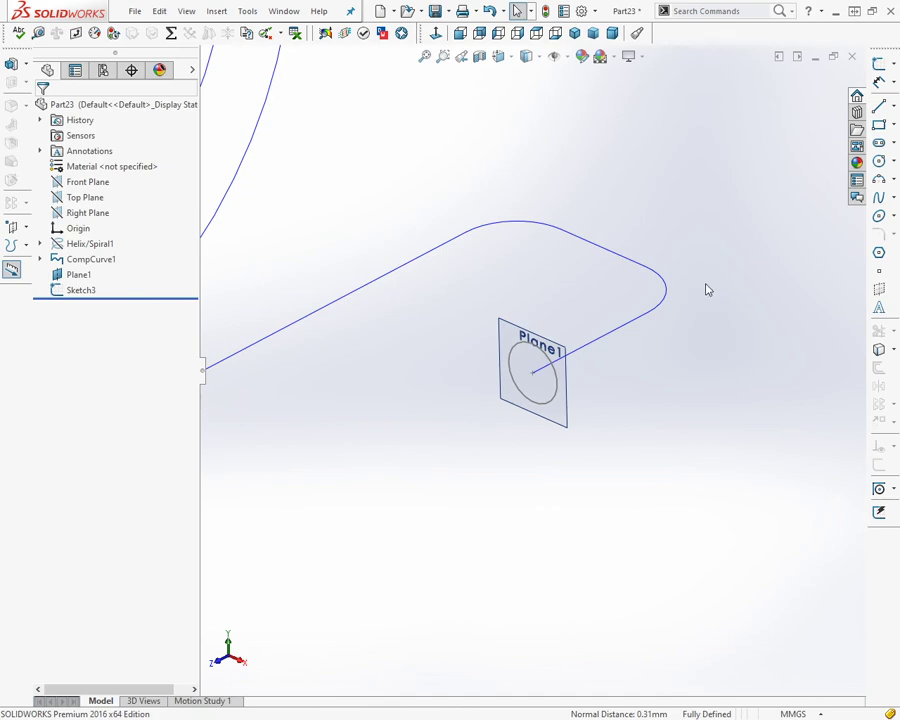
Fit and orbit the view to show the helix sideways, then open the Boss/Base flyout.
key("f")
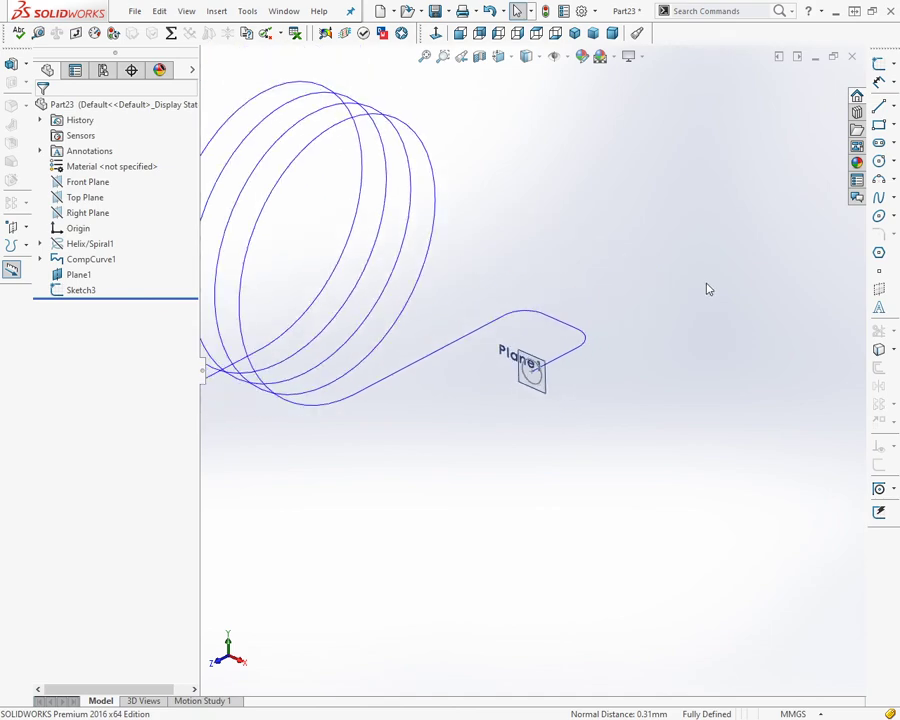
scroll(705, 287, "up", 2)
mouse_move(705, 287)
middle_mouse_down()
mouse_move(478, 311)
mouse_move(313, 201)
middle_mouse_up()
scroll(353, 315, "down", 2)
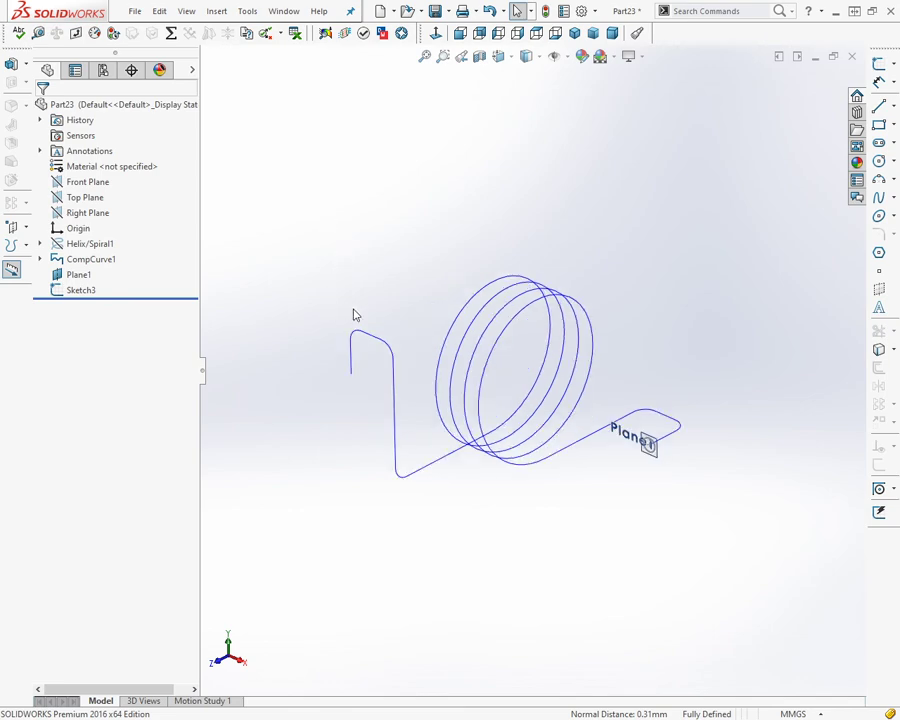
scroll(594, 528, "down", 2)
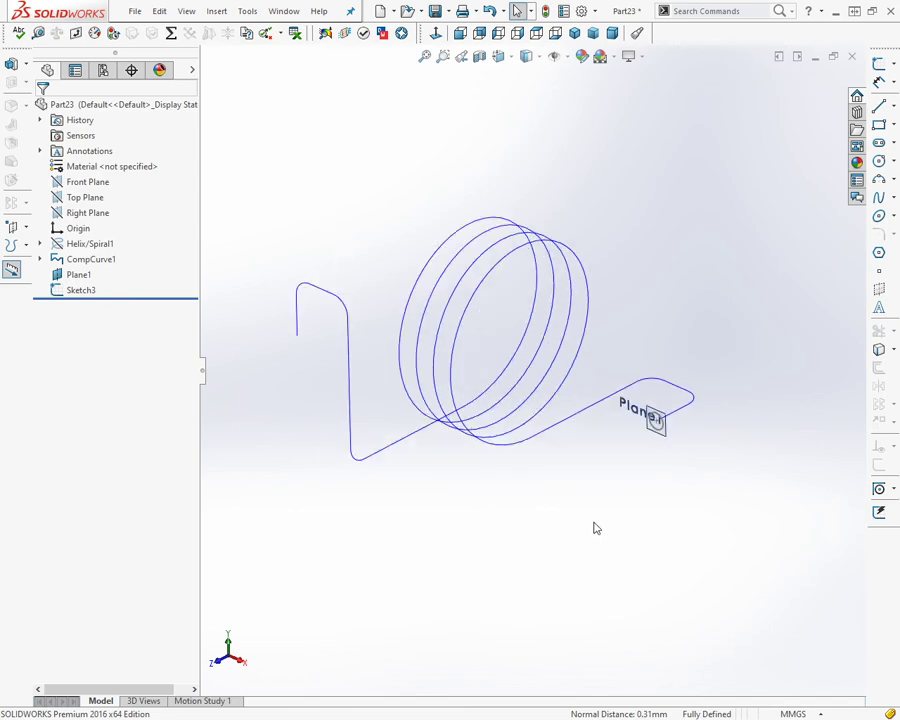
left_click(26, 63)
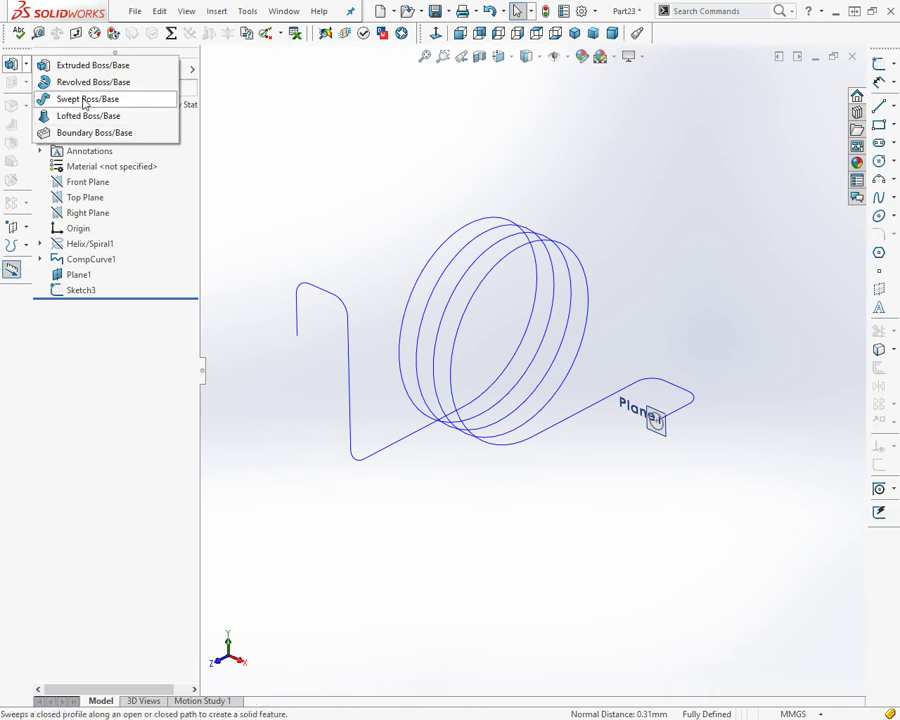
Create a Swept Boss/Base with Sketch3 as profile and CompCurve1 as path.
left_click(85, 99)
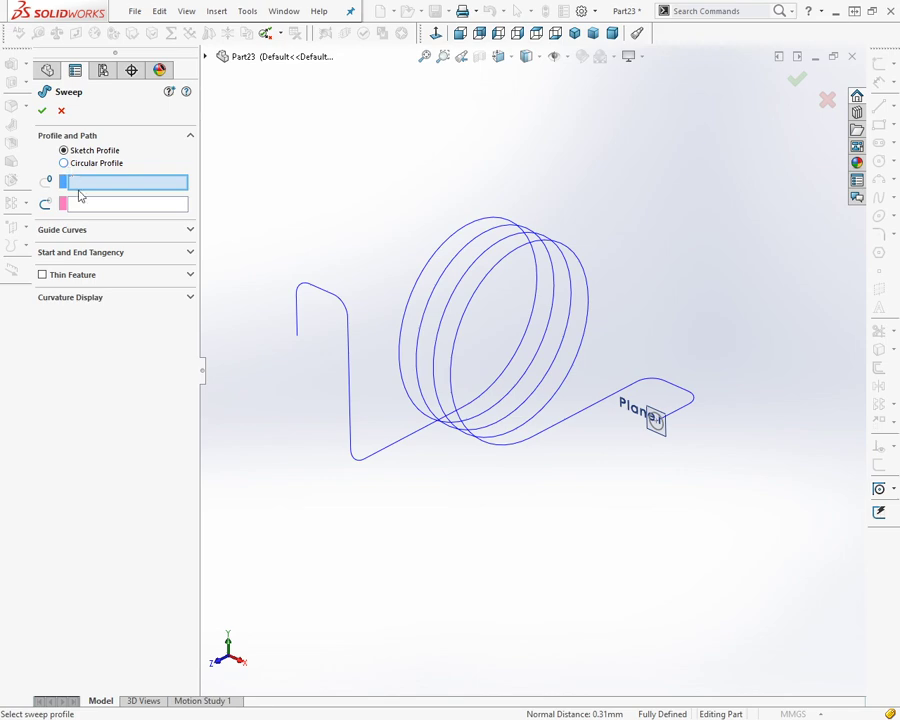
scroll(686, 440, "down", 3)
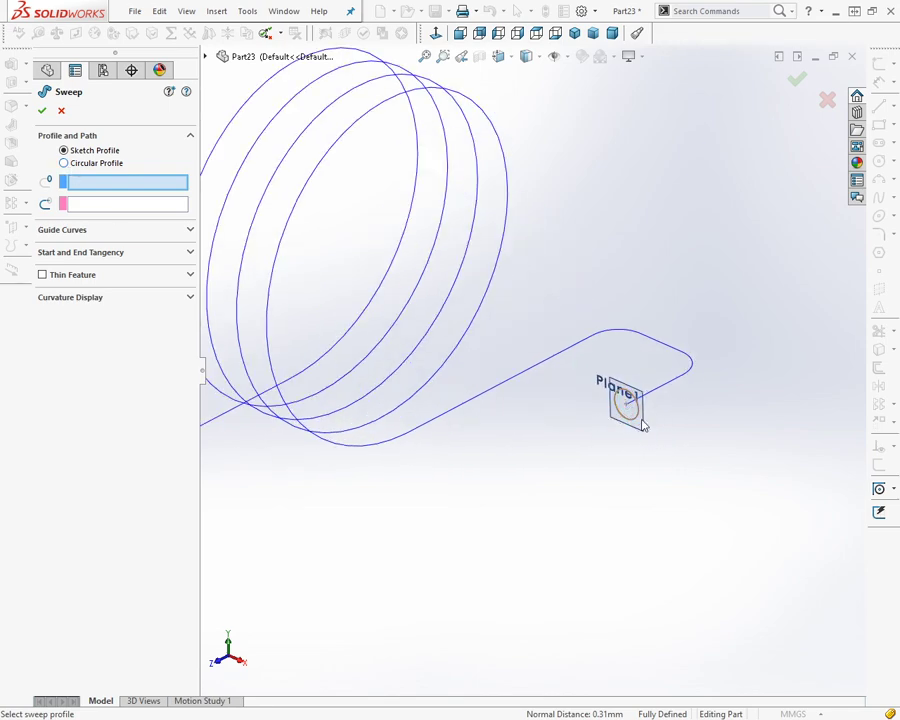
scroll(687, 435, "up", 3)
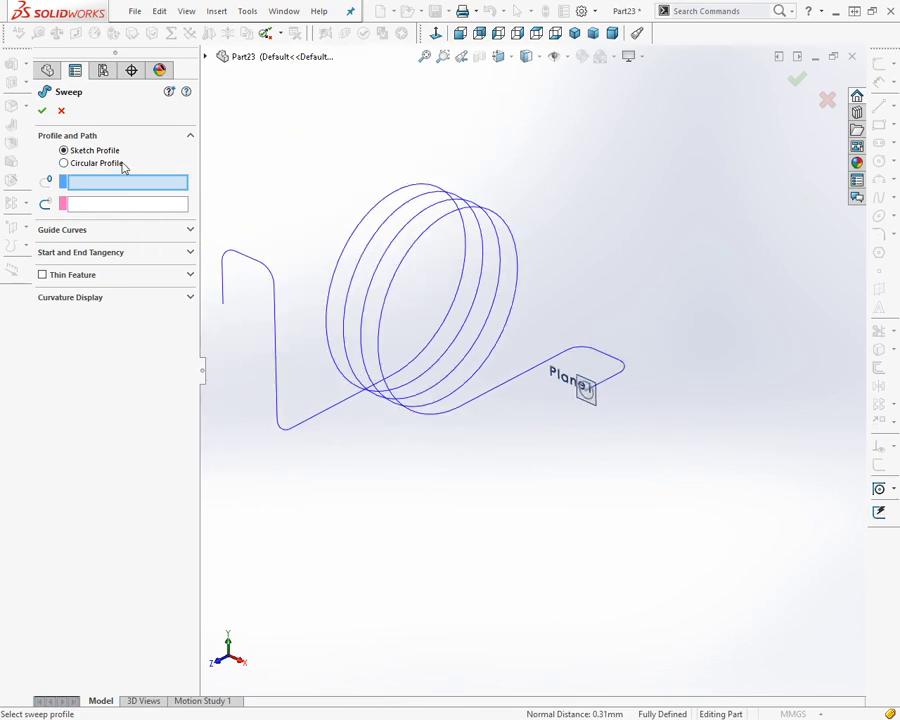
scroll(577, 396, "down", 3)
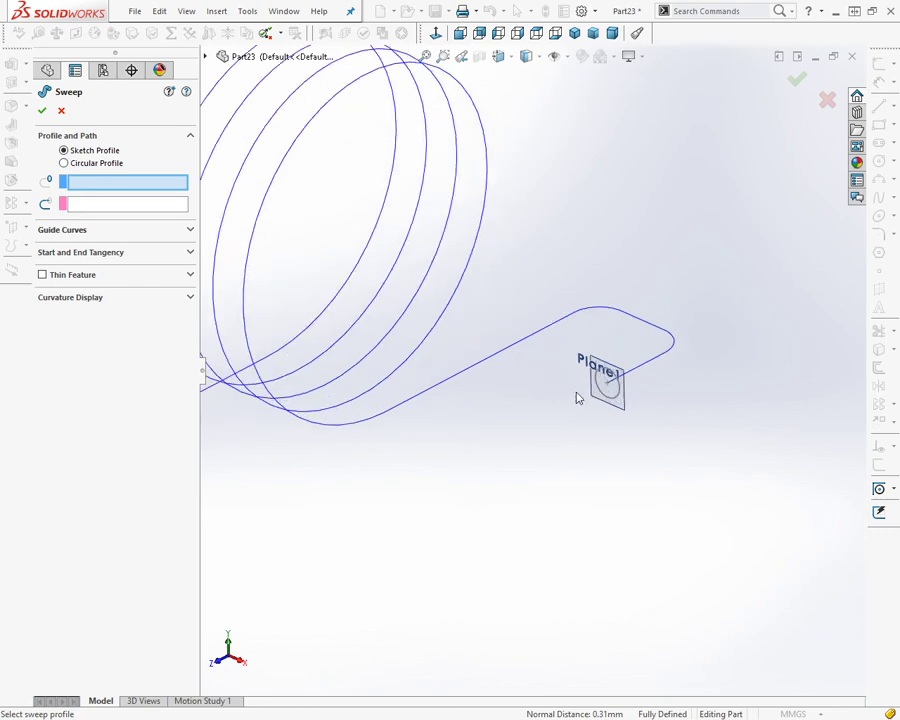
scroll(590, 380, "down", 2)
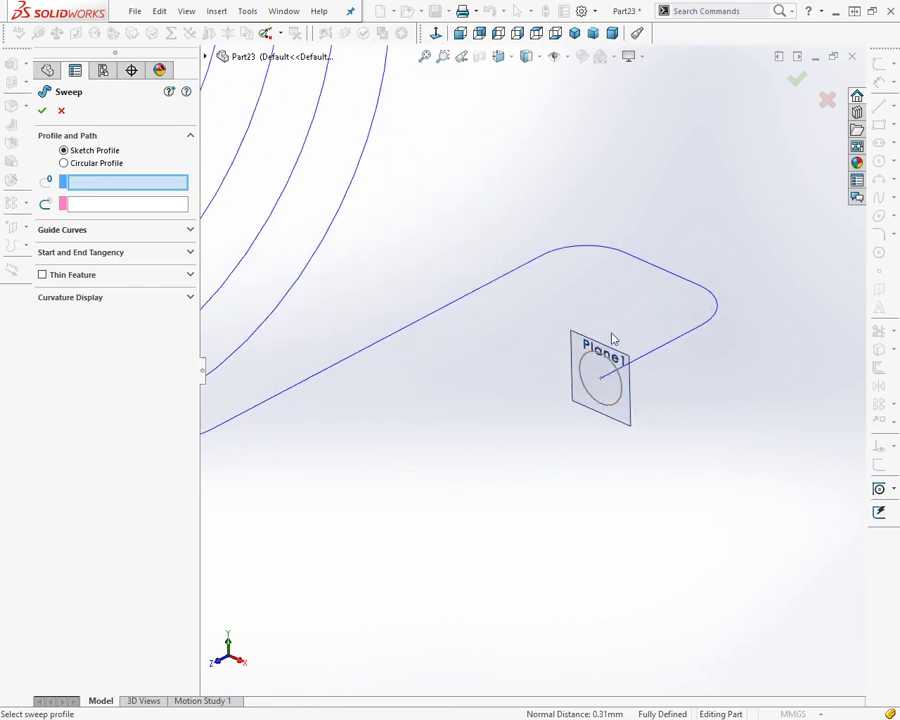
scroll(658, 432, "up", 2)
scroll(656, 430, "up", 1)
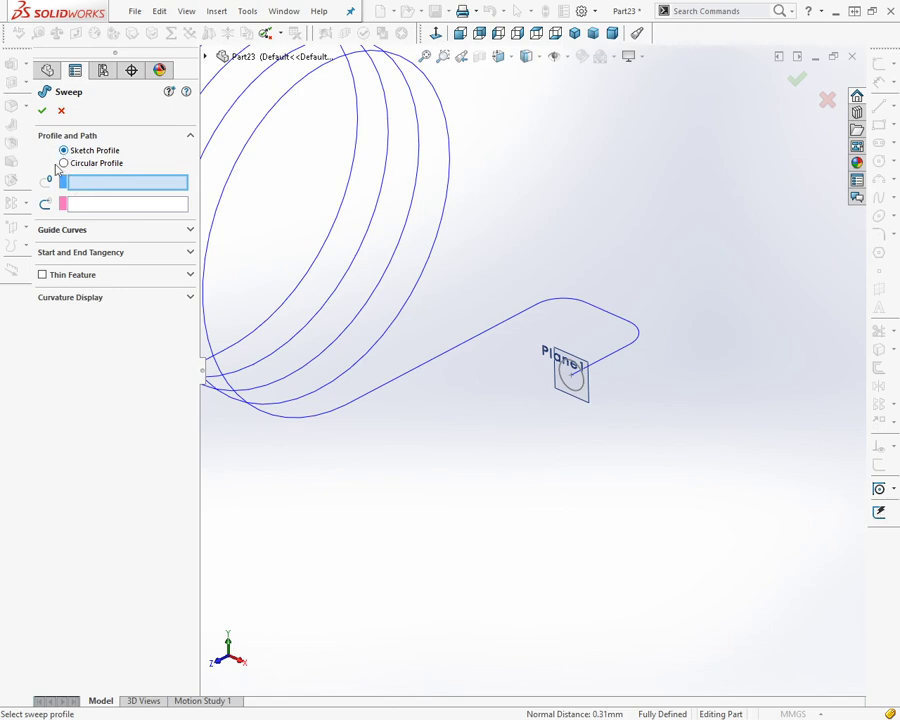
left_click(575, 388)
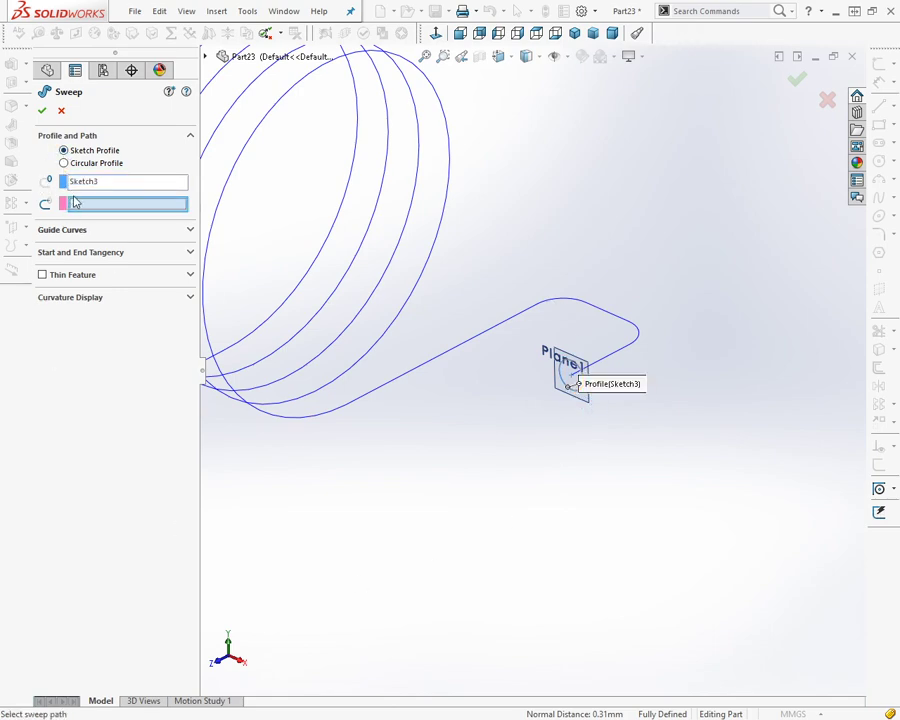
left_click(601, 365)
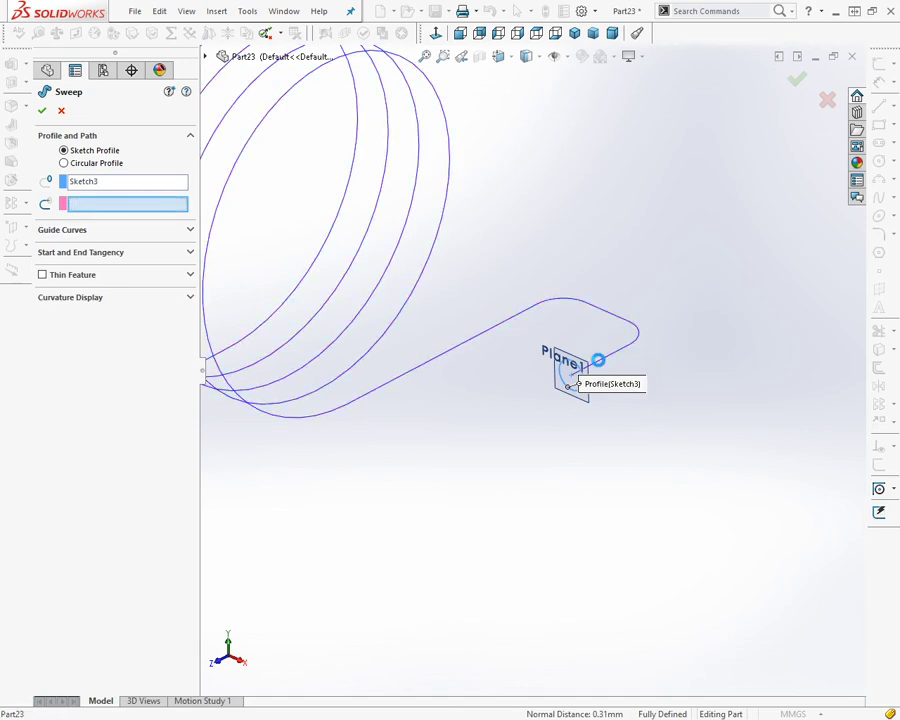
scroll(598, 366, "up", 1)
scroll(598, 366, "up", 3)
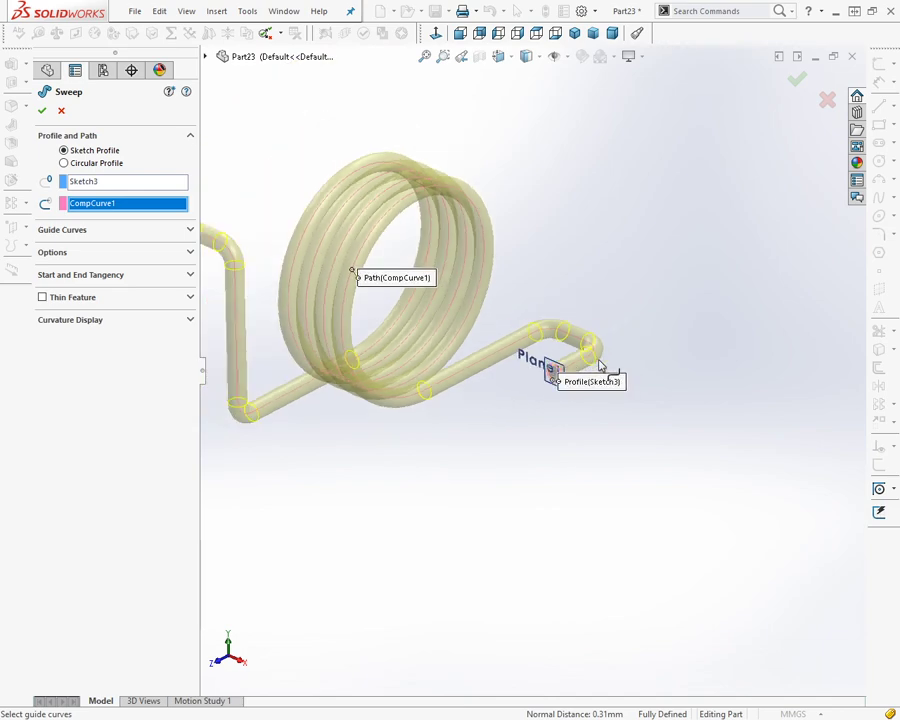
scroll(560, 370, "up", 2)
mouse_move(358, 225)
middle_mouse_down()
mouse_move(376, 207)
mouse_move(428, 205)
mouse_move(322, 190)
mouse_move(253, 247)
mouse_move(281, 305)
mouse_move(303, 234)
middle_mouse_up()
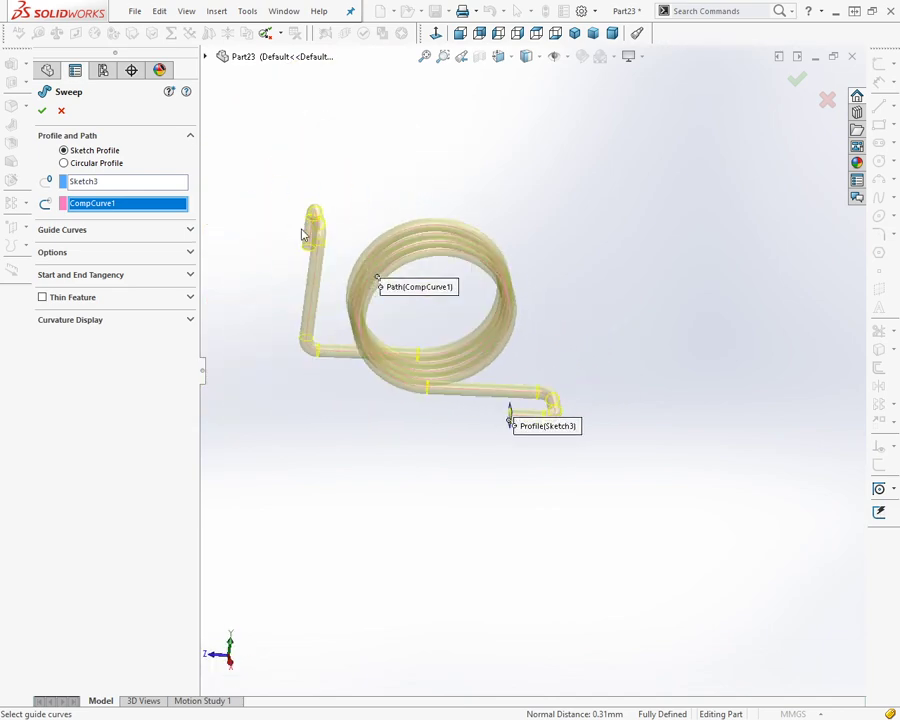
left_click(41, 111)
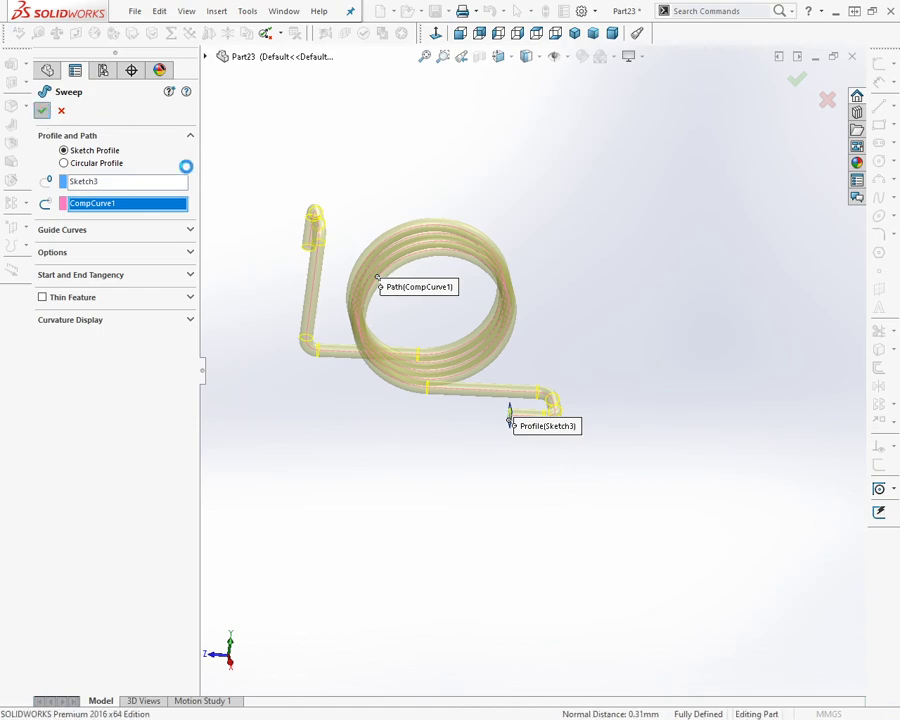
Switch to isometric view and hide CompCurve1 so only the spring solid shows.
left_click(574, 33)
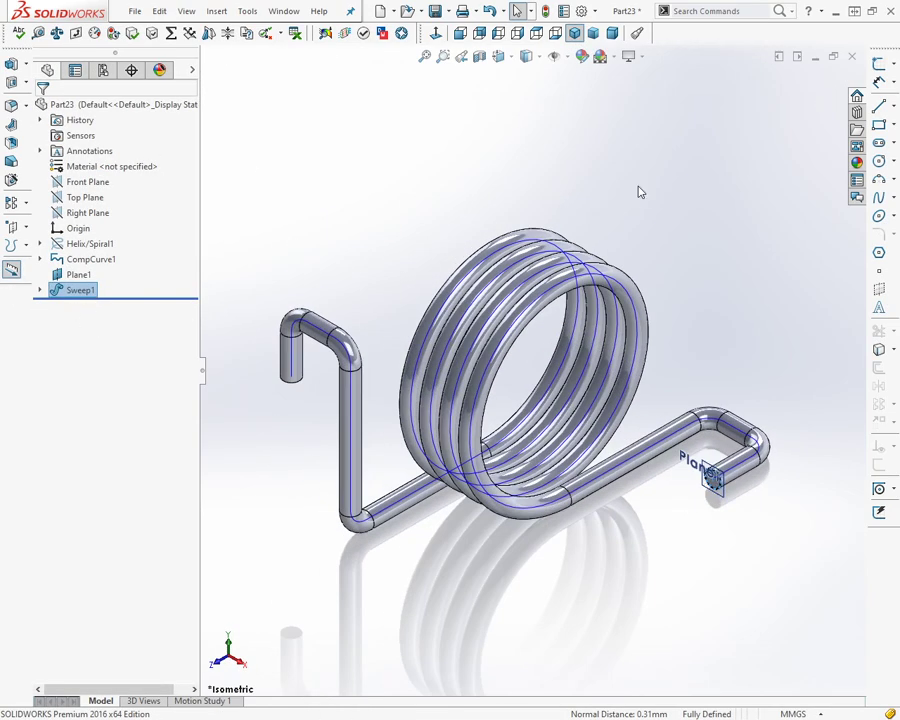
left_click(642, 212)
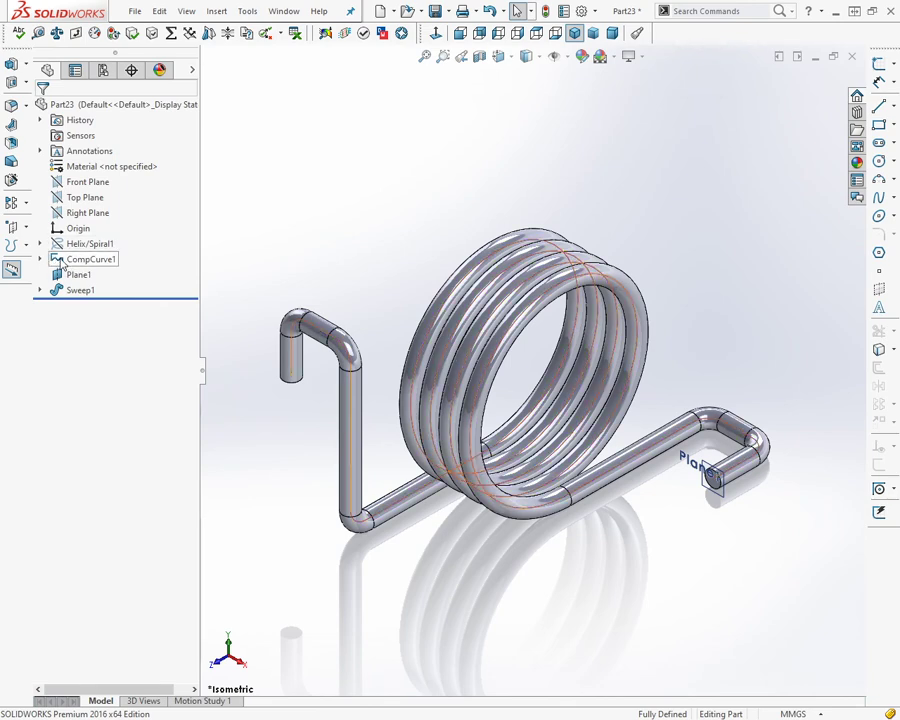
left_click(62, 262)
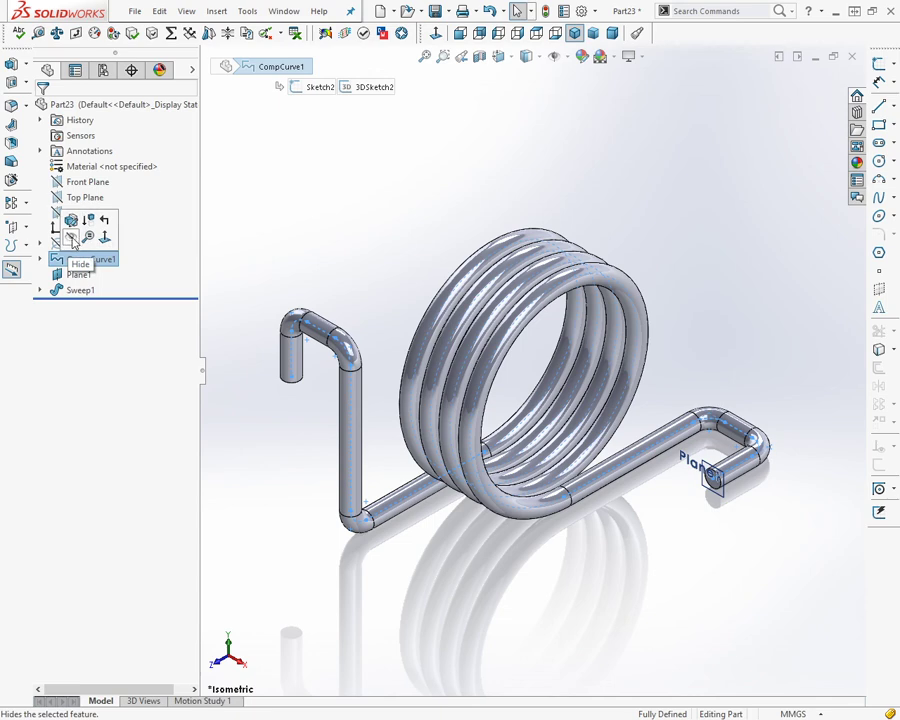
left_click(72, 238)
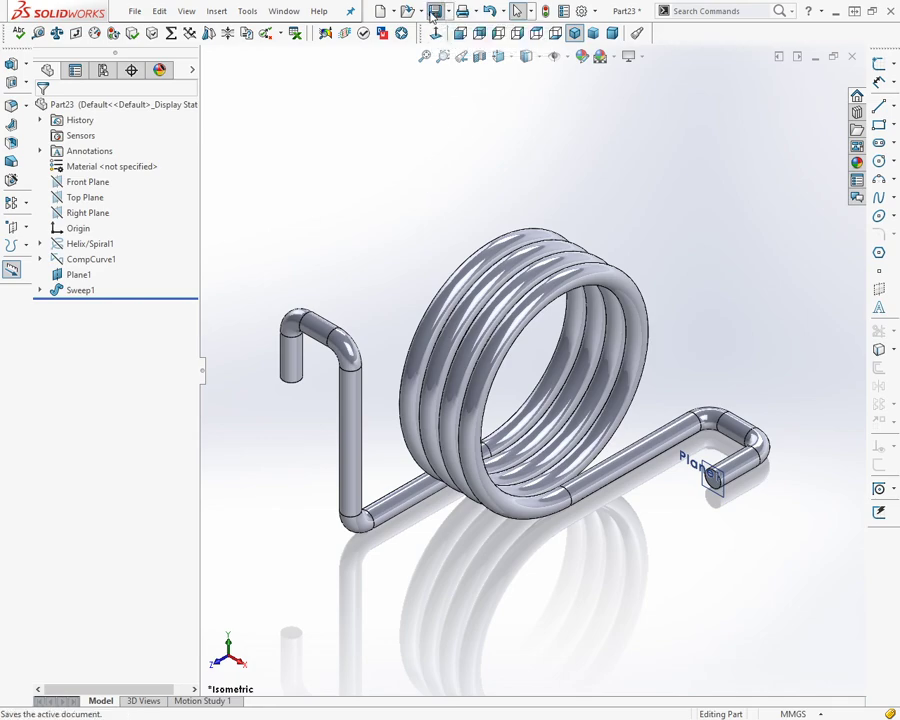
Save the part as Rugó, then return the spring to the isometric view.
left_click(434, 13)
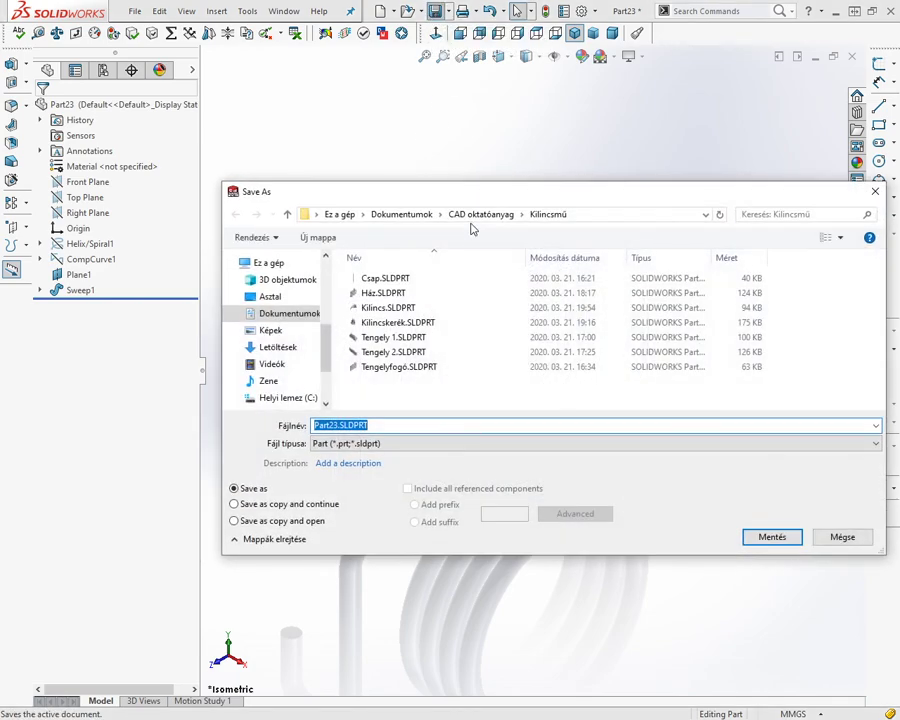
type("Rugó")
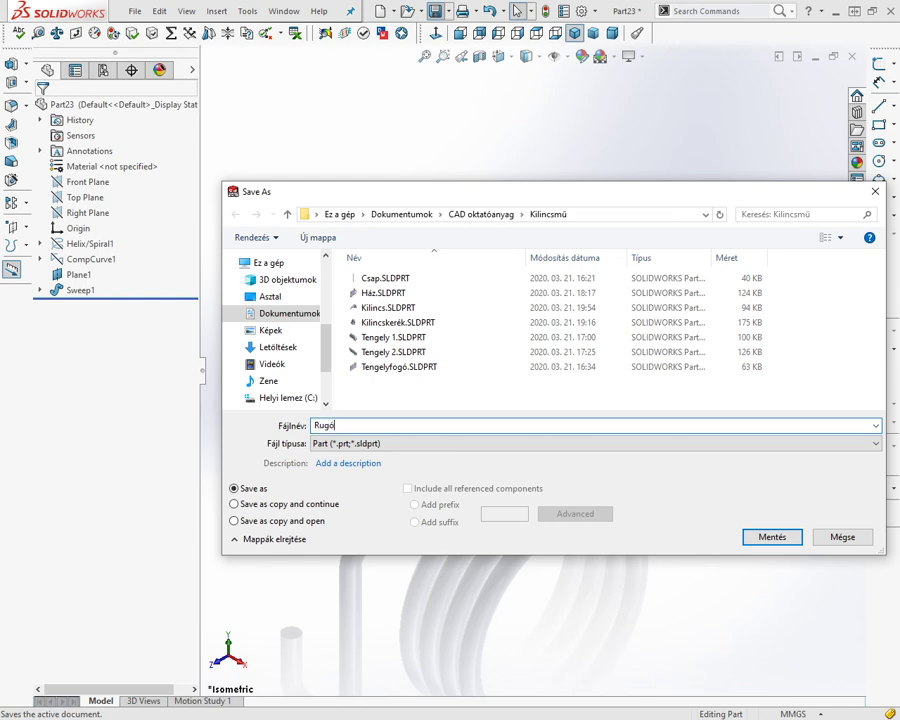
key("Return")
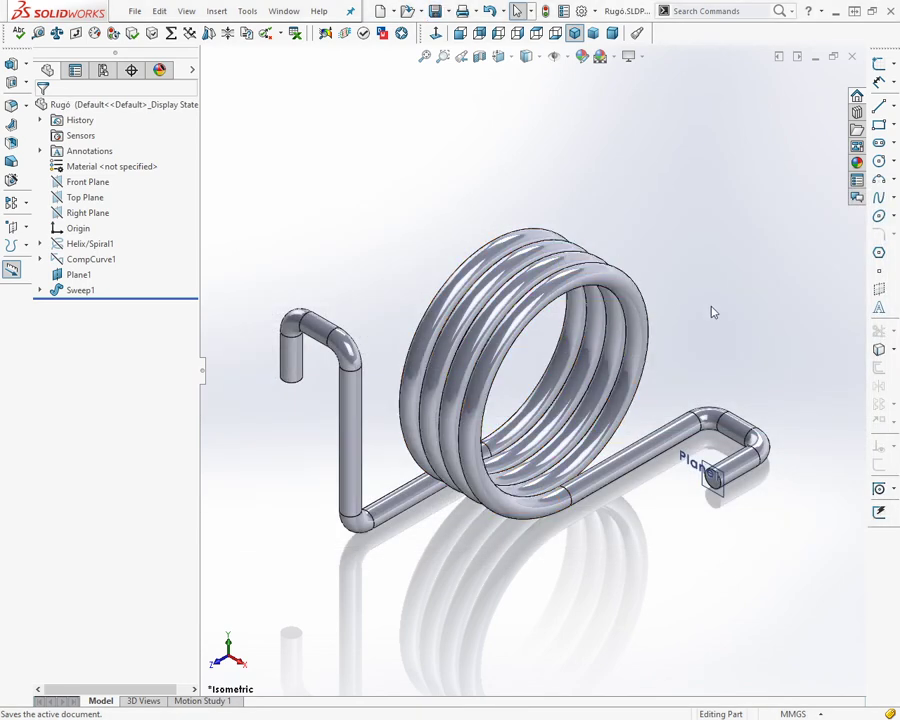
mouse_move(752, 304)
middle_mouse_down()
mouse_move(709, 305)
mouse_move(727, 233)
mouse_move(783, 187)
mouse_move(708, 203)
mouse_move(707, 283)
mouse_move(735, 287)
mouse_move(749, 317)
mouse_move(759, 396)
middle_mouse_up()
key("ctrl+7")
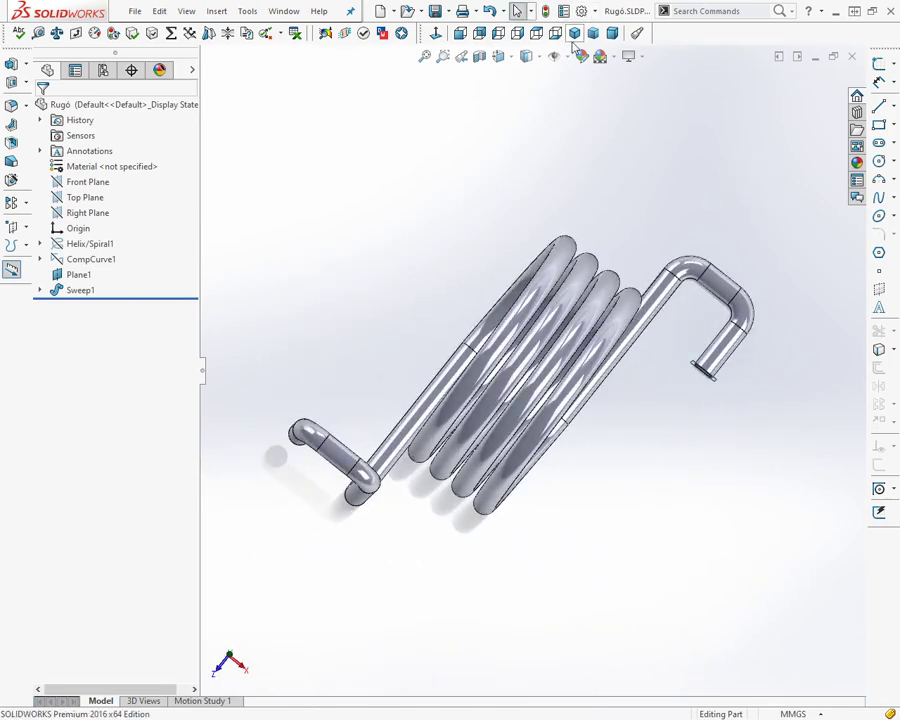